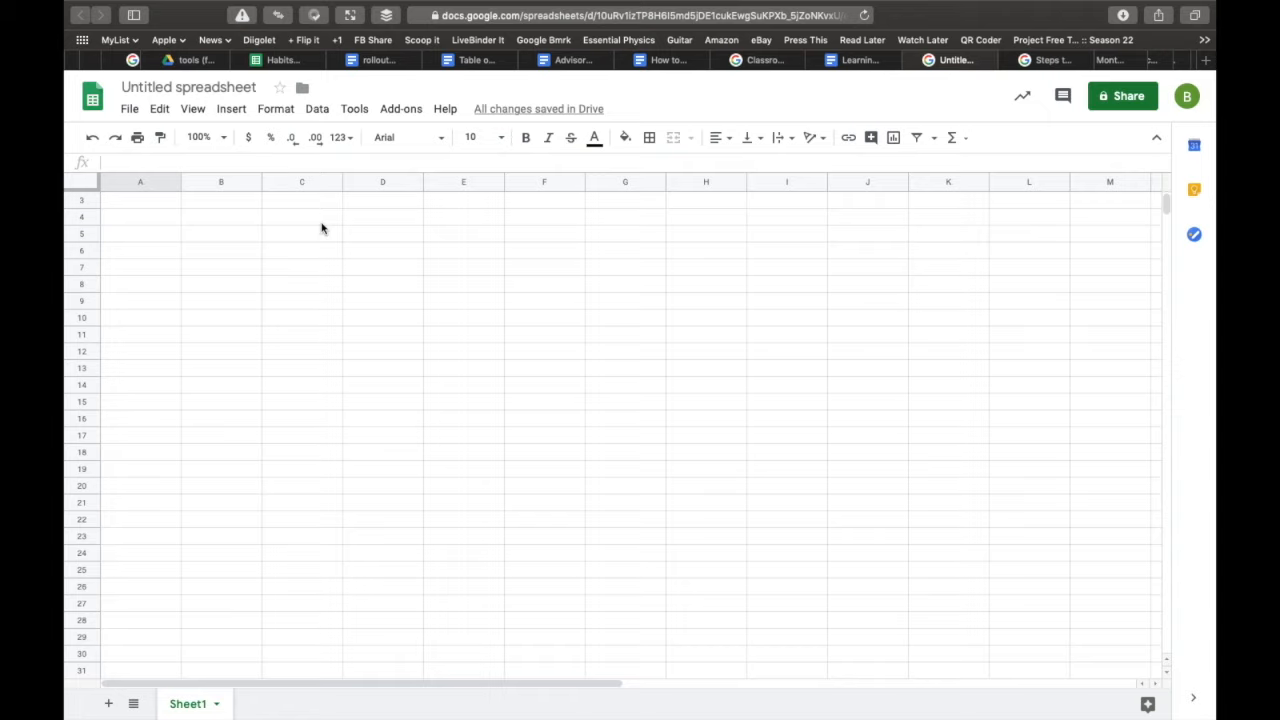
# Paste the header block at A1 with title "Classroom Self Check-In", subtitle "Unit 1 — Introduction to Google Sheets" and a filled Student Name field.
pyautogui.scroll(1, 171, 204)
pyautogui.click(171, 204)
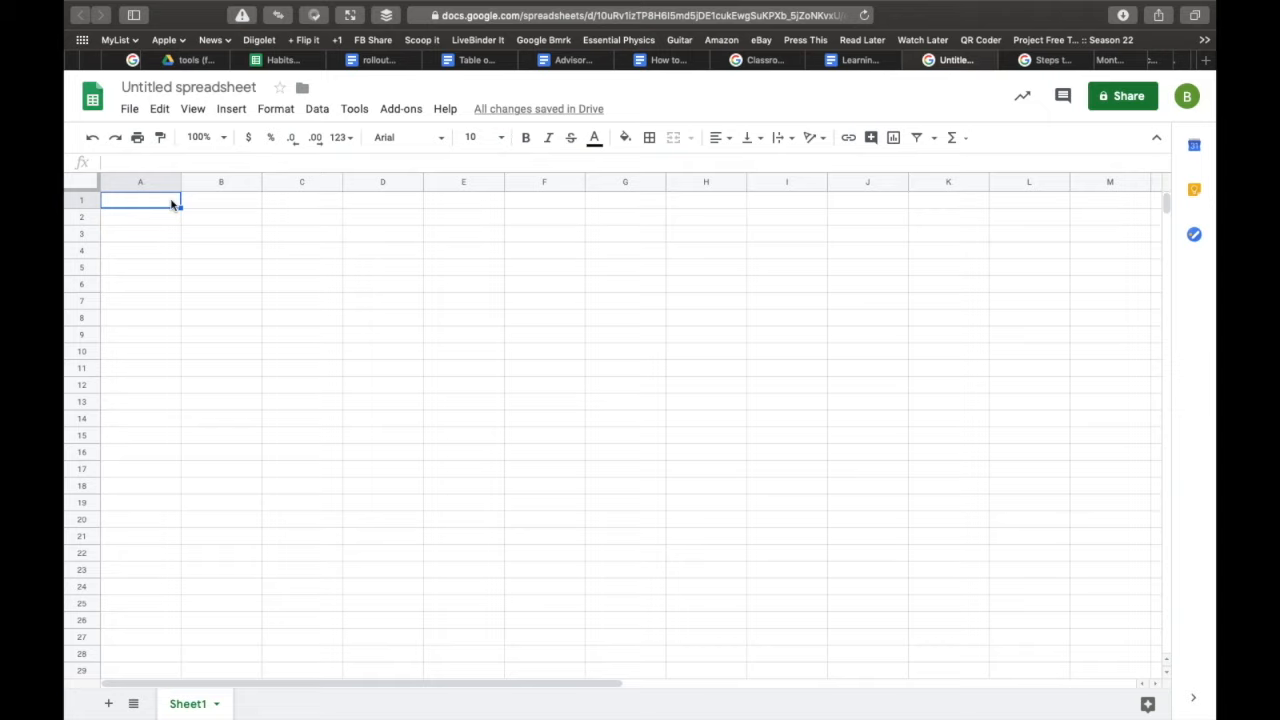
pyautogui.write('Classroom Self Check-In Unit 1 — Introduction to Google Sheets  Student Name:\tStudent One')
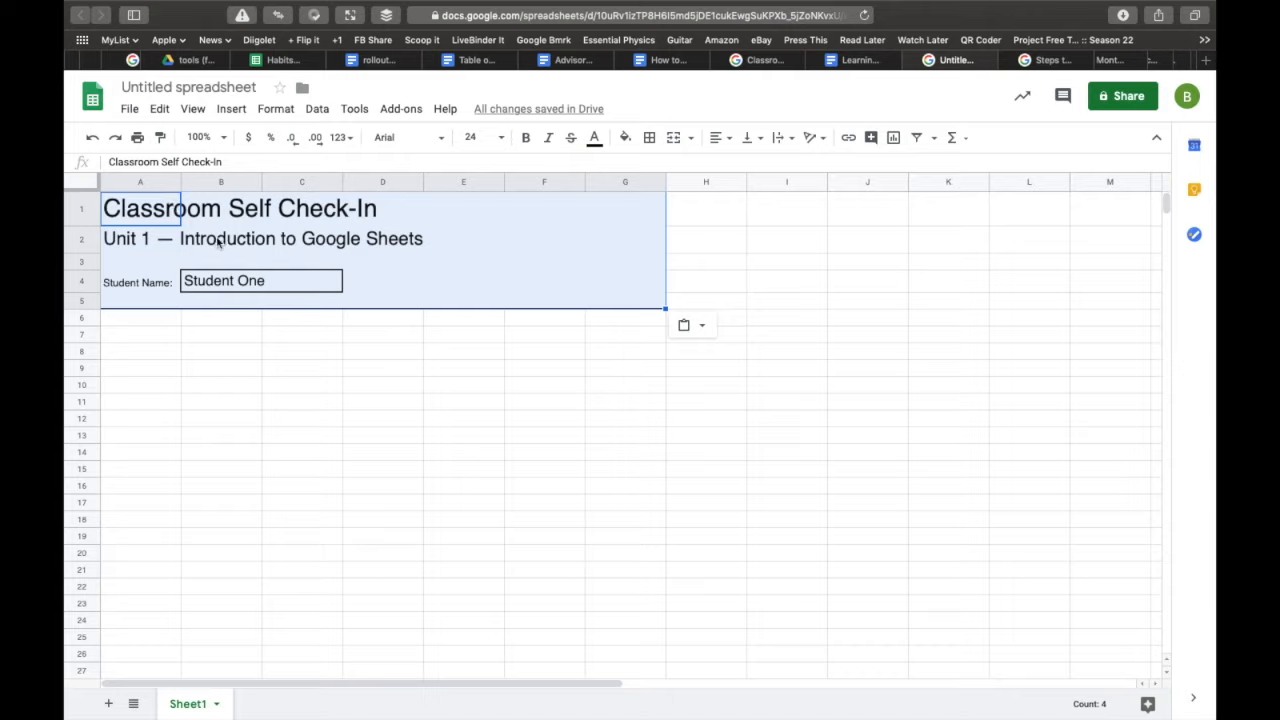
# Paste the Classroom Self-Check-In heading and its statements from the Learning Skills and Work Habits Checklists document into the spreadsheet at cell A6.
pyautogui.click(144, 322)
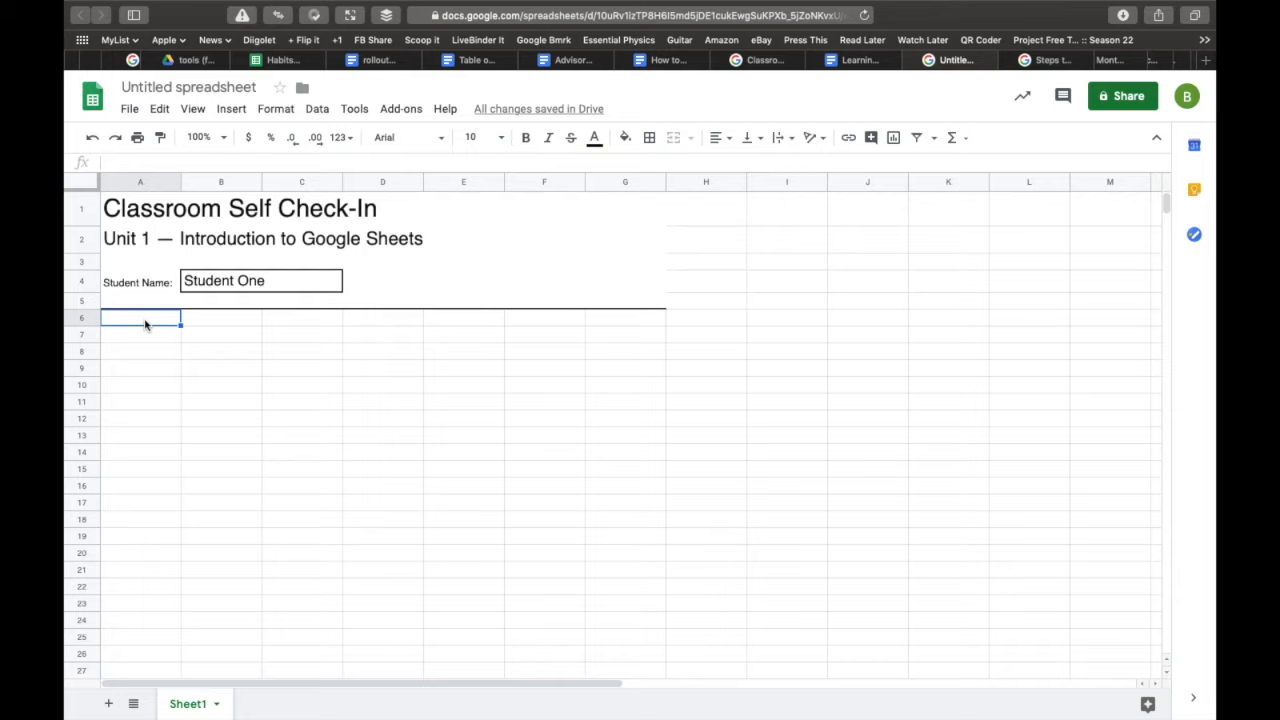
pyautogui.hotkey('ctrl', 'shift', 'Tab')
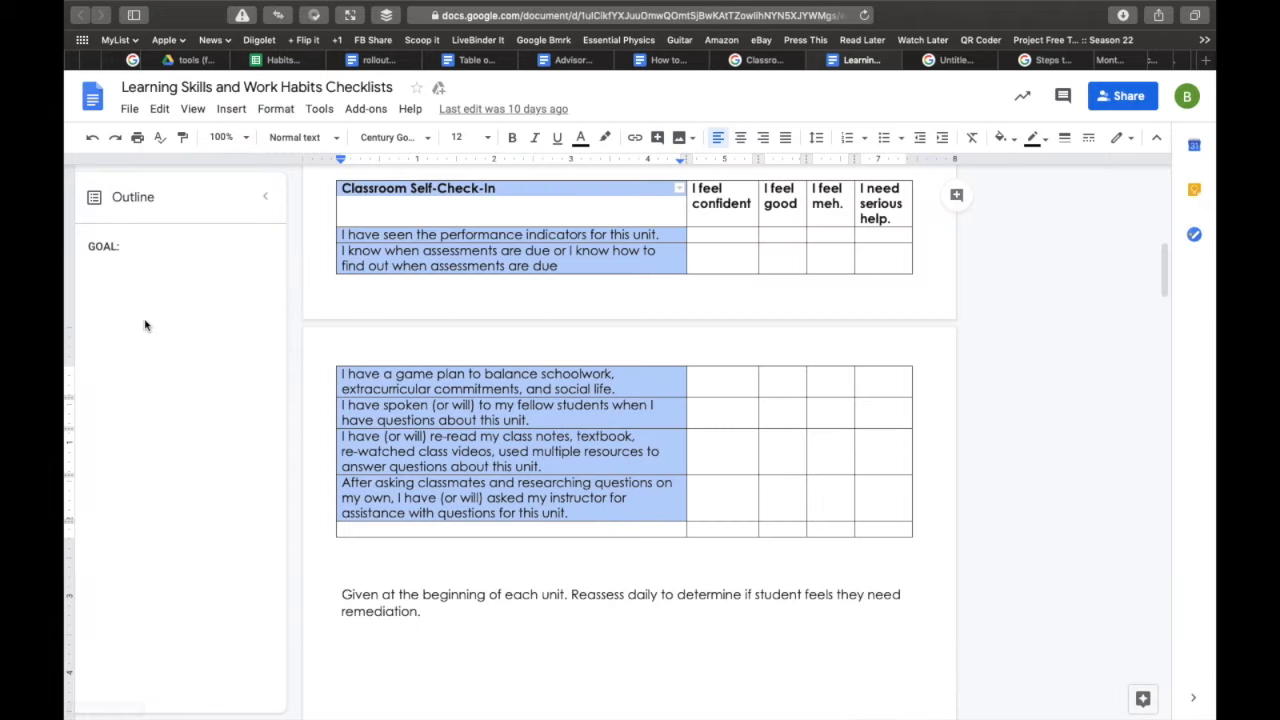
pyautogui.scroll(2, 449, 368)
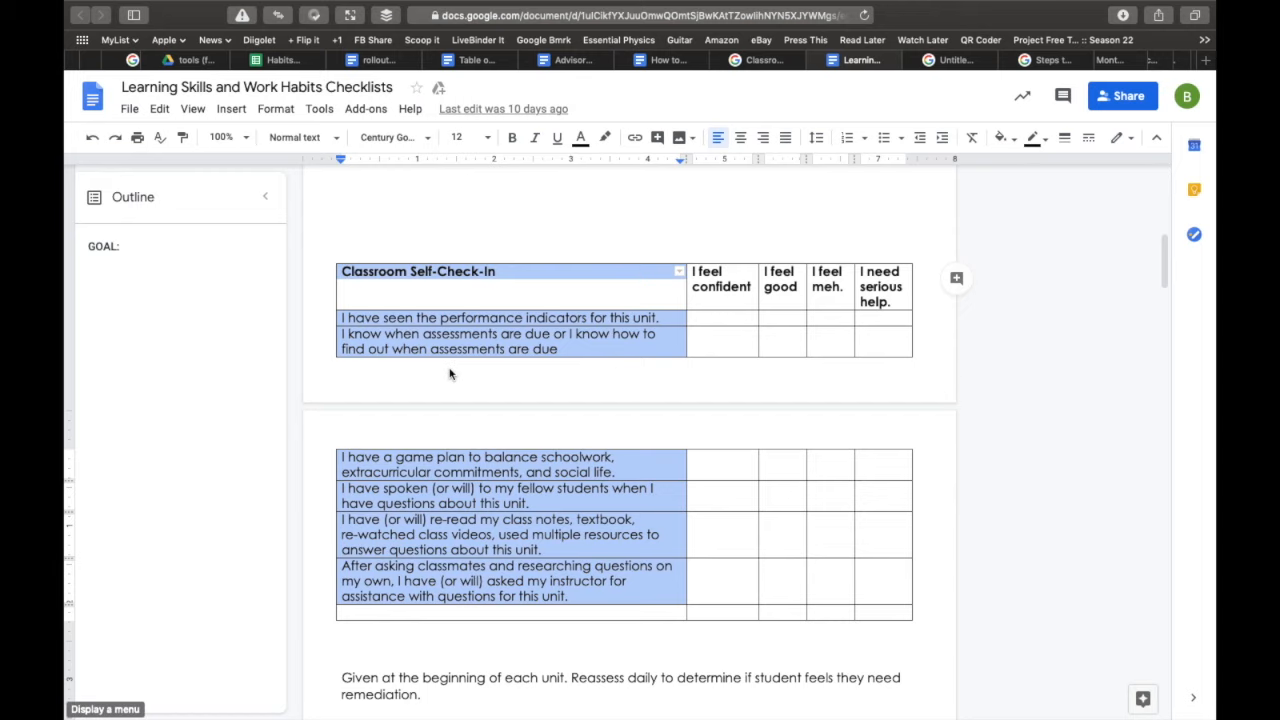
pyautogui.hotkey('ctrl', 'Tab')
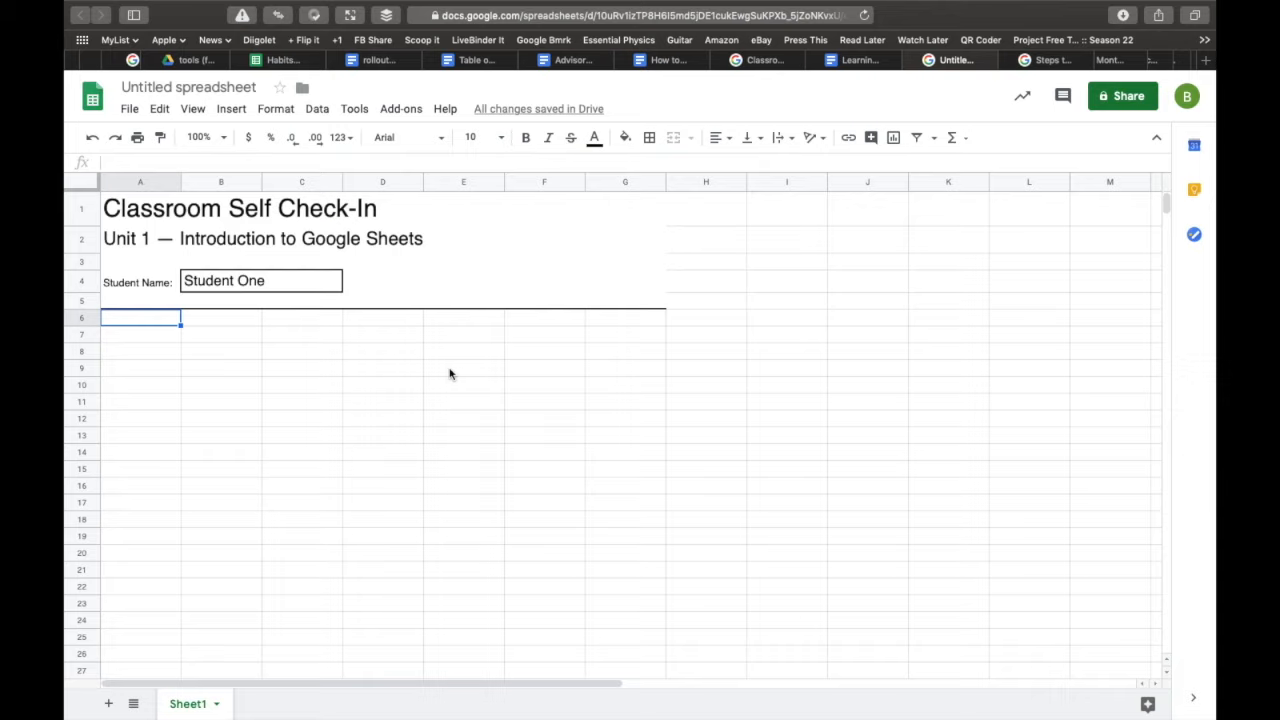
pyautogui.hotkey('ctrl', 'shift', 'Tab')
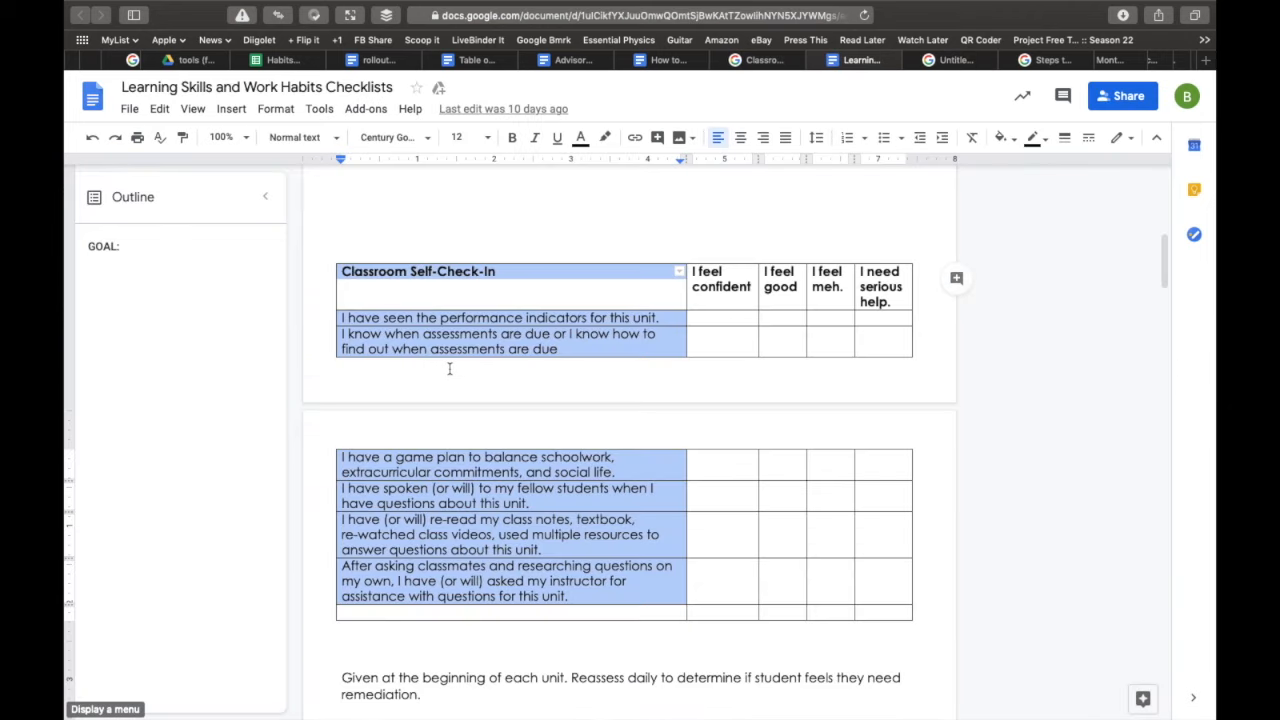
pyautogui.hotkey('ctrl', 'Tab')
pyautogui.hotkey('ctrl', 'v')
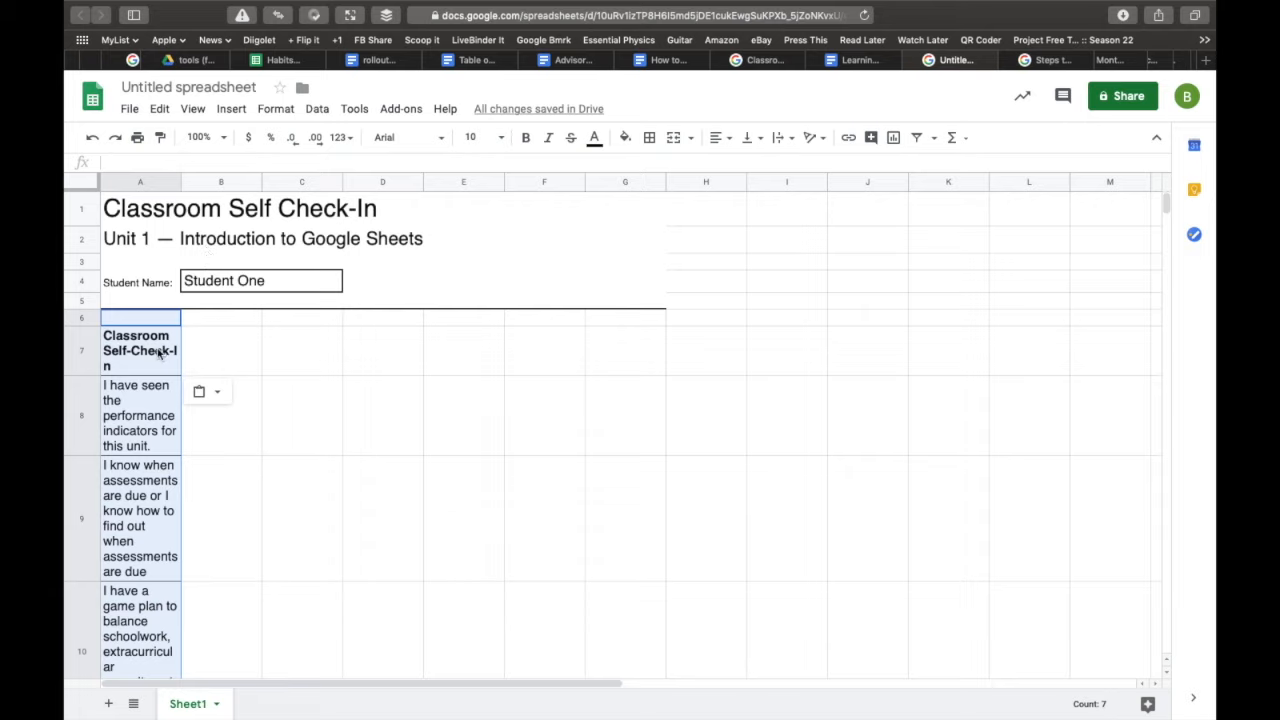
# Merge columns A to C separately in each row from 7 to 13 so every checklist statement spans three columns.
pyautogui.moveTo(158, 352); pyautogui.dragTo(305, 350)
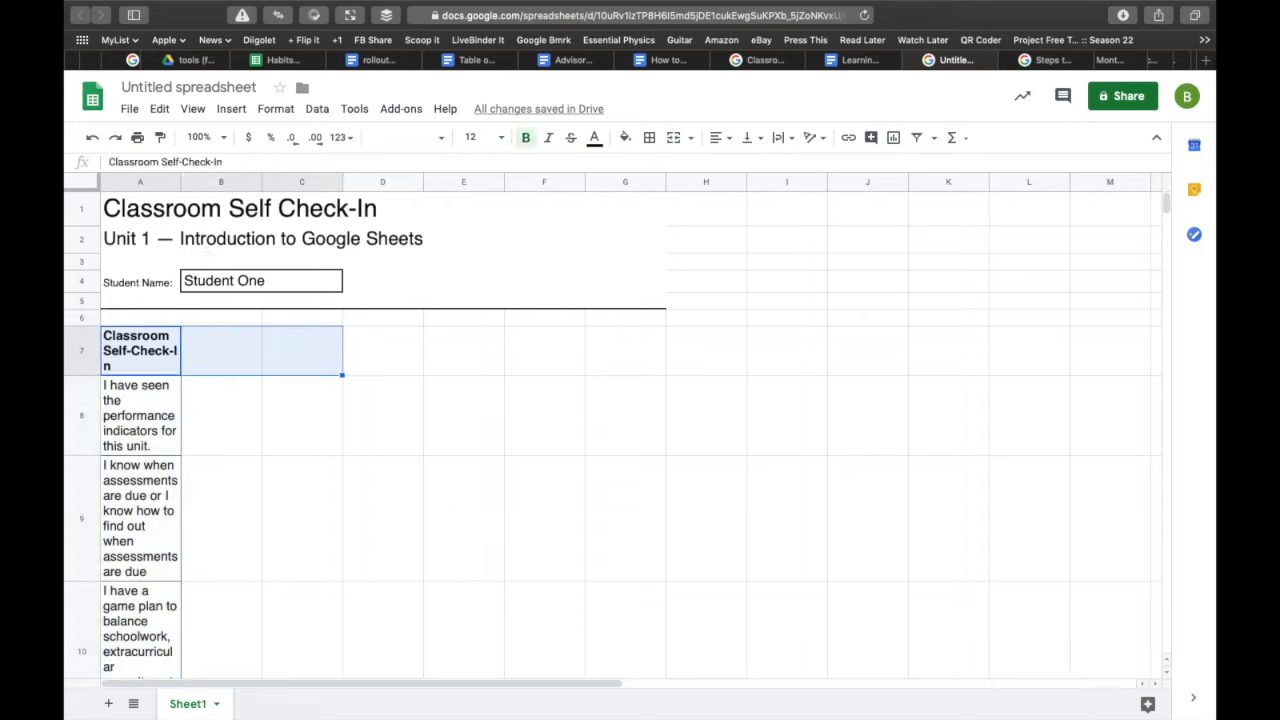
pyautogui.click(675, 139)
pyautogui.press('Down')
pyautogui.hotkey('shift', 'Right')
pyautogui.hotkey('shift', 'Right')
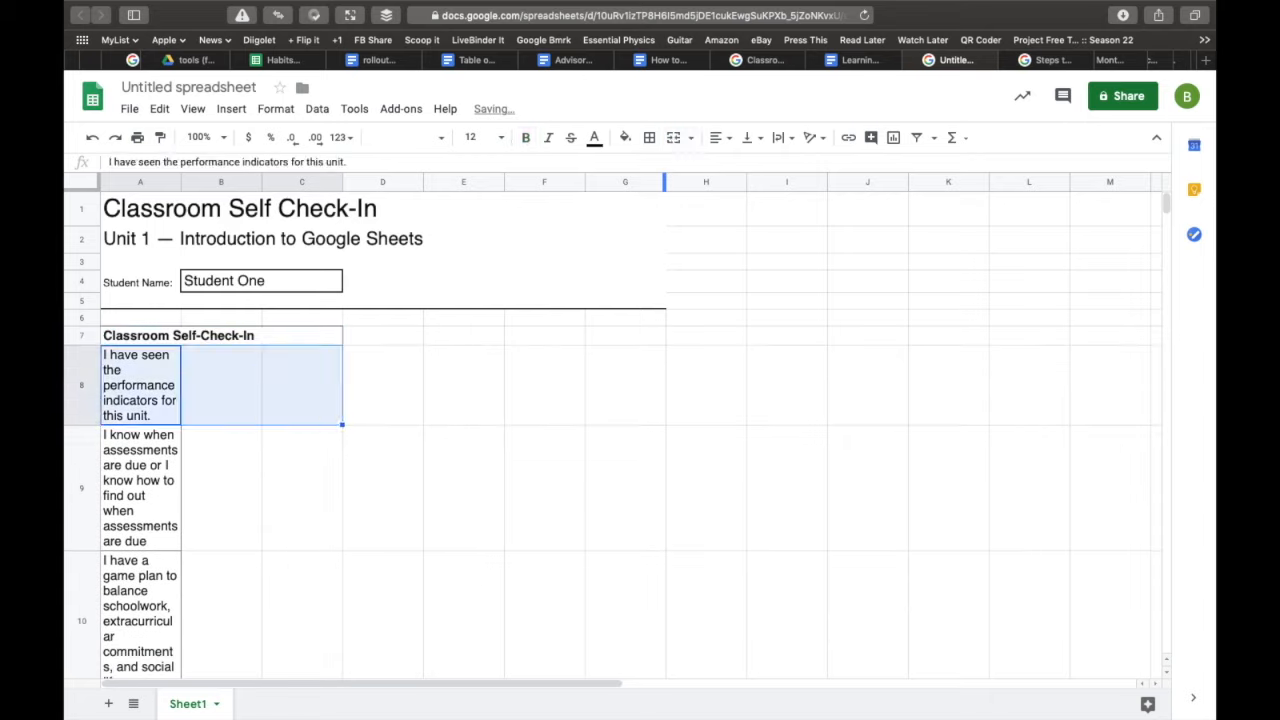
pyautogui.click(675, 139)
pyautogui.press('Down')
pyautogui.hotkey('shift', 'Right')
pyautogui.hotkey('shift', 'Right')
pyautogui.click(675, 139)
pyautogui.press('Down')
pyautogui.hotkey('shift', 'Right')
pyautogui.hotkey('shift', 'Right')
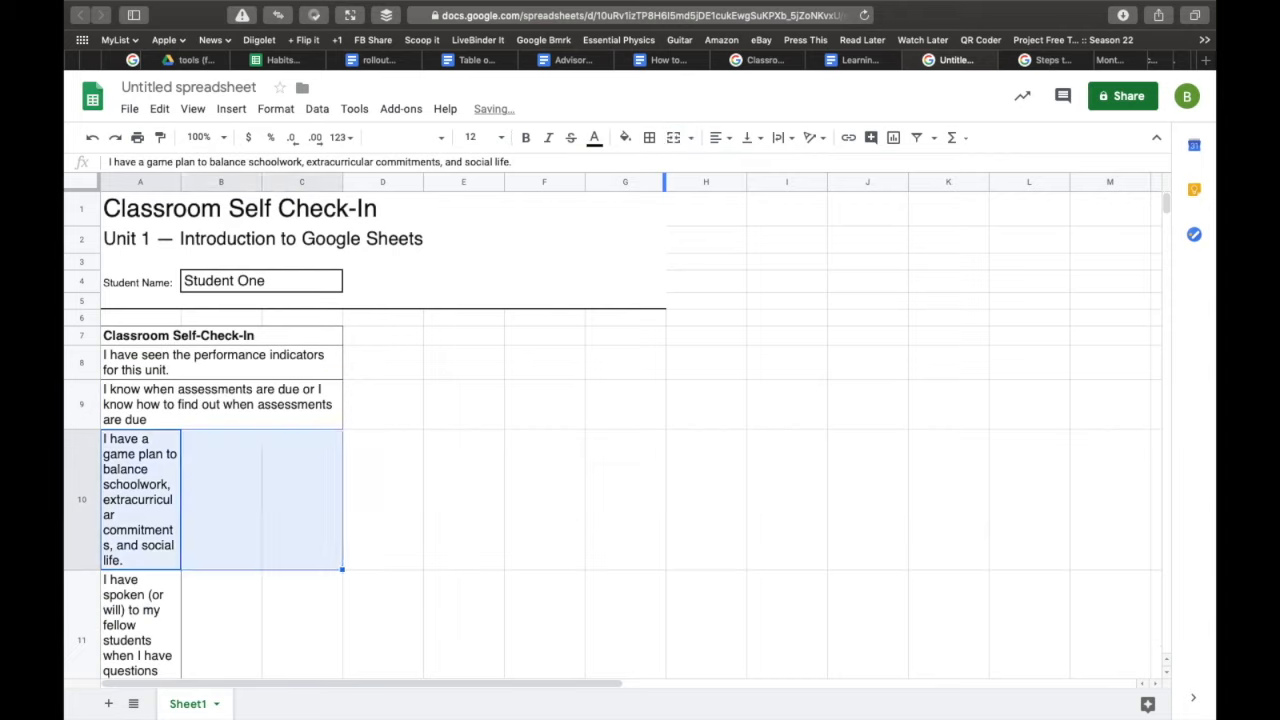
pyautogui.click(675, 139)
pyautogui.press('Down')
pyautogui.hotkey('shift', 'Right')
pyautogui.hotkey('shift', 'Right')
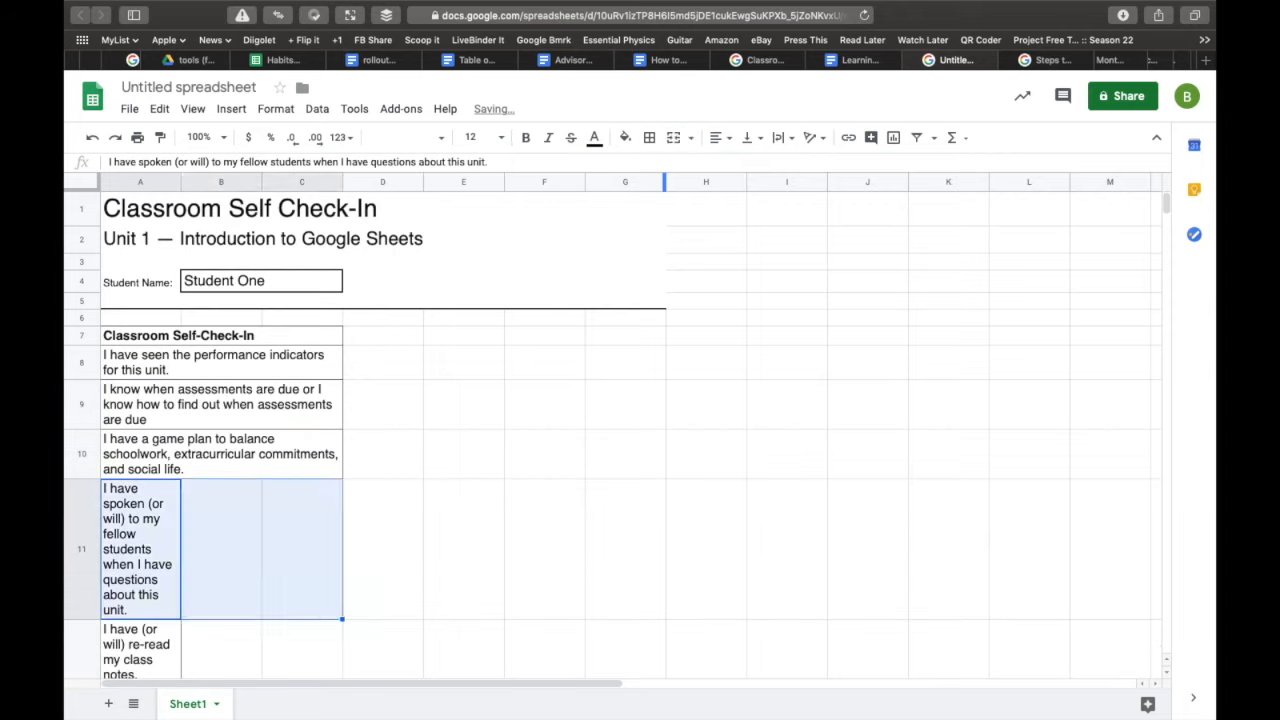
pyautogui.click(675, 139)
pyautogui.press('Down')
pyautogui.hotkey('shift', 'Right')
pyautogui.hotkey('shift', 'Right')
pyautogui.click(675, 139)
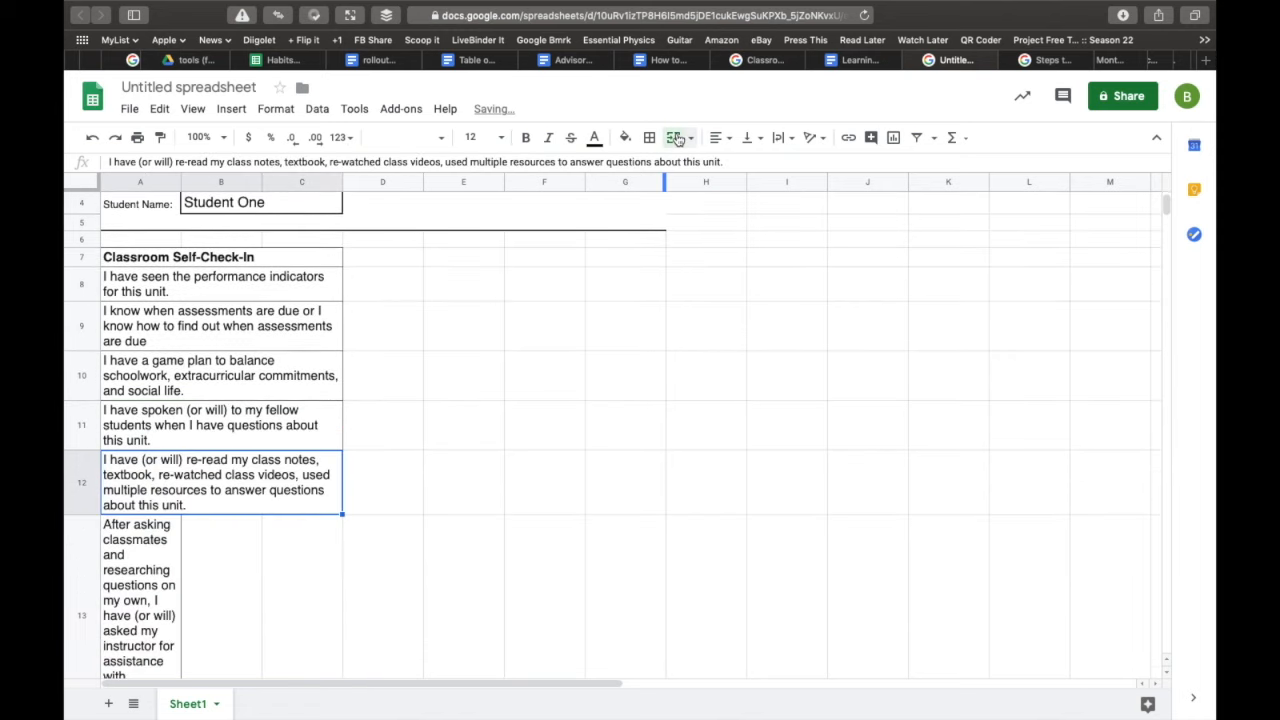
pyautogui.press('Down')
pyautogui.hotkey('shift', 'Right')
pyautogui.hotkey('shift', 'Right')
pyautogui.click(675, 139)
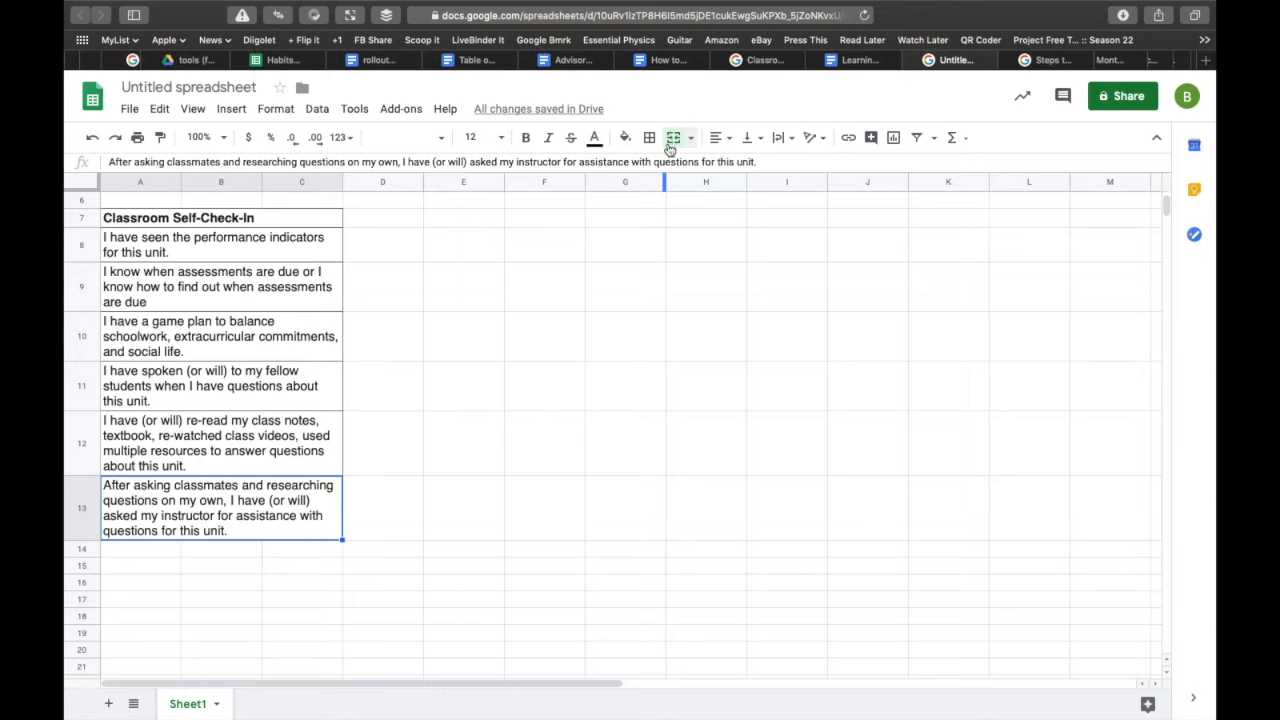
# Enter the rating headings "I need serious help" in D7 and "I feel meh" in E7, taken from the checklist document.
pyautogui.scroll(3, 452, 247)
pyautogui.scroll(-2, 452, 247)
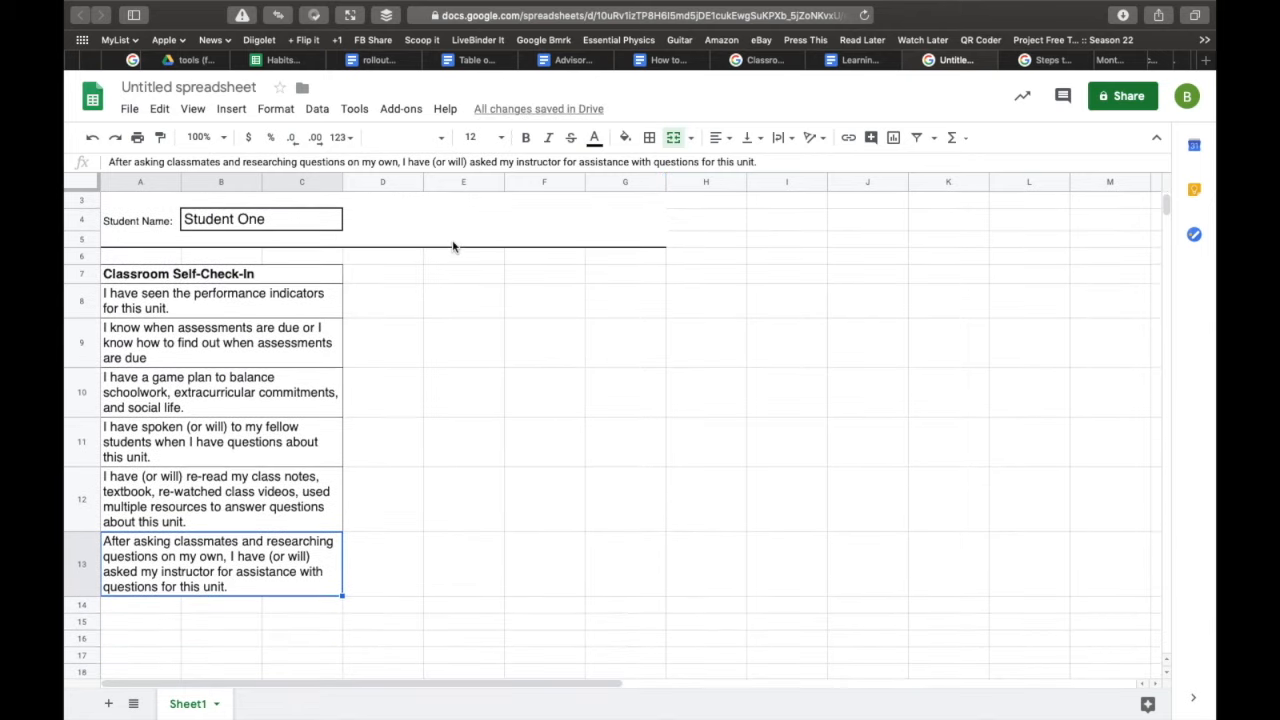
pyautogui.click(401, 278)
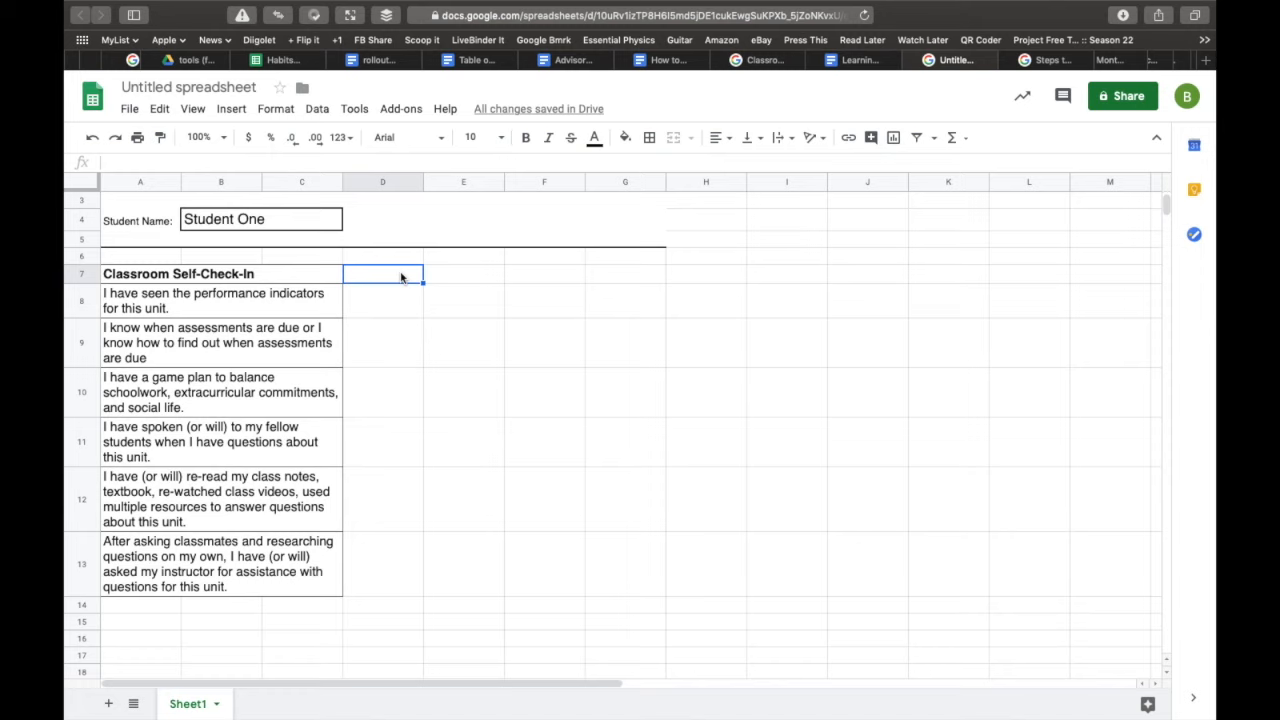
pyautogui.hotkey('ctrl', 'shift', 'Tab')
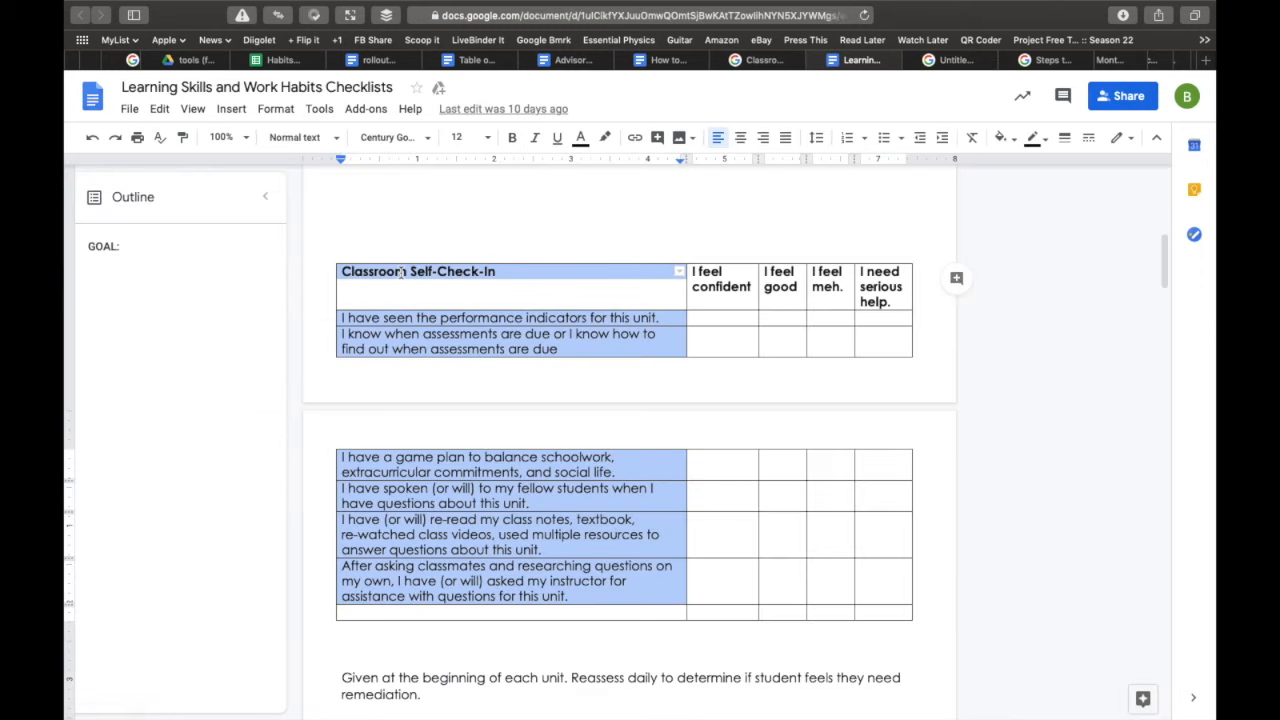
pyautogui.click(723, 292)
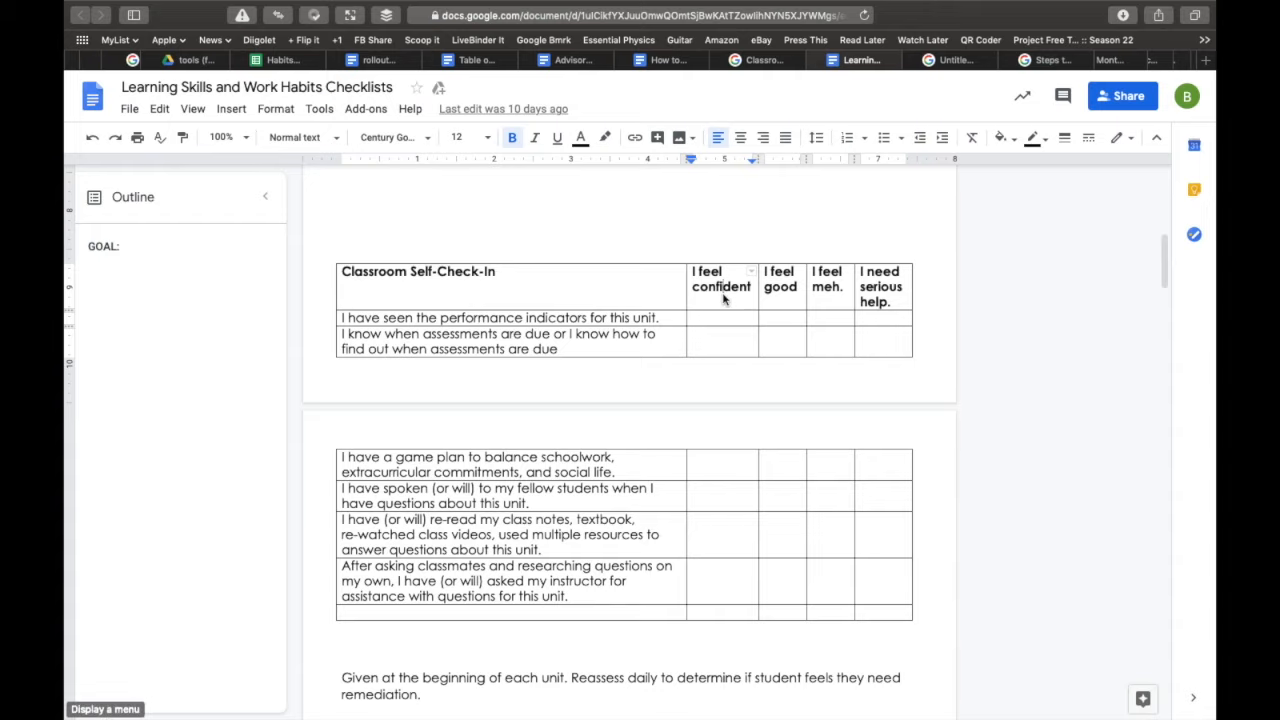
pyautogui.hotkey('ctrl', 'Tab')
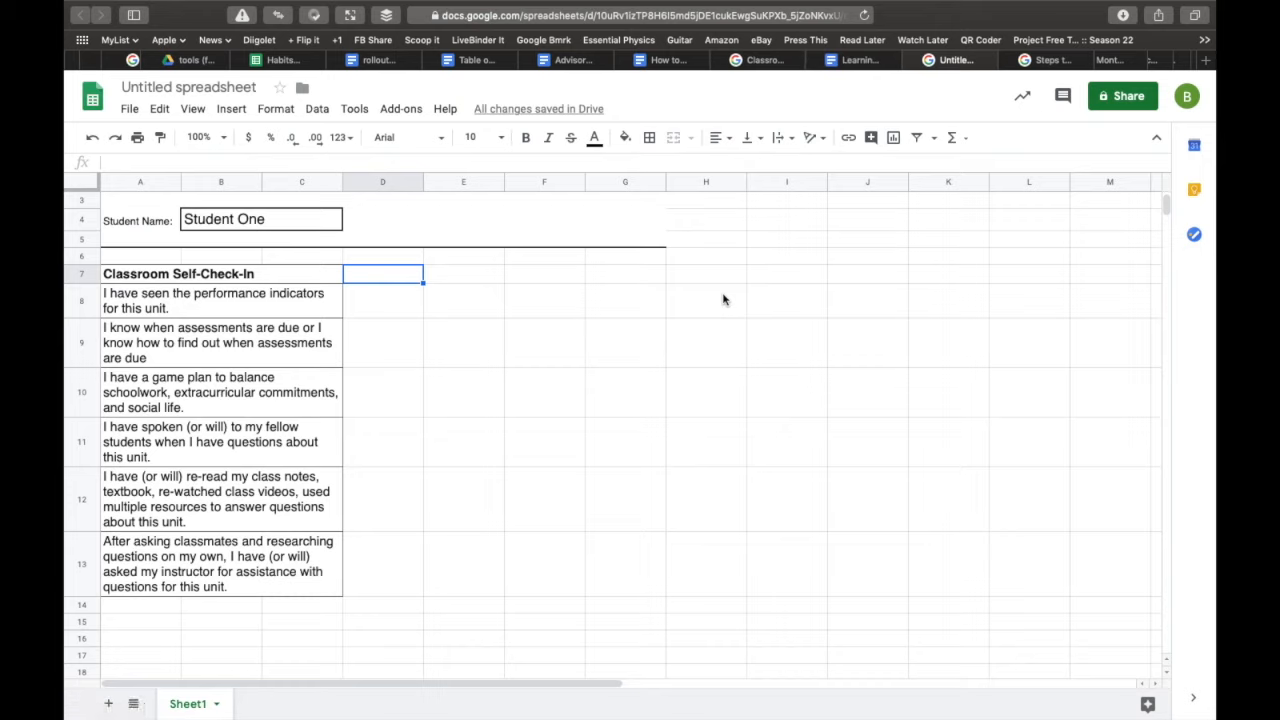
pyautogui.write('I need serious help')
pyautogui.press('Tab')
pyautogui.hotkey('ctrl', 'shift', 'Tab')
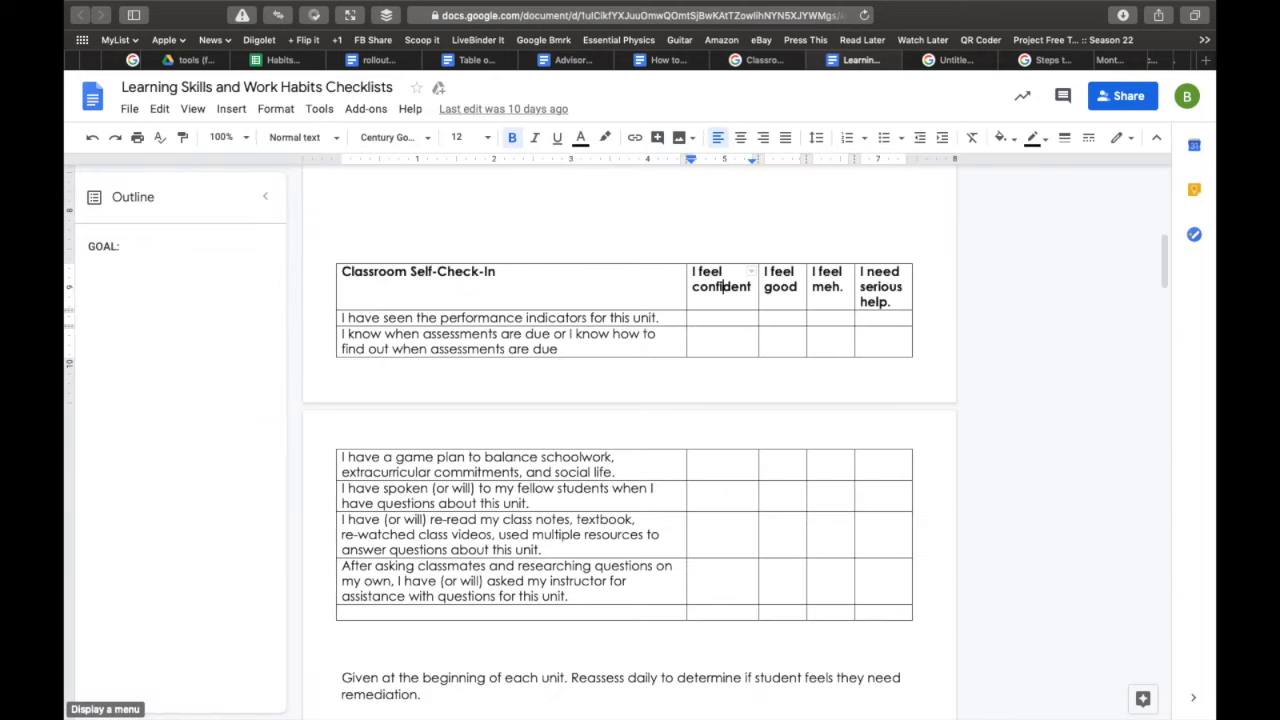
pyautogui.hotkey('ctrl', 'Tab')
pyautogui.write('I feel meh')
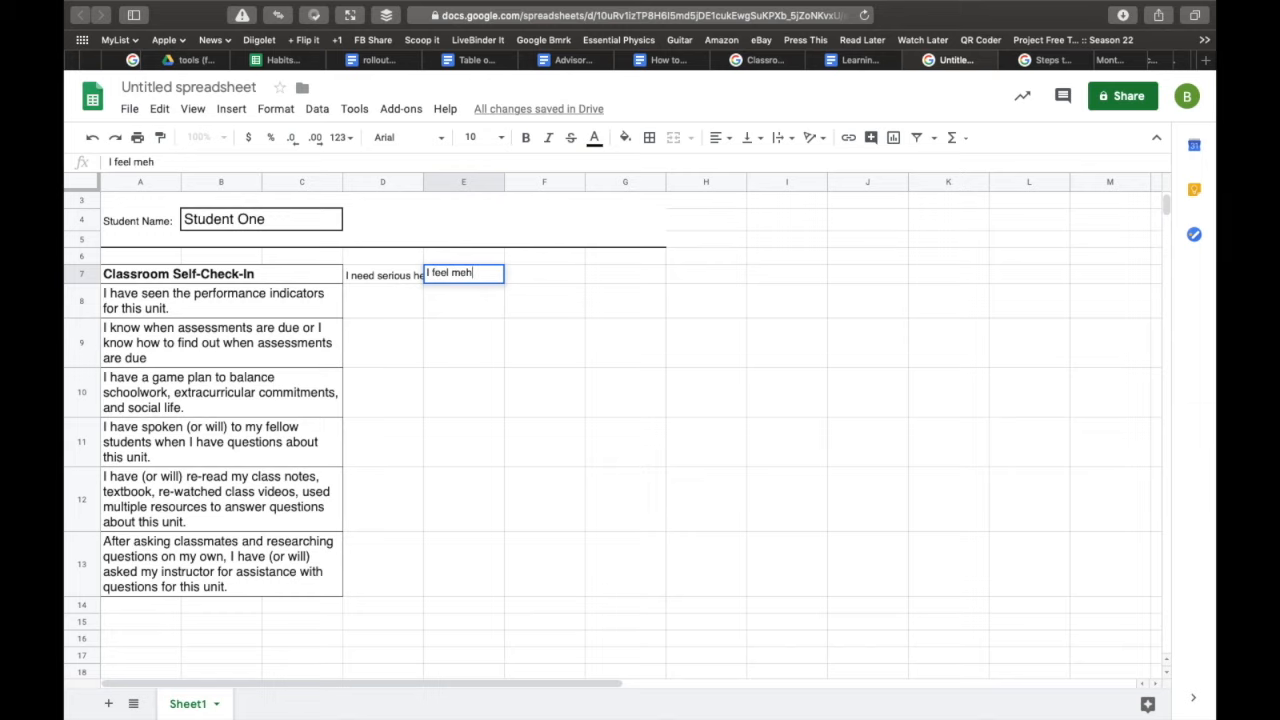
pyautogui.press('Tab')
# Enter the remaining rating headings "I feel good" in F7 and "I feel confident" in G7, following the checklist document.
pyautogui.hotkey('ctrl', 'shift', 'Tab')
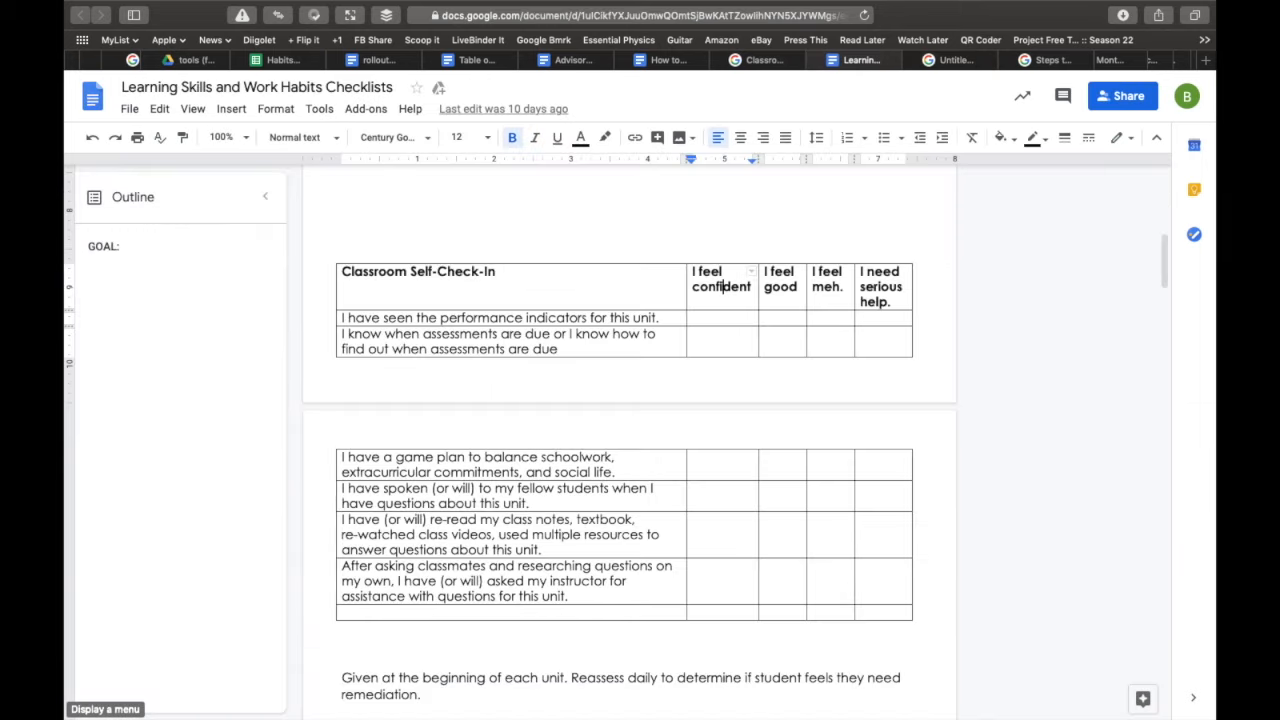
pyautogui.hotkey('ctrl', 'Tab')
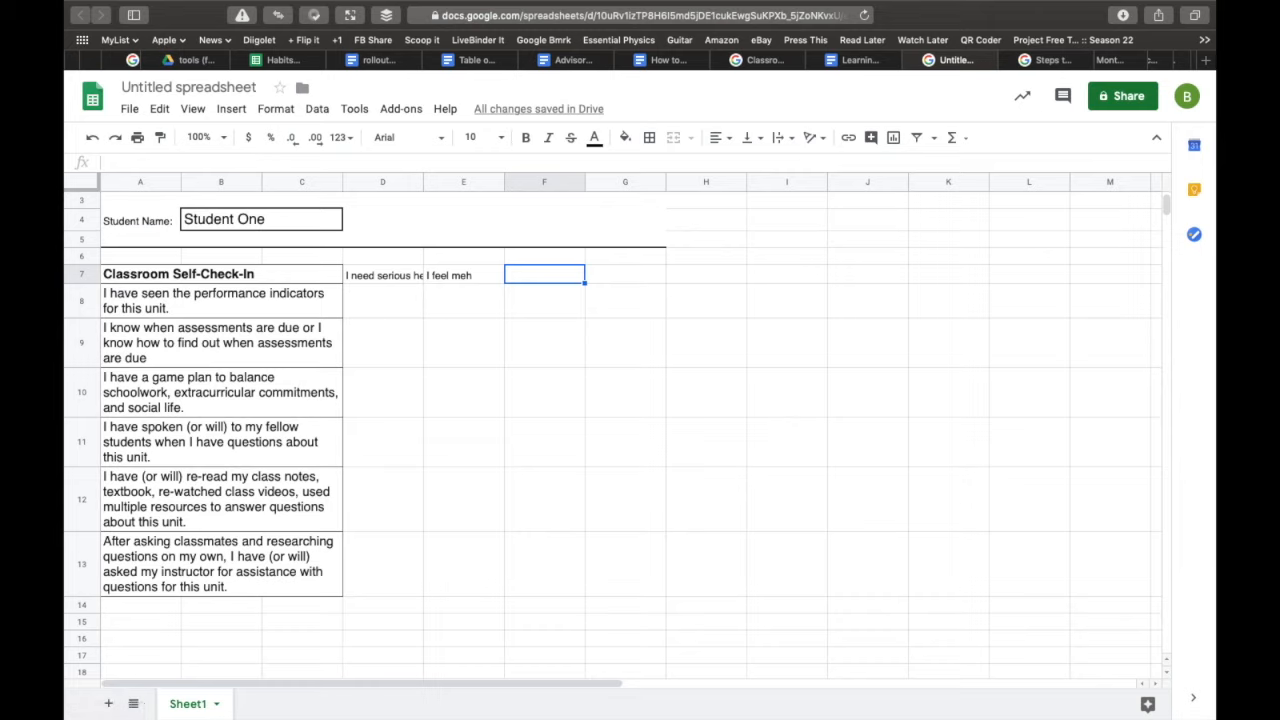
pyautogui.write('I feel good')
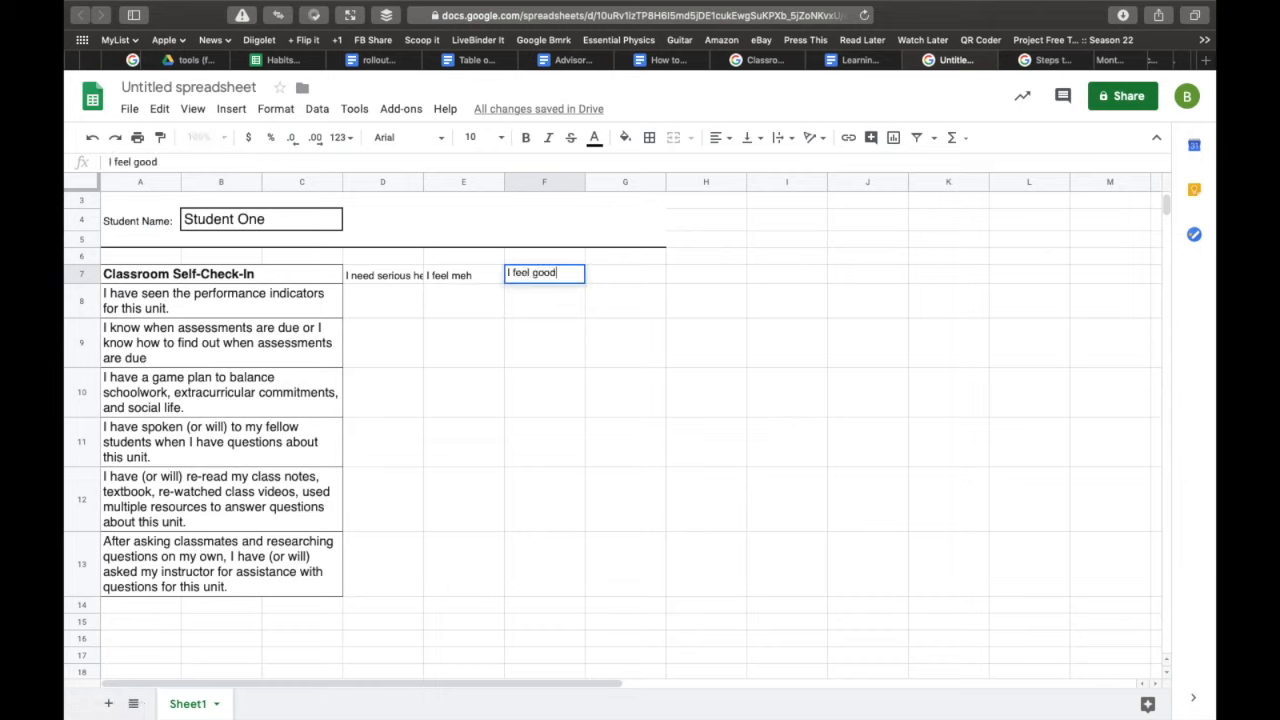
pyautogui.press('Tab')
pyautogui.write('I feel ')
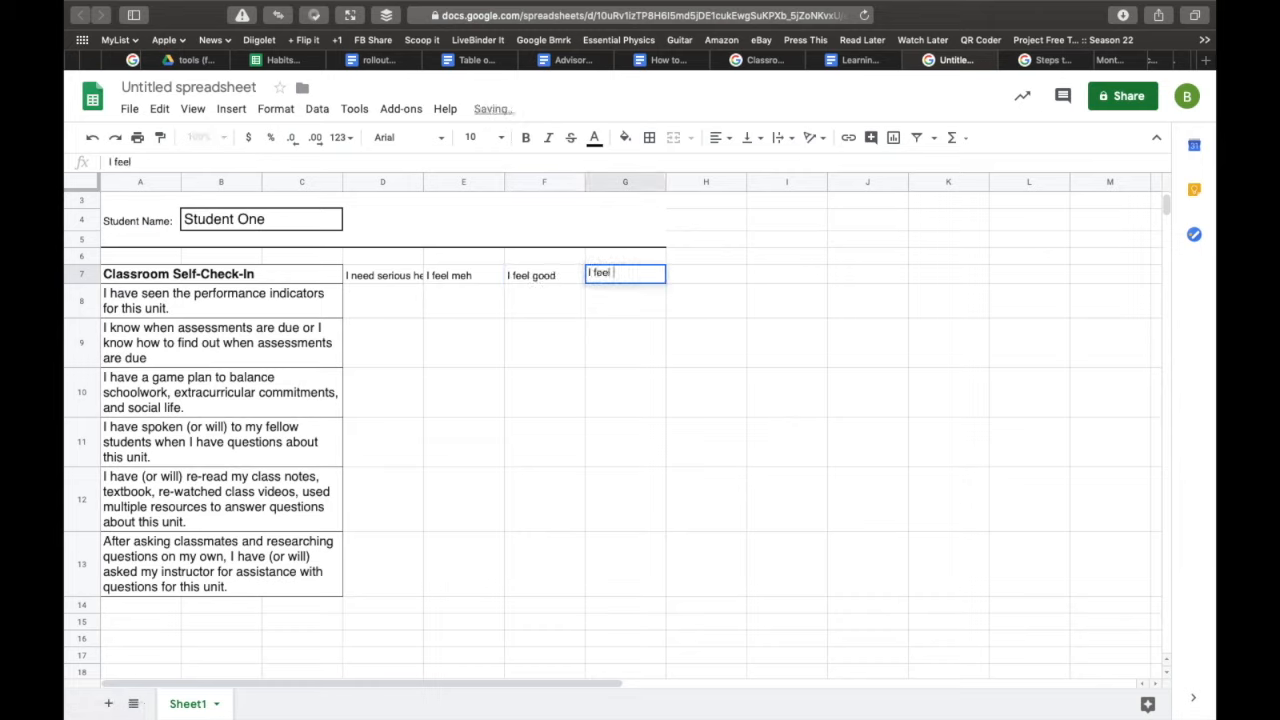
pyautogui.write('confident')
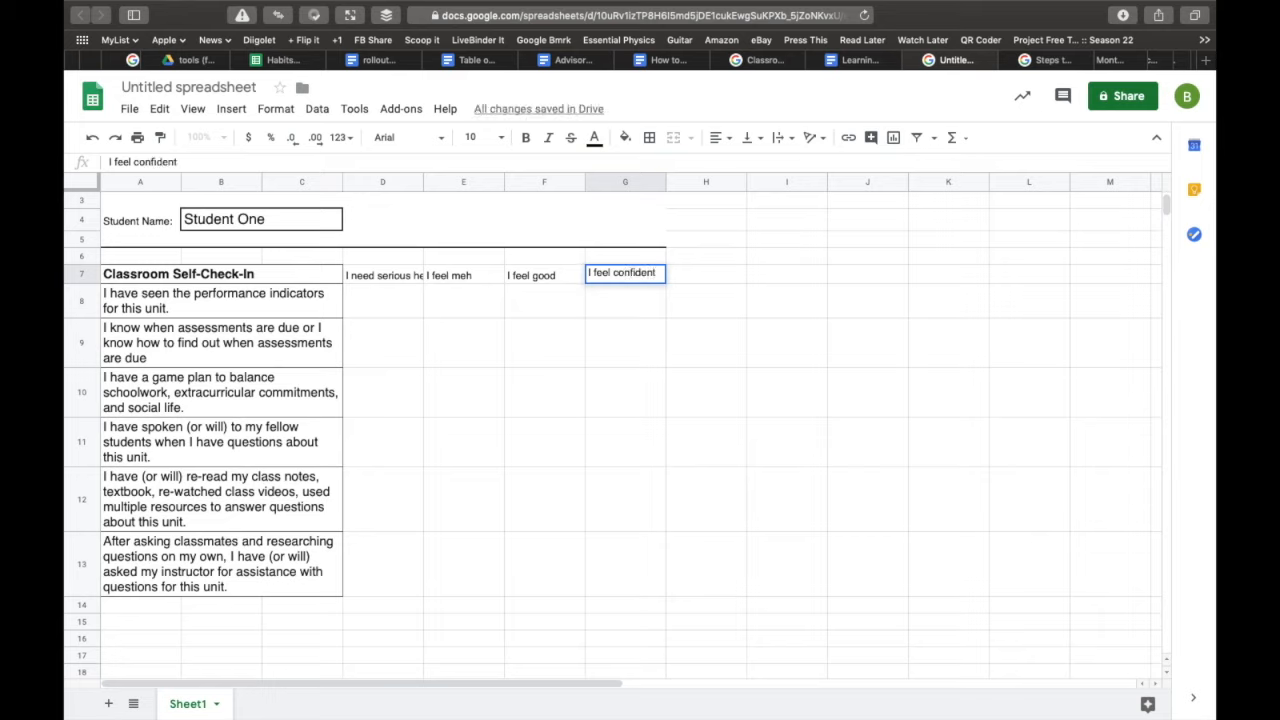
pyautogui.press('Return')
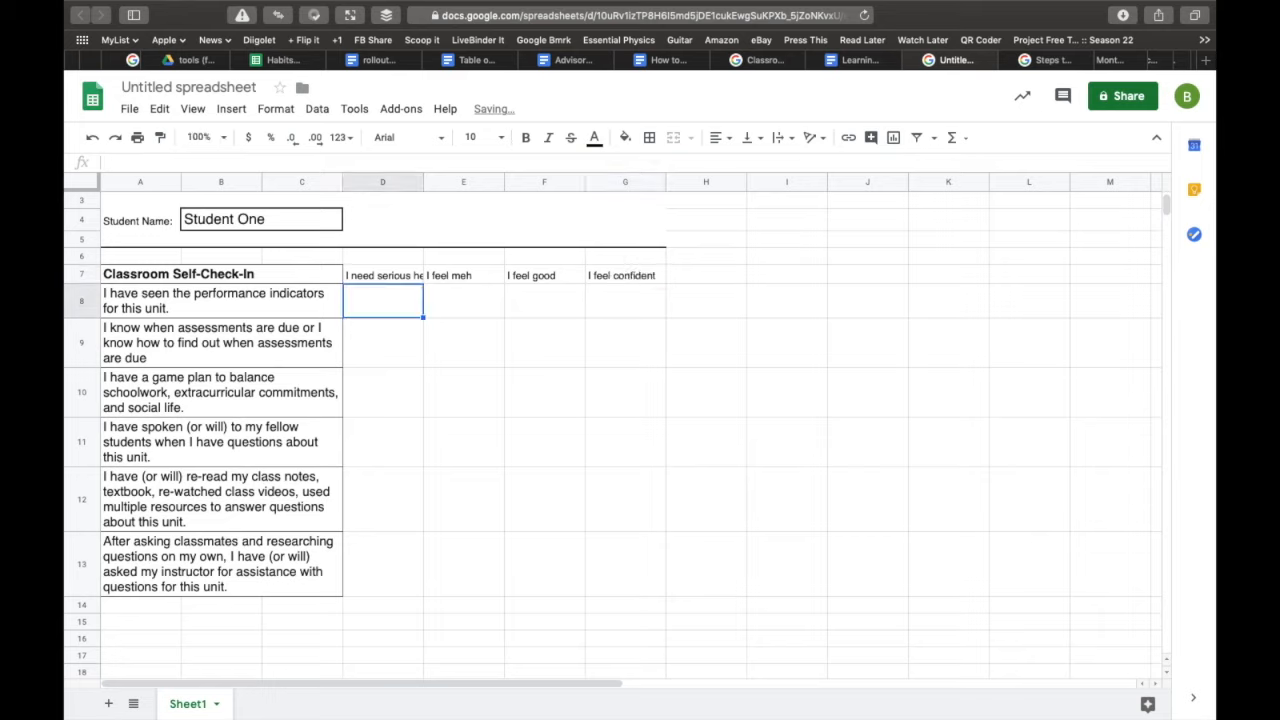
# Make the four rating headings in D7:G7 bold.
pyautogui.click(383, 275)
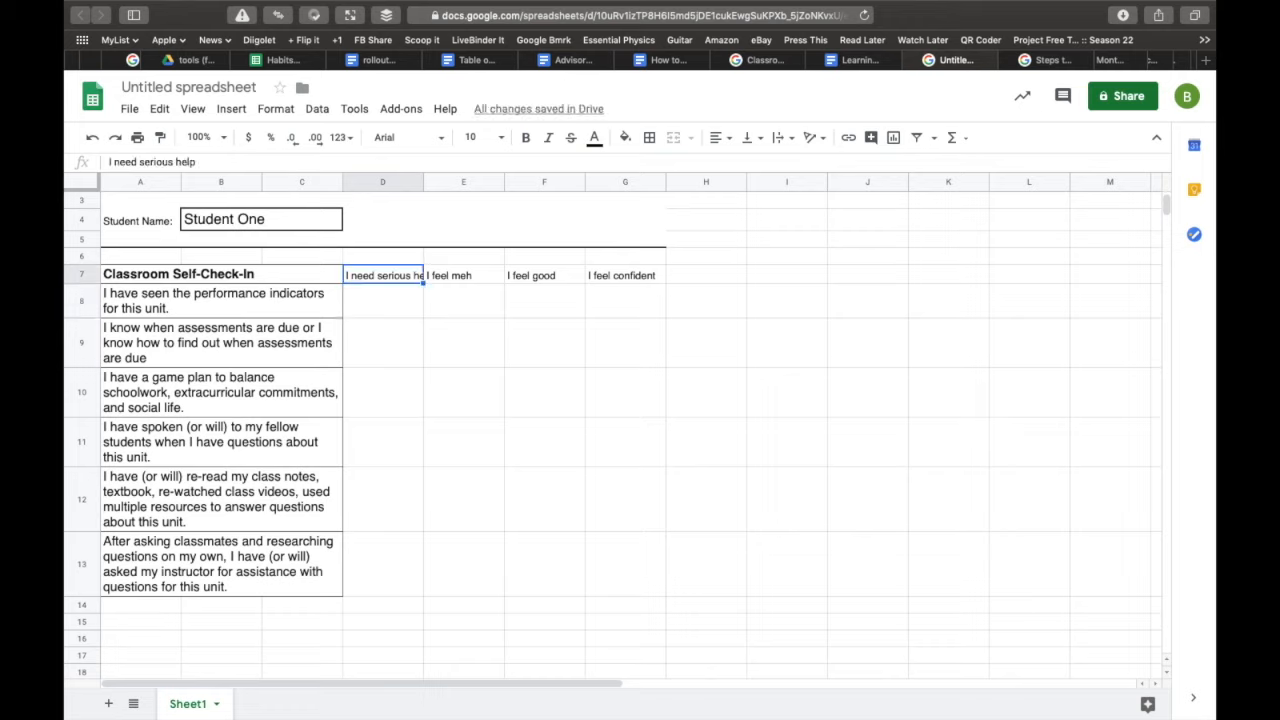
pyautogui.hotkey('shift', 'Right')
pyautogui.hotkey('shift', 'Right')
pyautogui.hotkey('shift', 'Right')
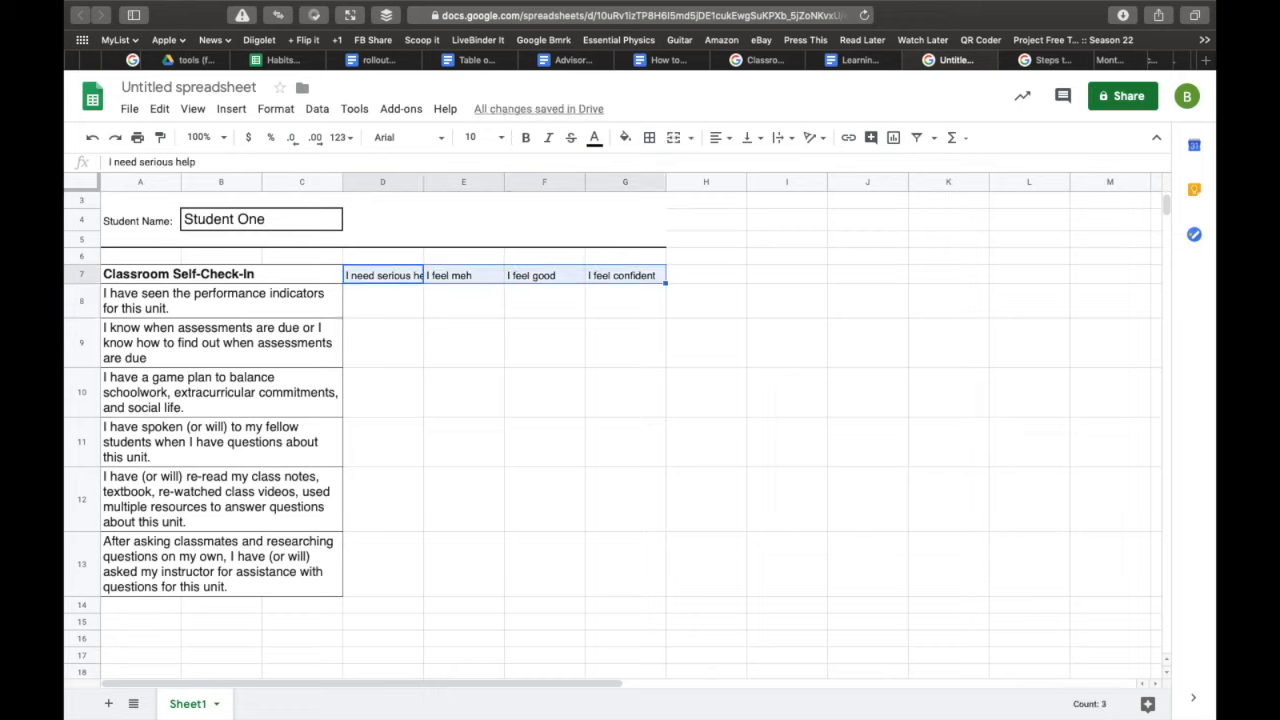
pyautogui.press('super+b')
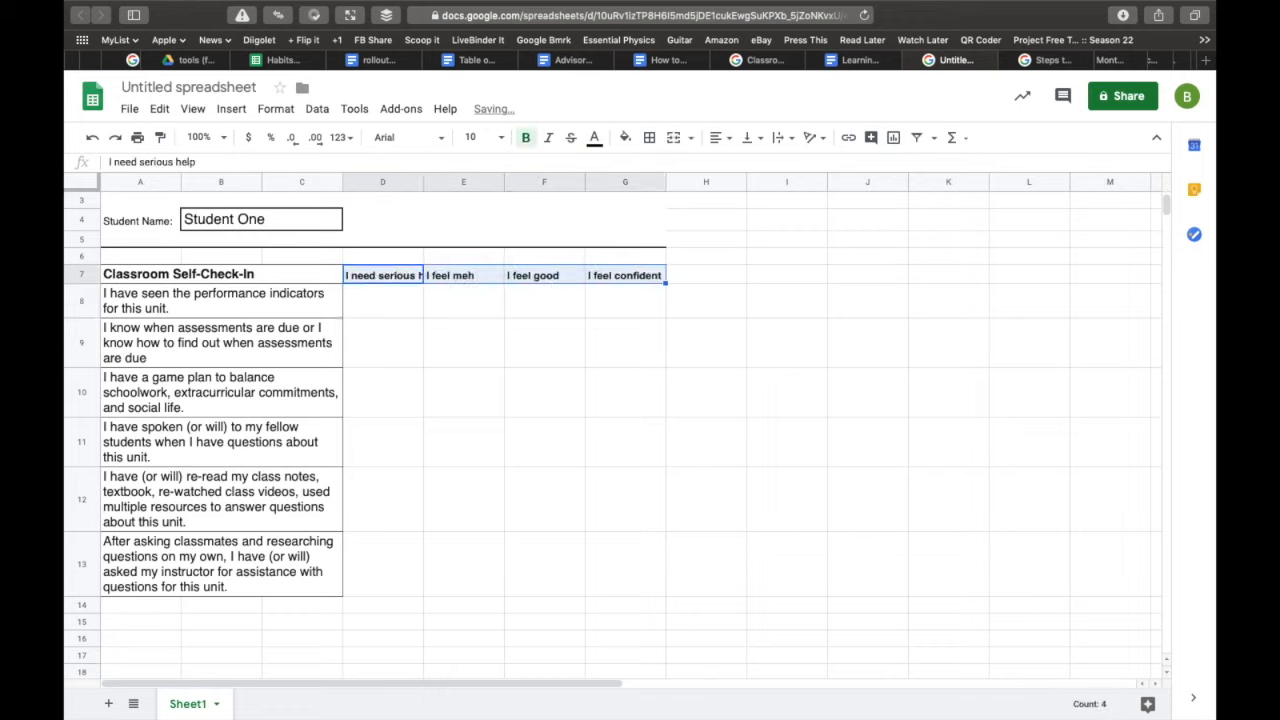
# Narrow the rating columns D to G together to one equal, smaller width.
pyautogui.click(626, 183)
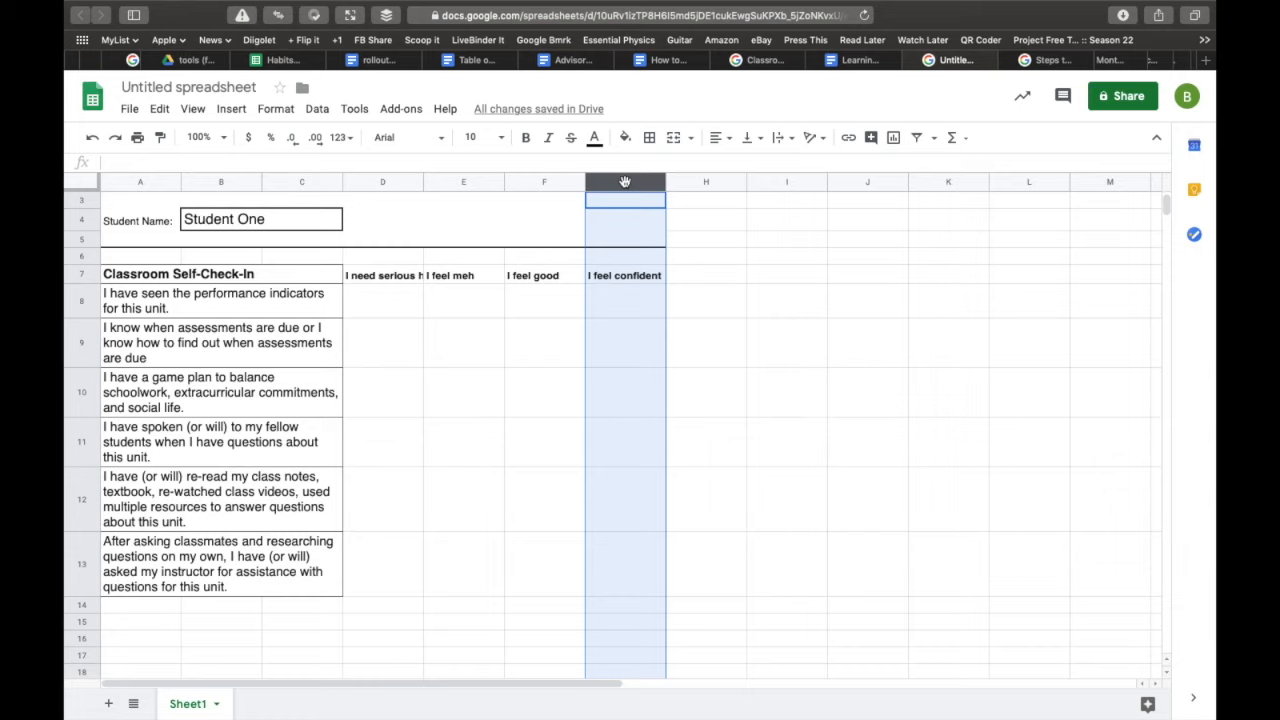
pyautogui.hotkey('shift', 'Left')
pyautogui.hotkey('shift', 'Left')
pyautogui.hotkey('shift', 'Left')
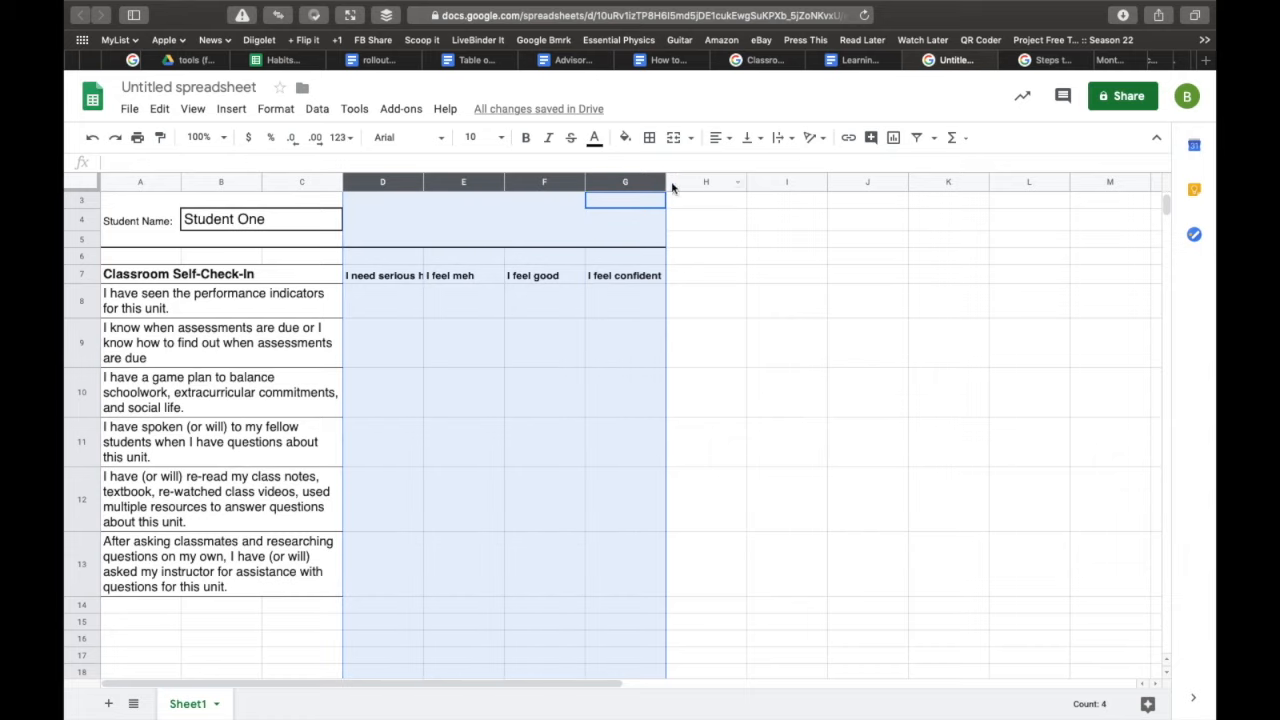
pyautogui.moveTo(666, 182); pyautogui.dragTo(641, 185)
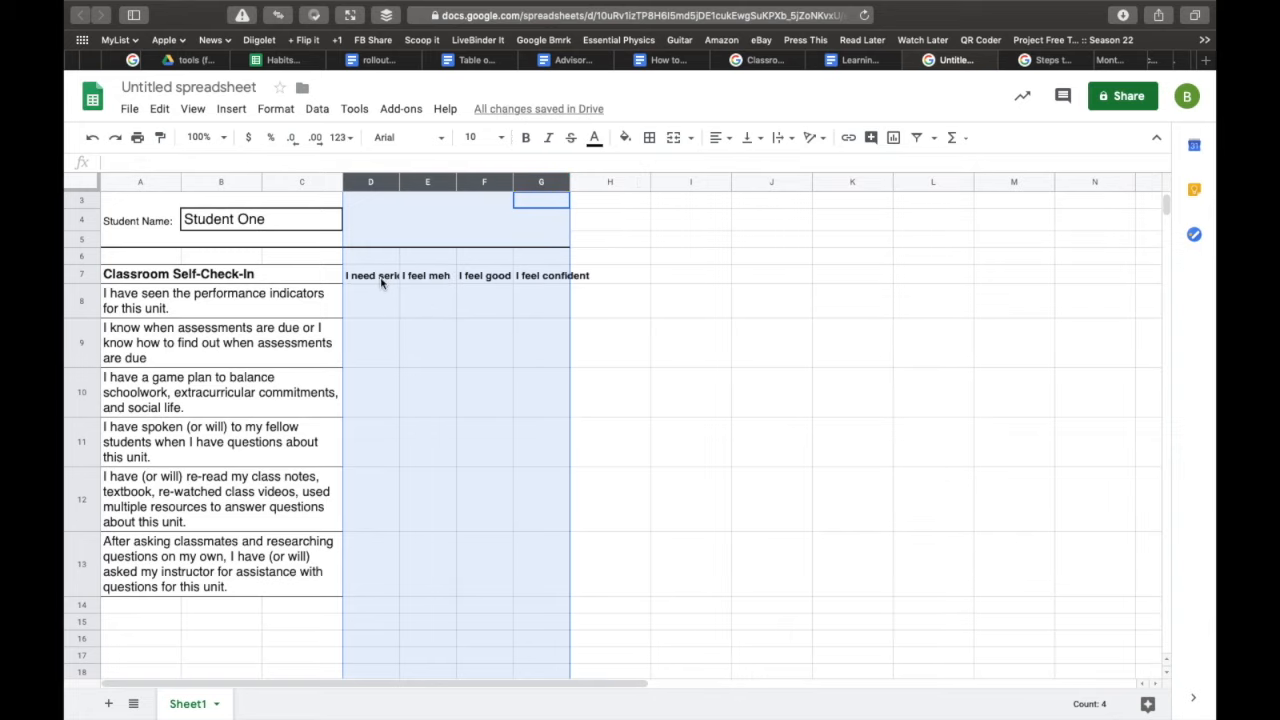
# Turn on text wrapping for the four rating headings in D7:G7.
pyautogui.moveTo(380, 282); pyautogui.dragTo(541, 277)
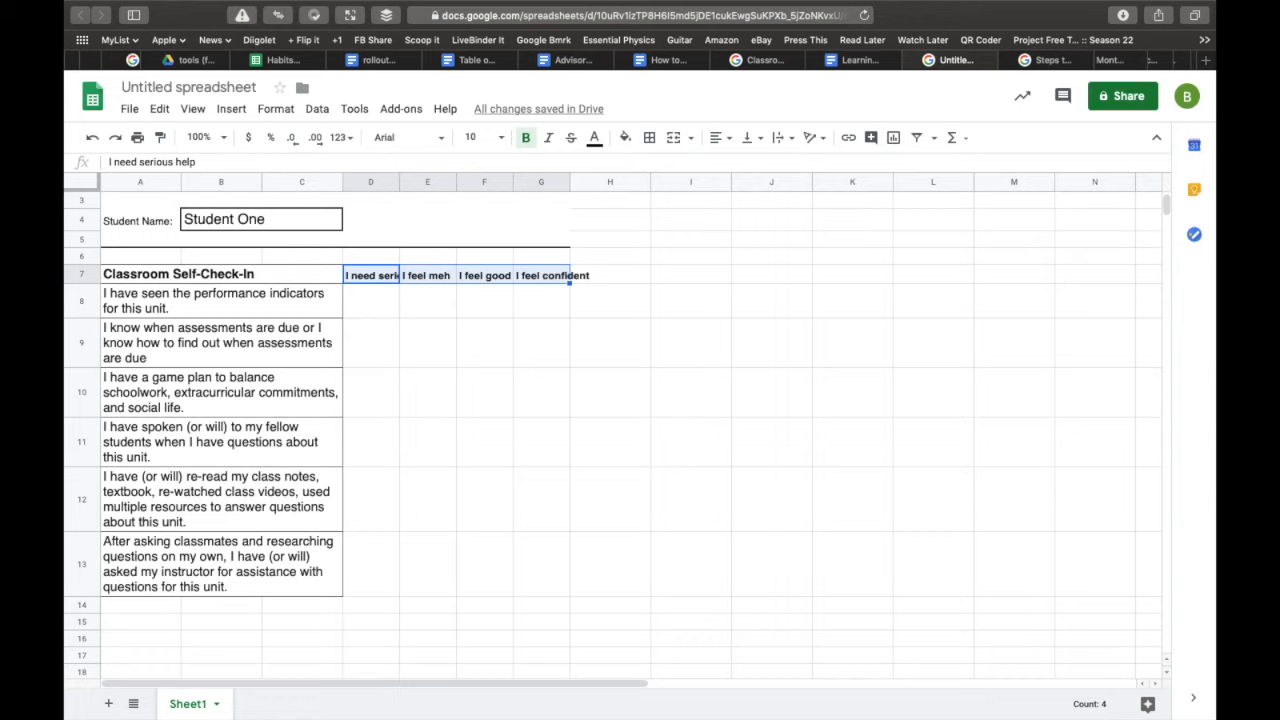
pyautogui.click(276, 108)
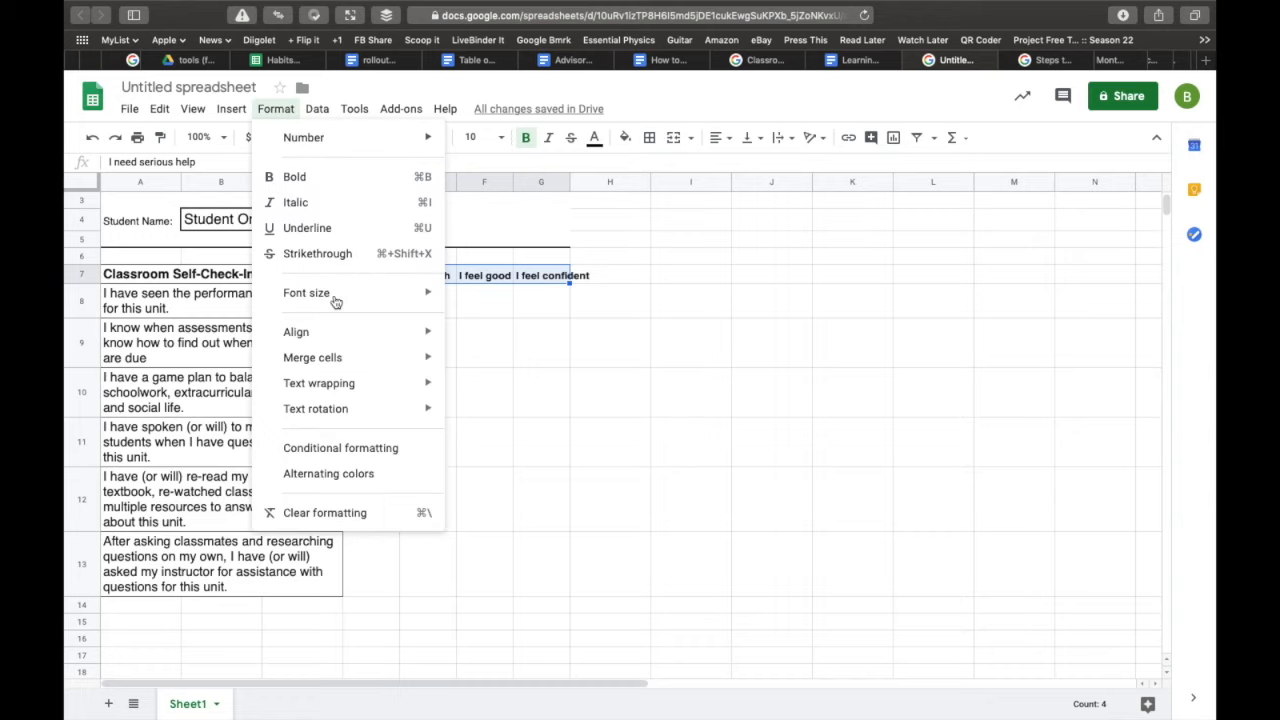
pyautogui.moveTo(381, 393)
pyautogui.click(486, 414)
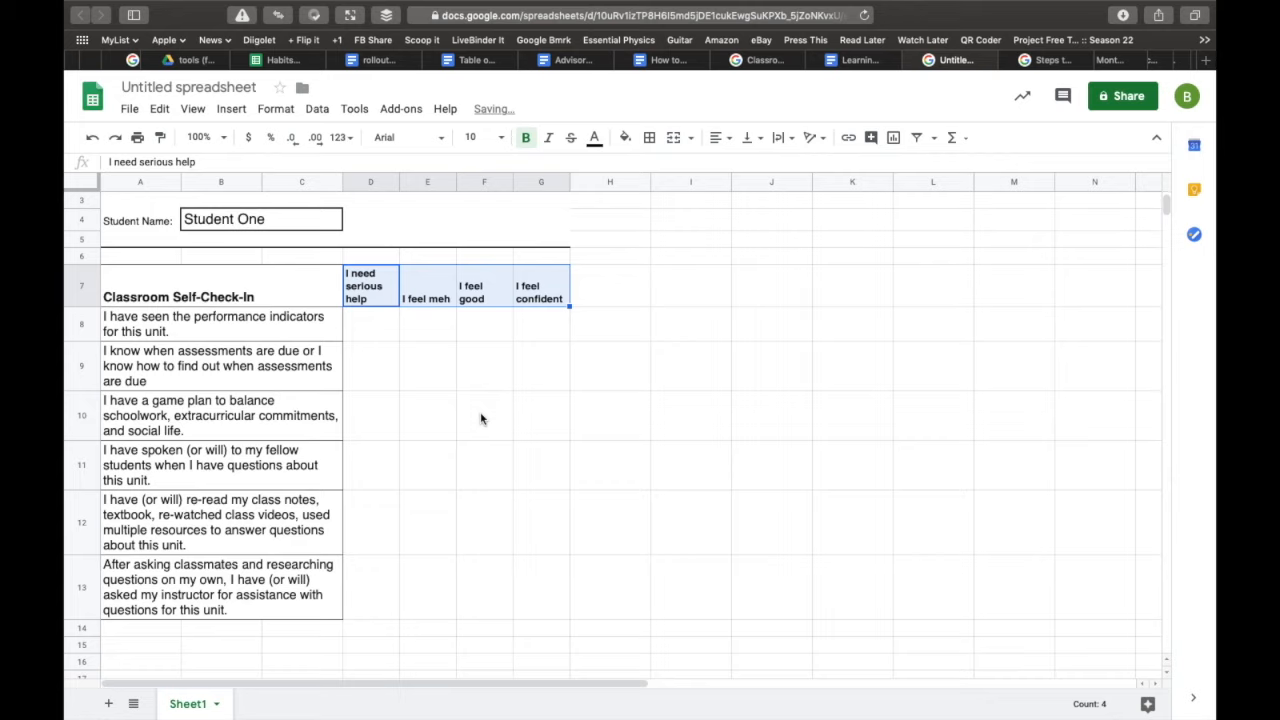
# Center the rating headings in D7:G7 horizontally and align them to the middle of their cells vertically.
pyautogui.click(721, 138)
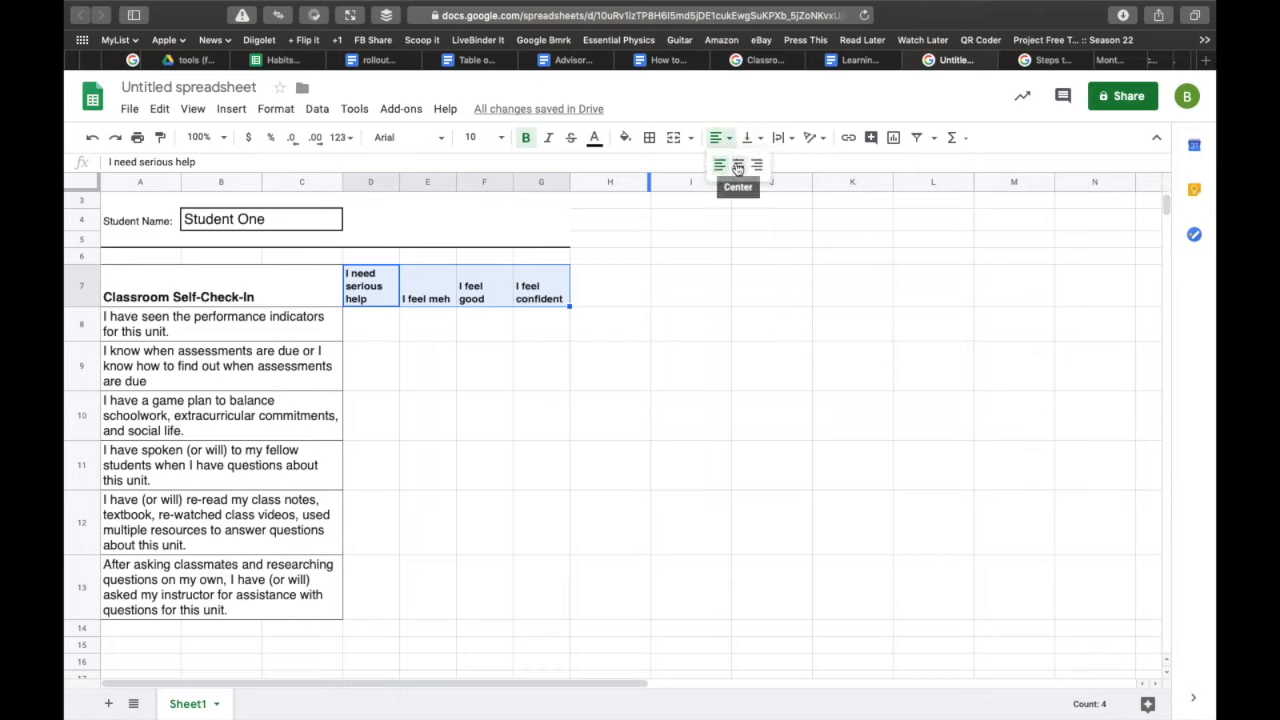
pyautogui.click(738, 164)
pyautogui.click(748, 138)
pyautogui.click(769, 167)
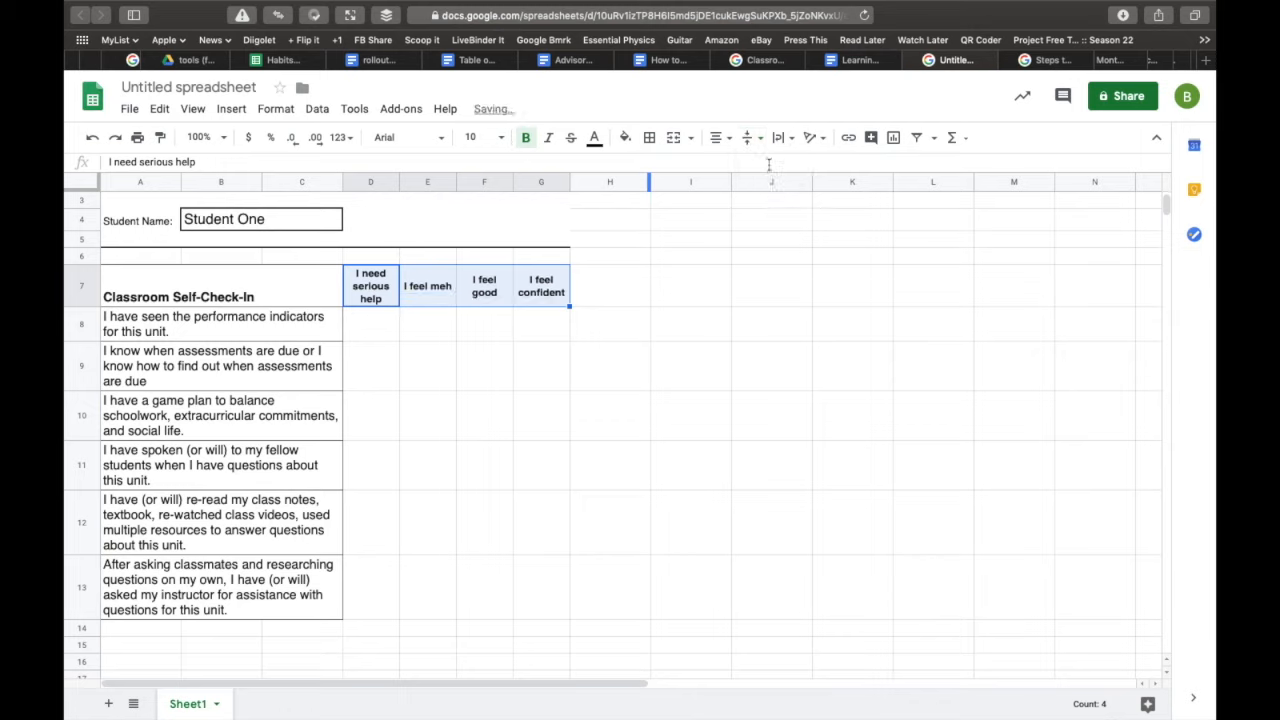
# Center the merged "Classroom Self-Check-In" heading in row 7 both horizontally and vertically.
pyautogui.press('Left')
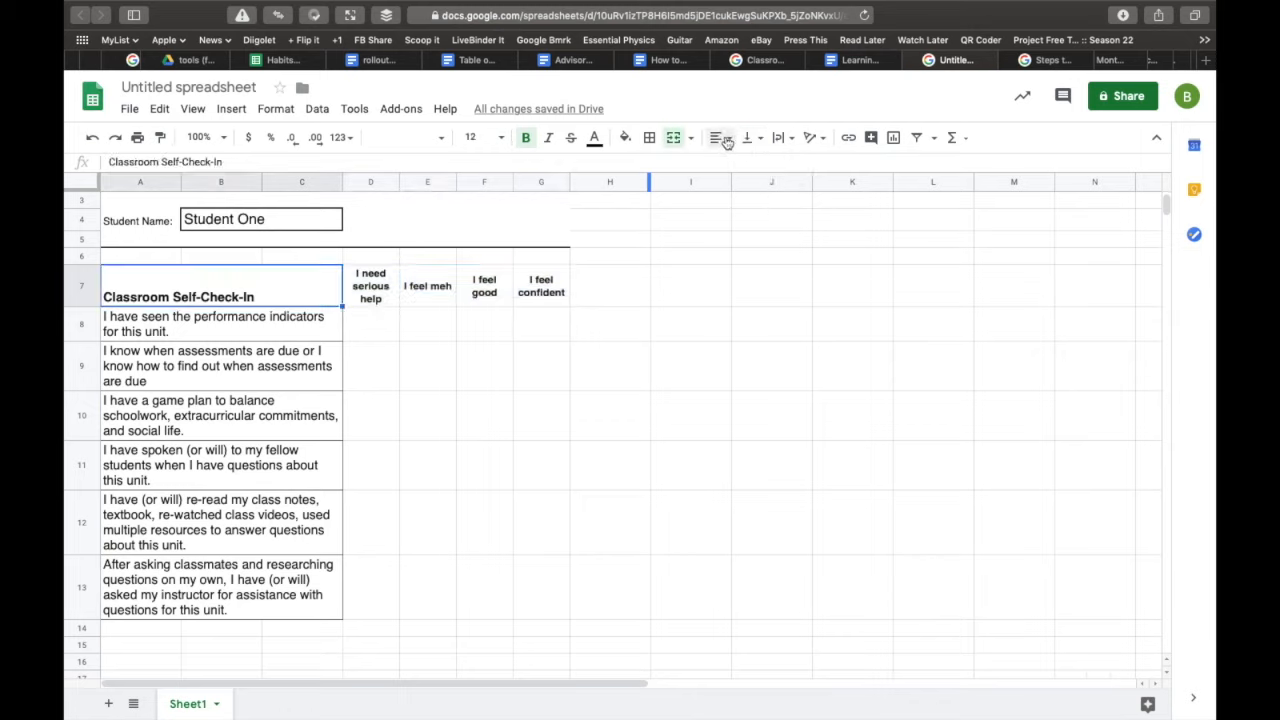
pyautogui.click(722, 138)
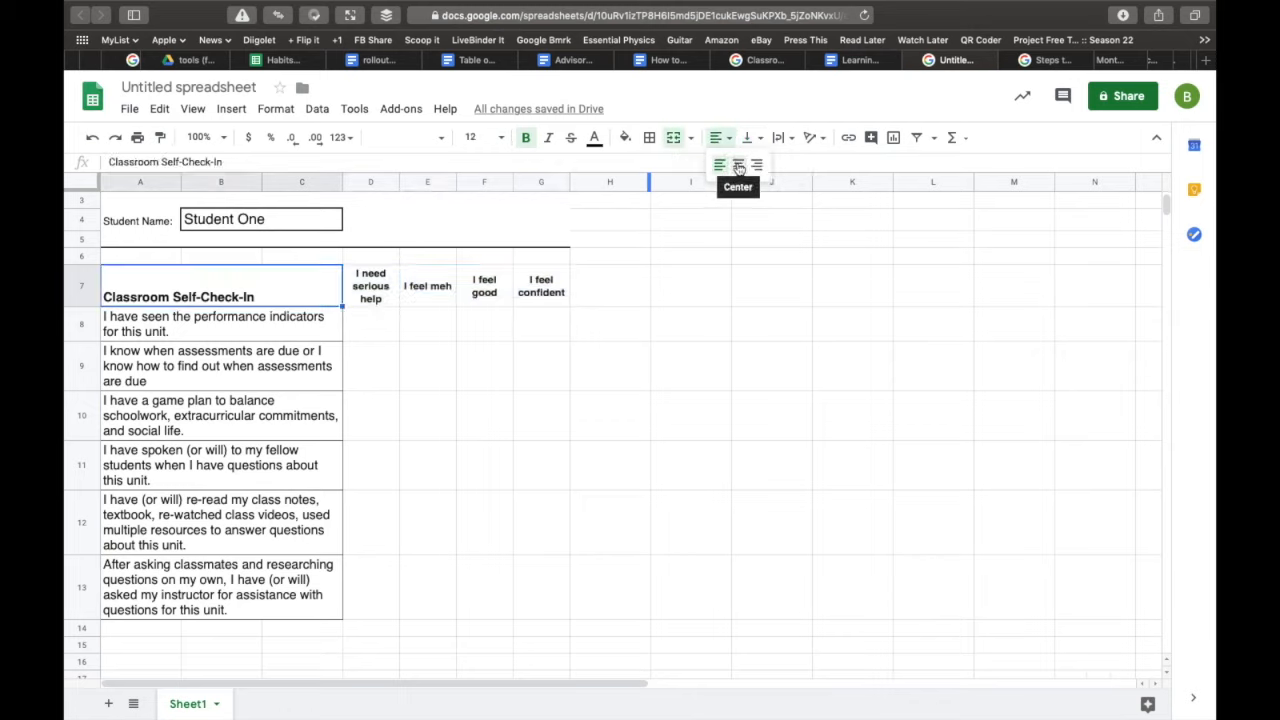
pyautogui.click(738, 165)
pyautogui.click(750, 138)
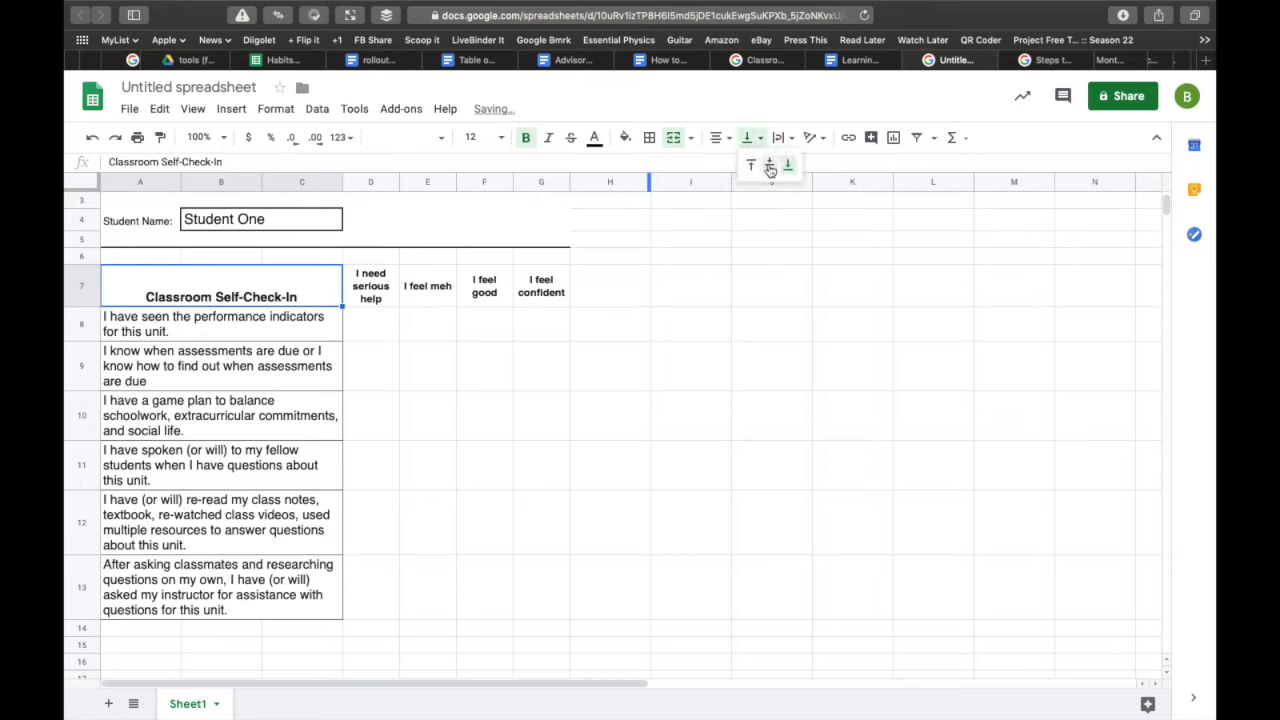
pyautogui.click(767, 164)
pyautogui.press('Right')
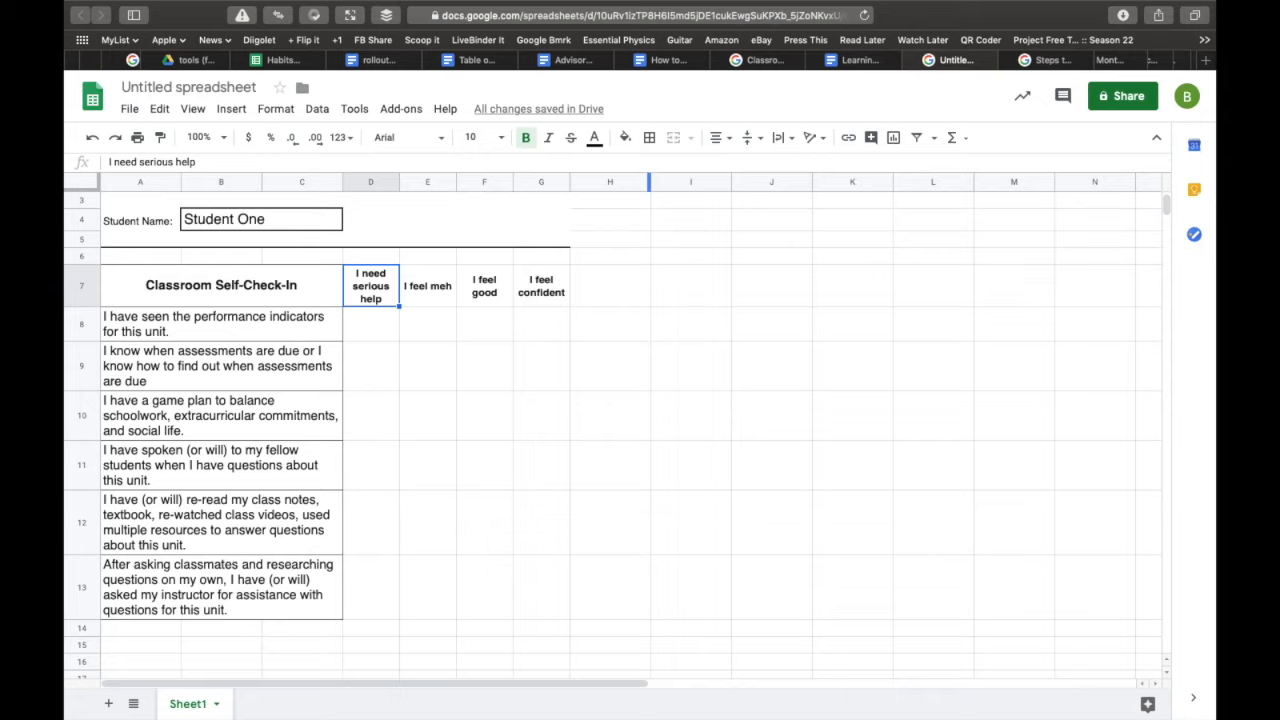
# Fill the "I need serious help" heading cell with golden yellow and the "I feel meh" cell with medium green.
pyautogui.click(434, 326)
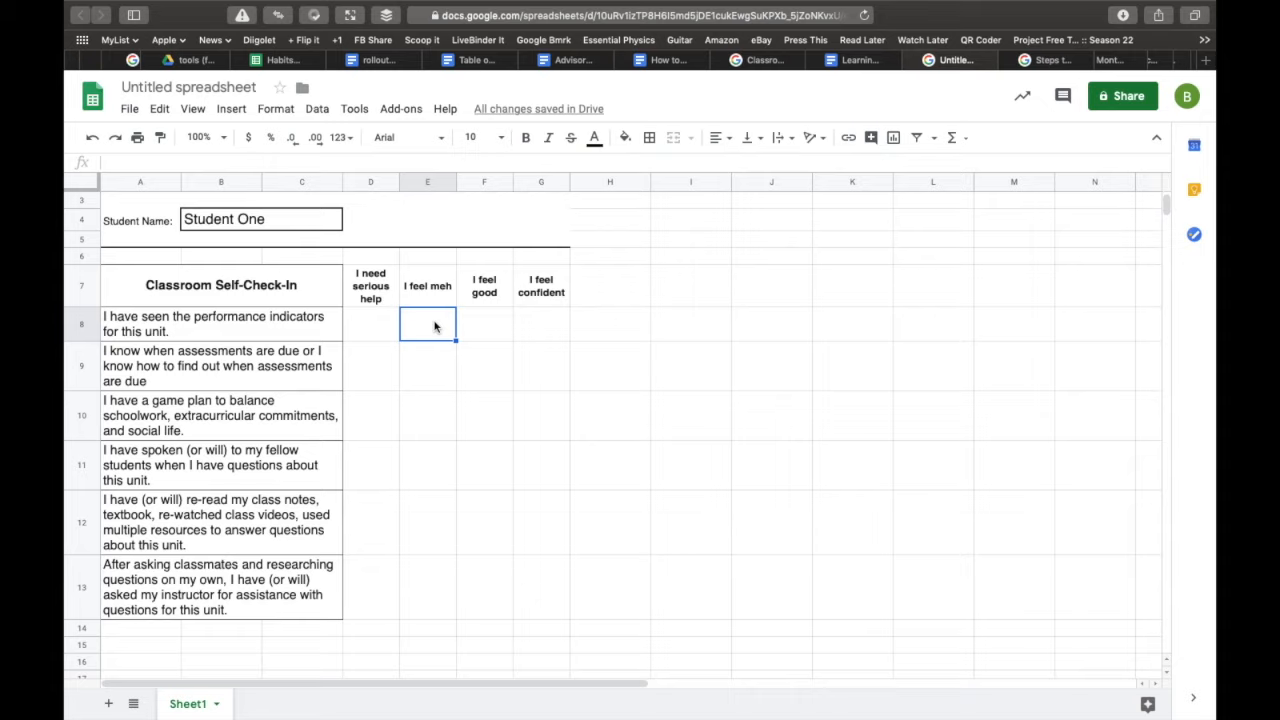
pyautogui.click(388, 292)
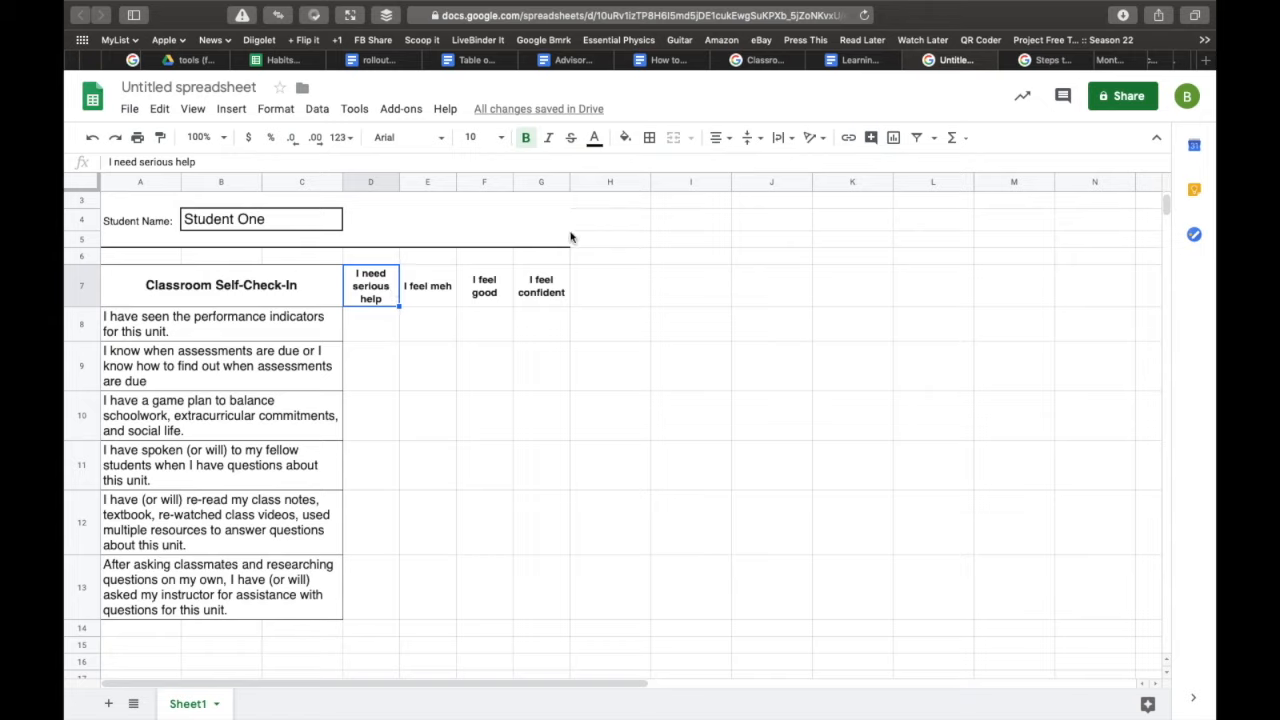
pyautogui.click(626, 139)
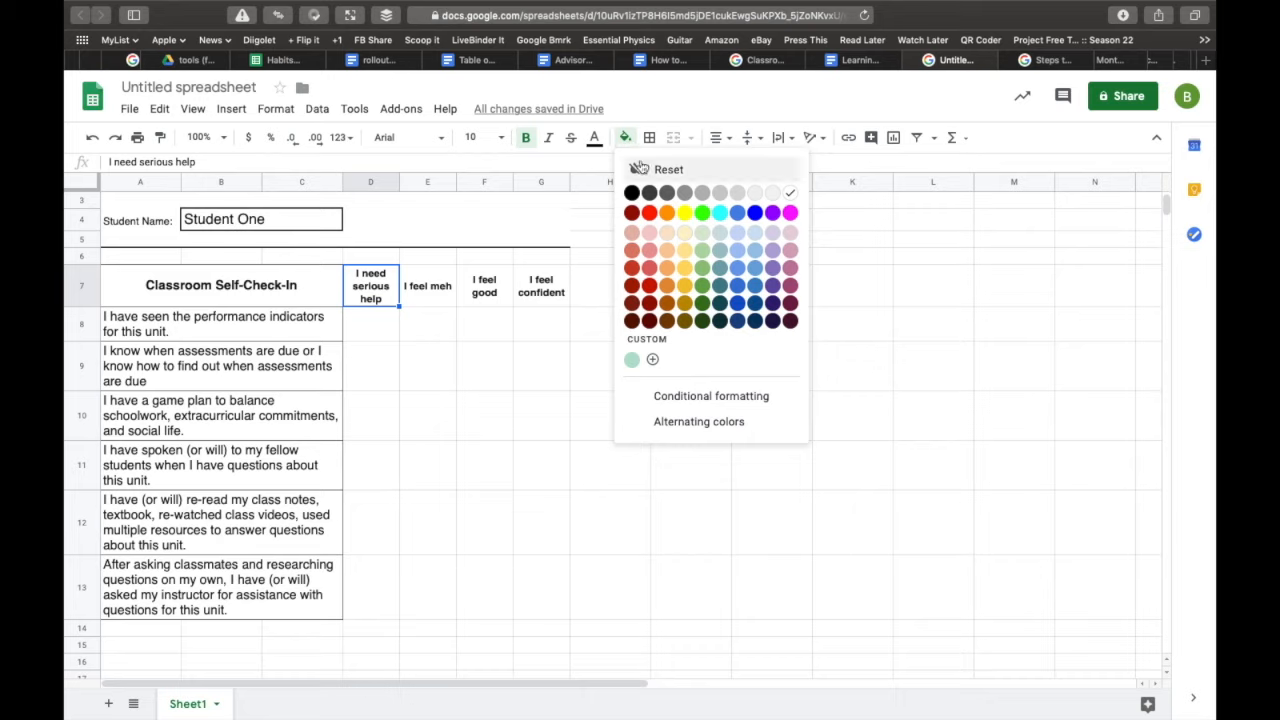
pyautogui.click(688, 270)
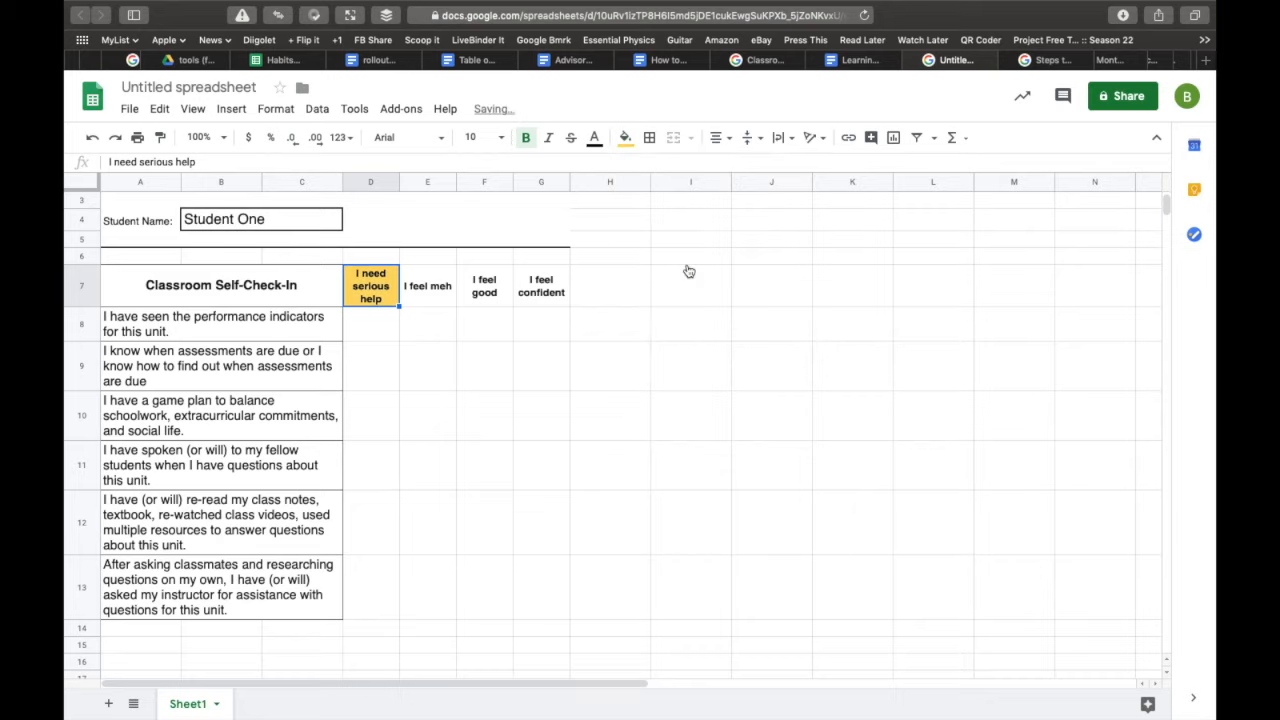
pyautogui.press('Right')
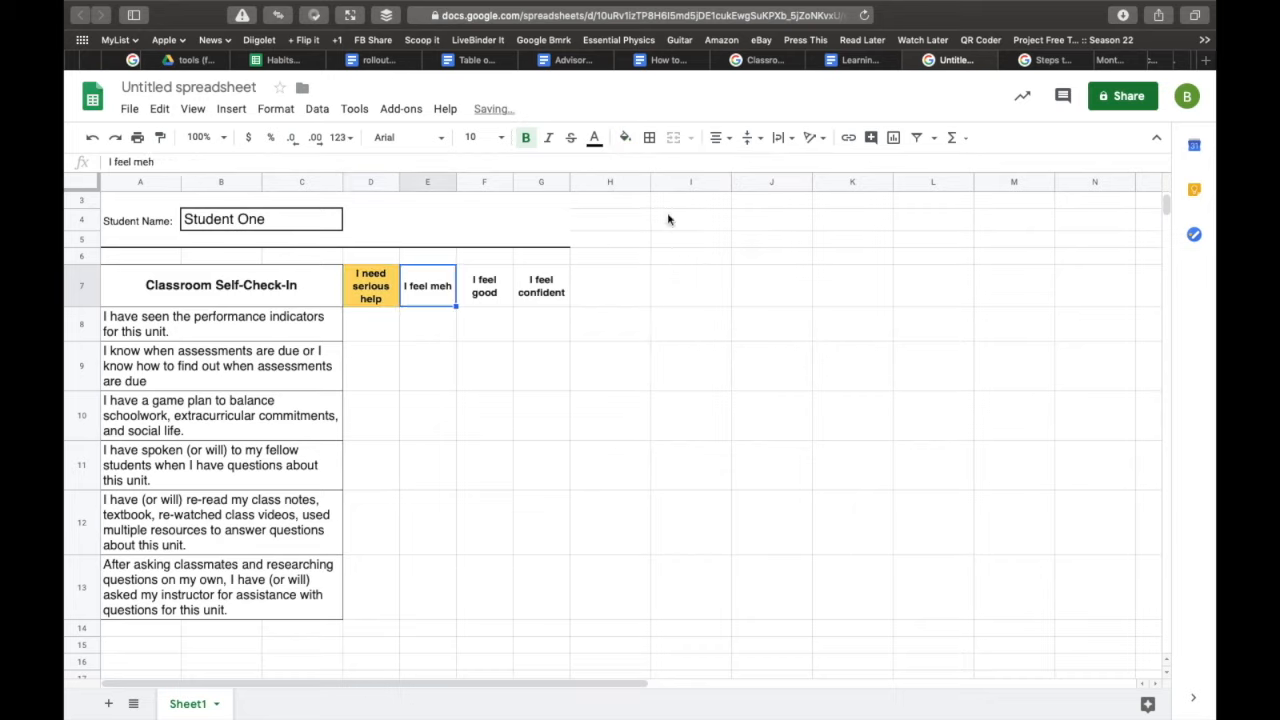
pyautogui.click(626, 139)
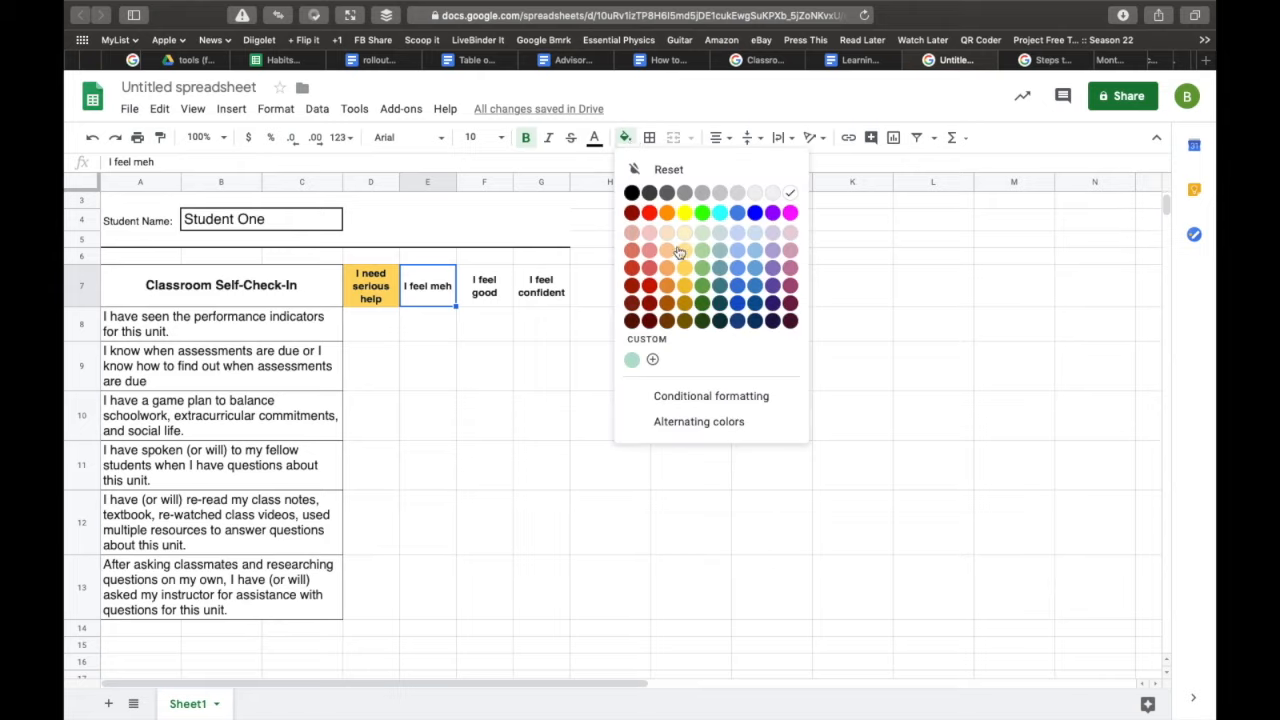
pyautogui.click(703, 272)
# Fill the "I feel good" heading cell with medium blue and the "I feel confident" cell with medium purple.
pyautogui.press('Right')
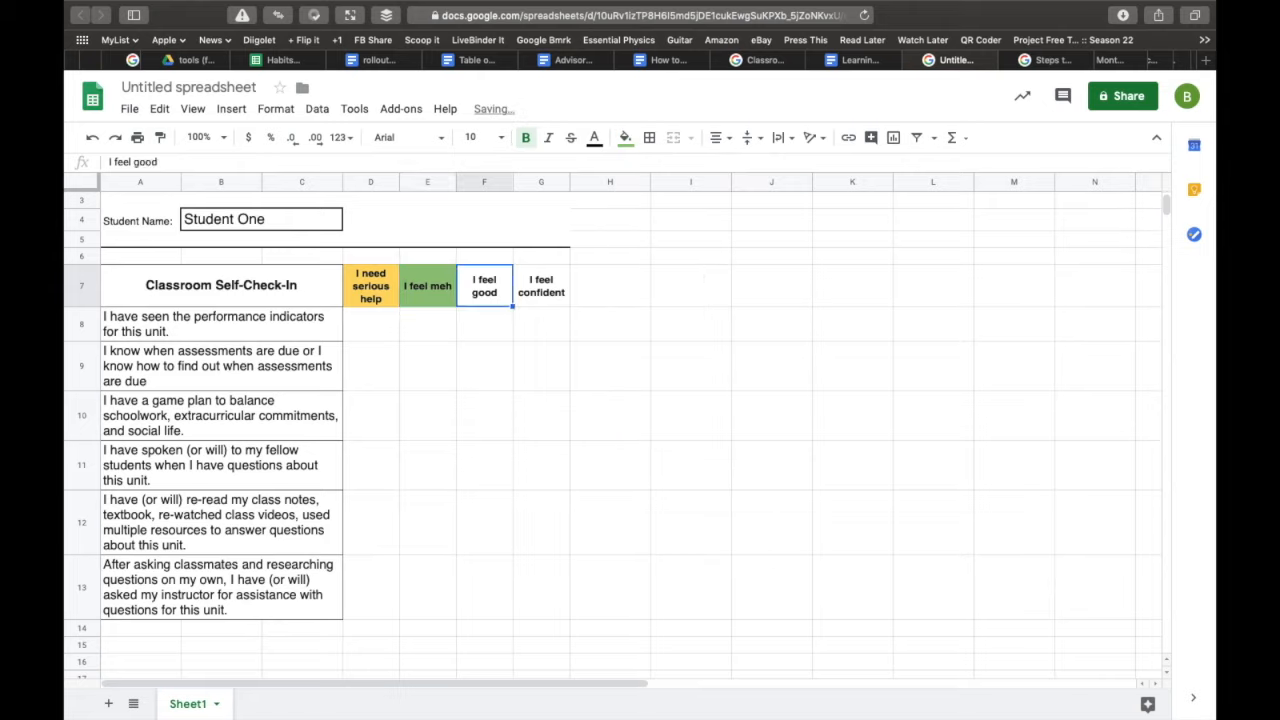
pyautogui.click(627, 139)
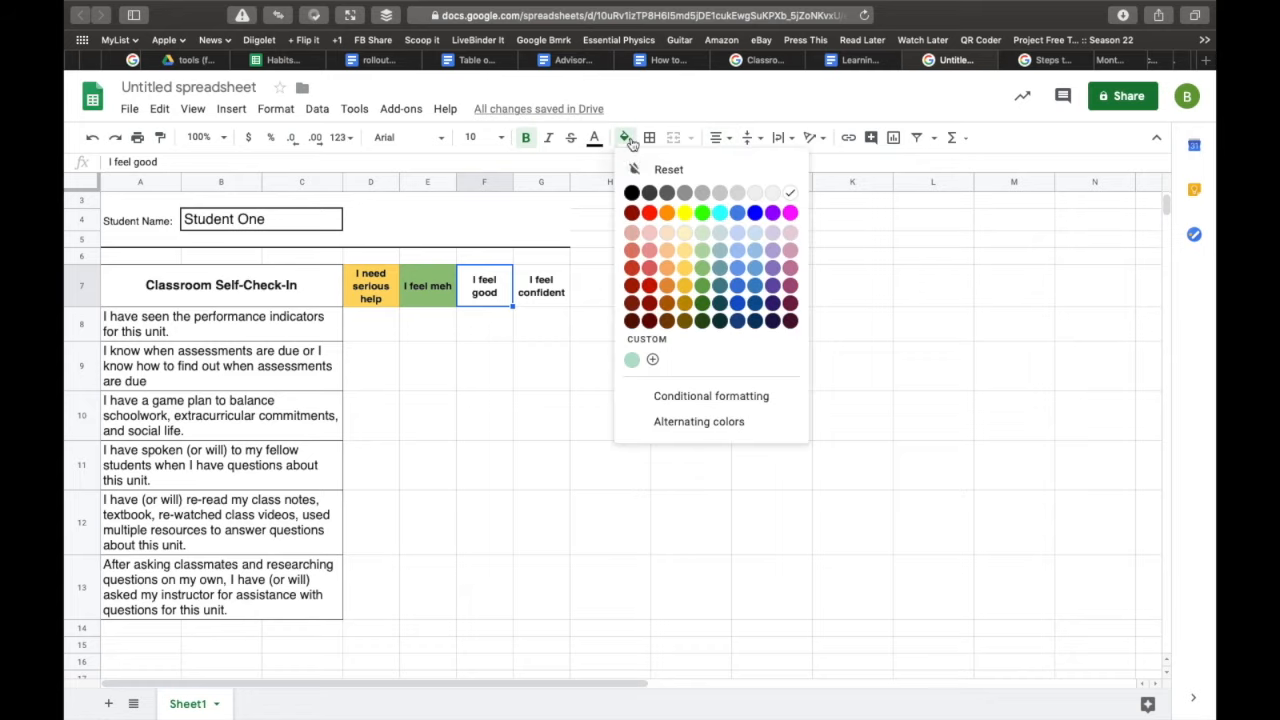
pyautogui.click(754, 271)
pyautogui.press('Right')
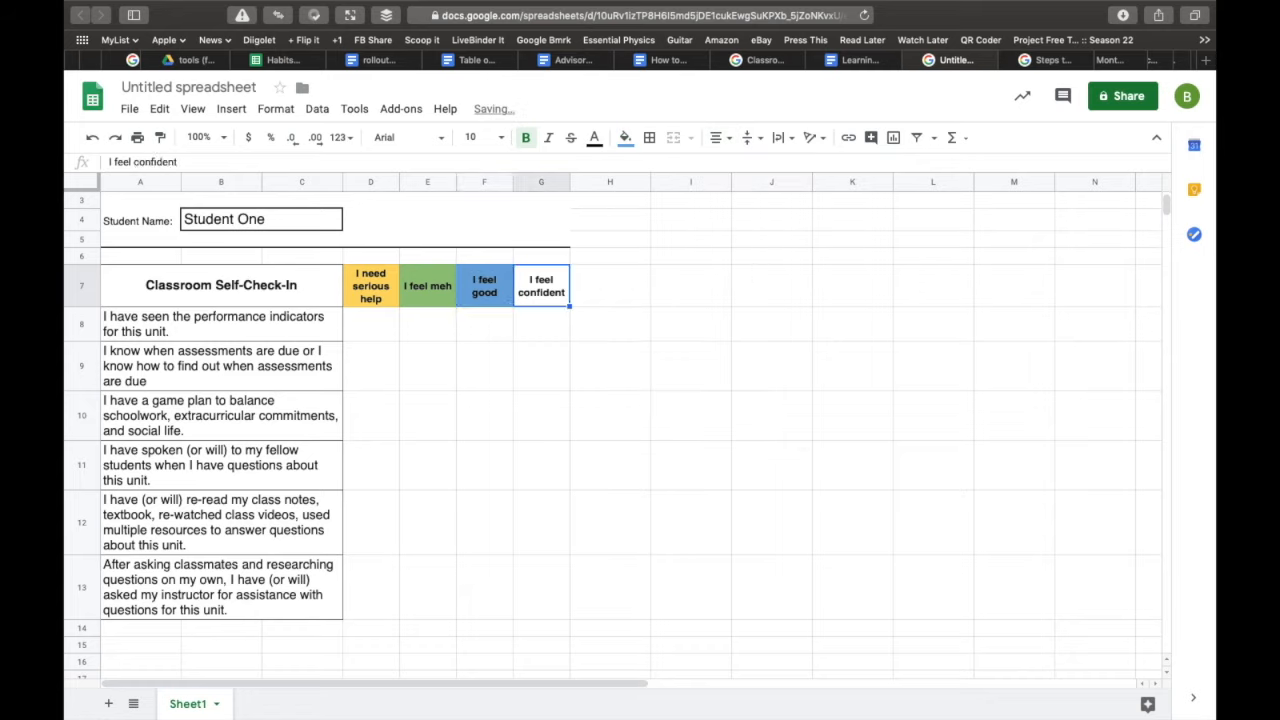
pyautogui.click(625, 138)
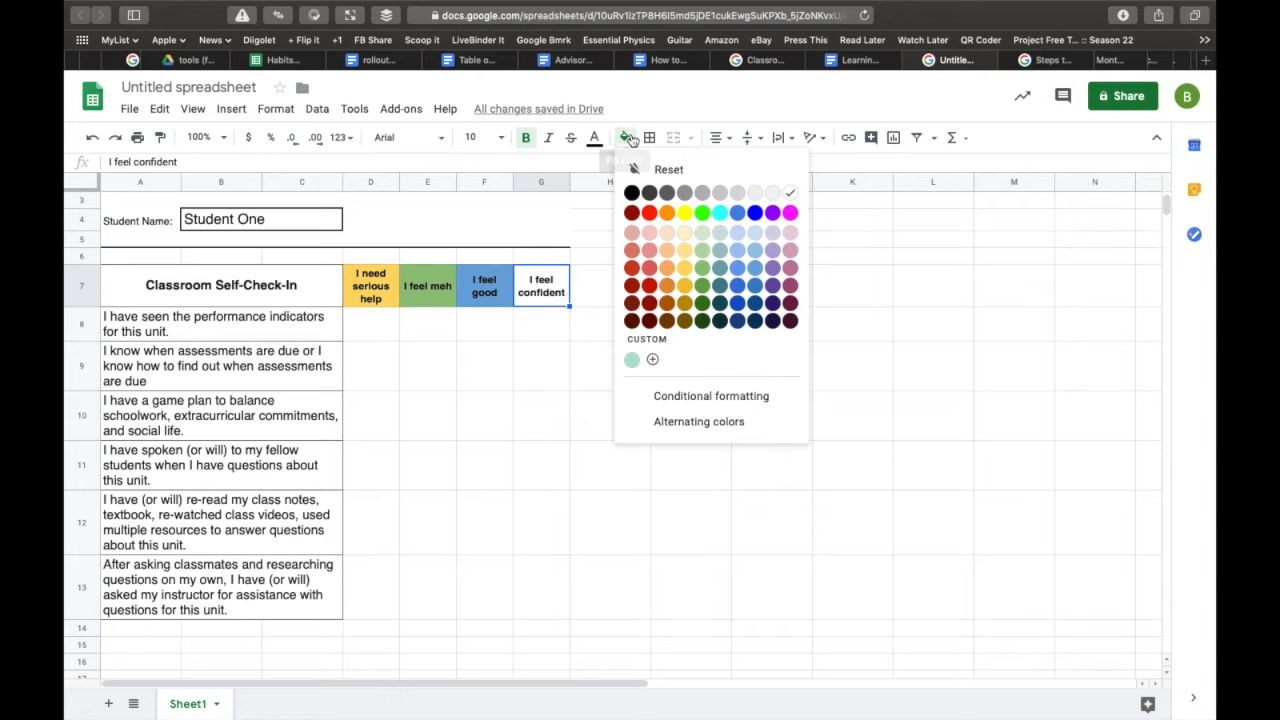
pyautogui.click(772, 268)
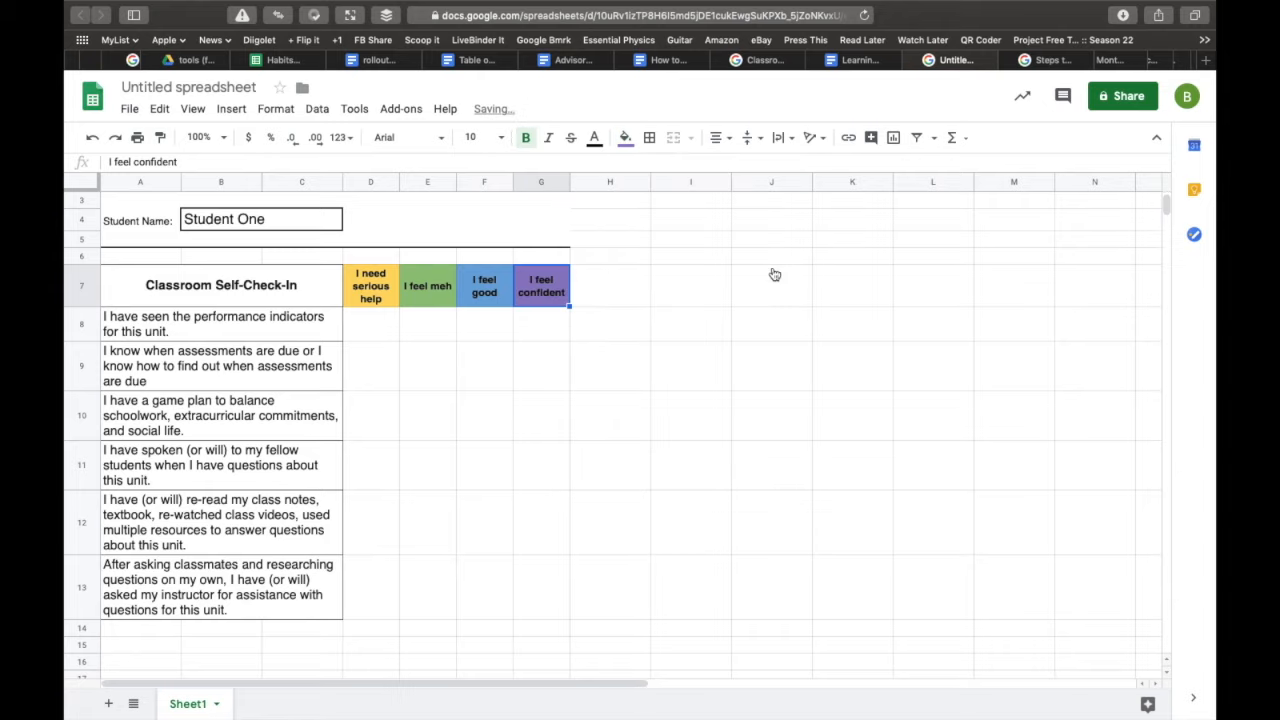
# Apply medium-thickness solid borders to all cells of the check-in table, A7:G13.
pyautogui.press('Down')
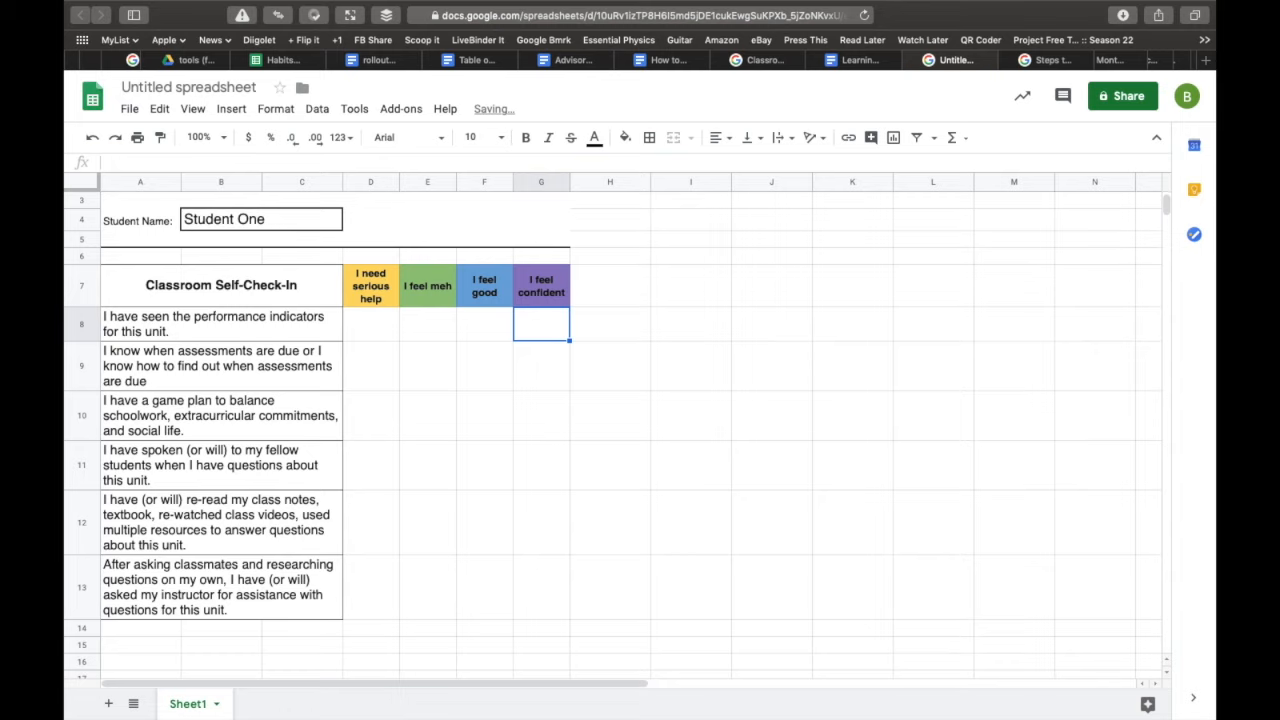
pyautogui.press('Up')
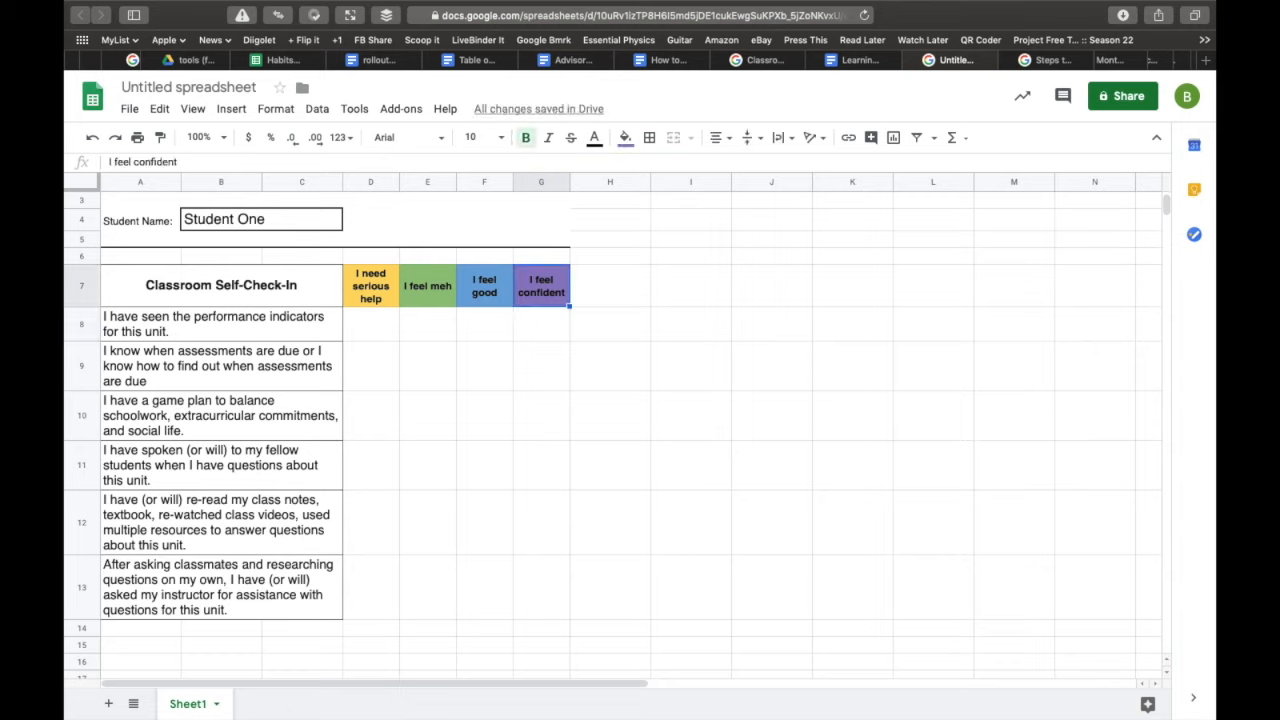
pyautogui.hotkey('shift', 'Left')
pyautogui.hotkey('shift', 'Left')
pyautogui.hotkey('shift', 'Left')
pyautogui.hotkey('shift', 'Left')
pyautogui.hotkey('shift', 'Down')
pyautogui.hotkey('shift', 'Down')
pyautogui.hotkey('shift', 'Down')
pyautogui.hotkey('shift', 'Down')
pyautogui.hotkey('shift', 'Down')
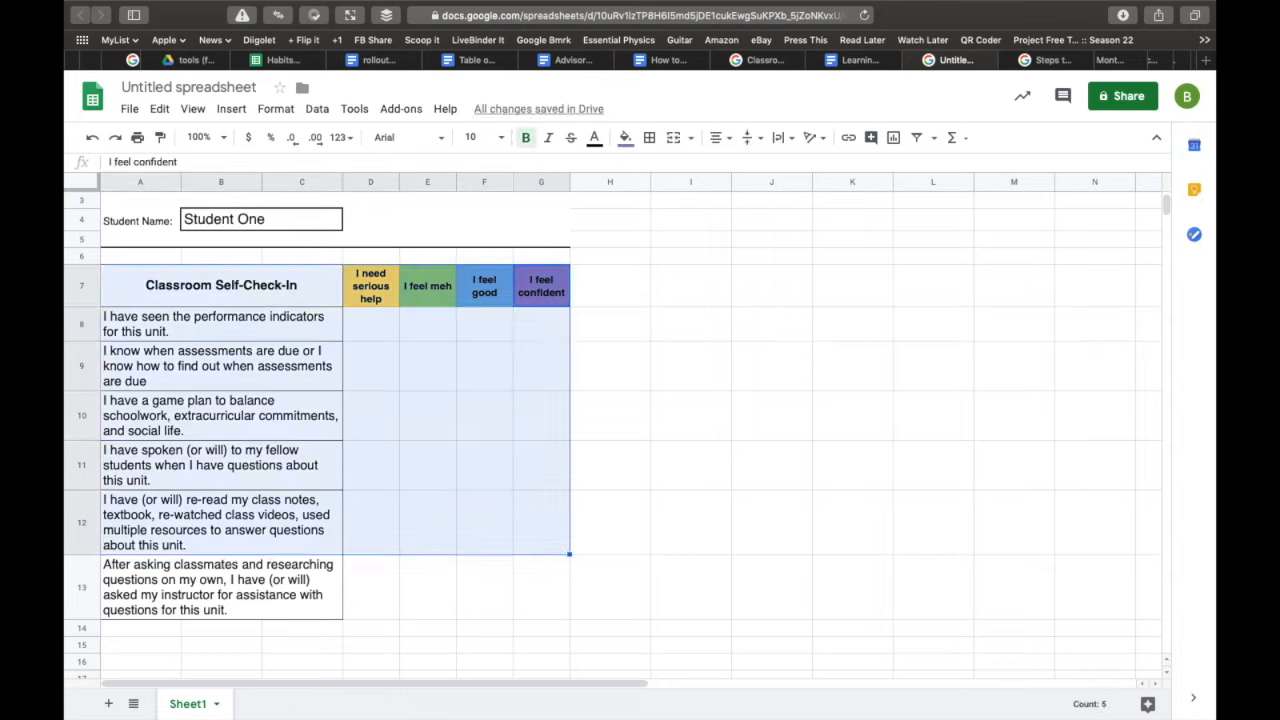
pyautogui.hotkey('shift', 'Down')
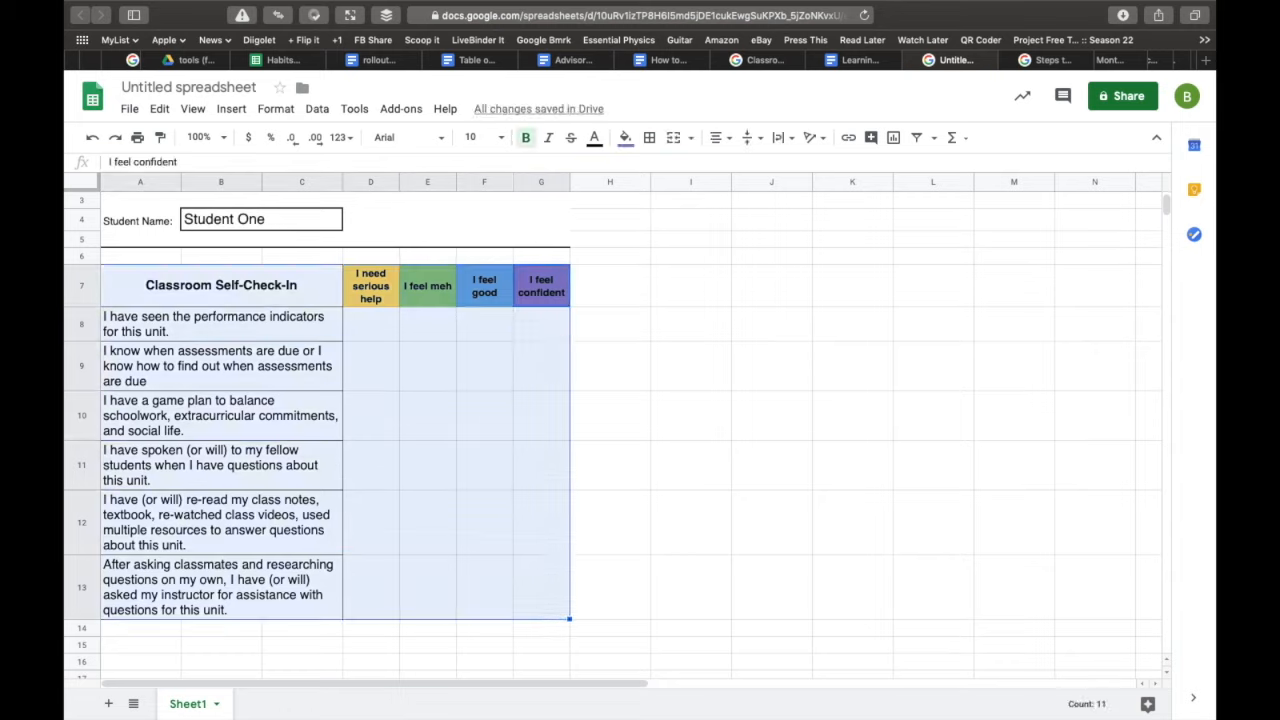
pyautogui.click(650, 139)
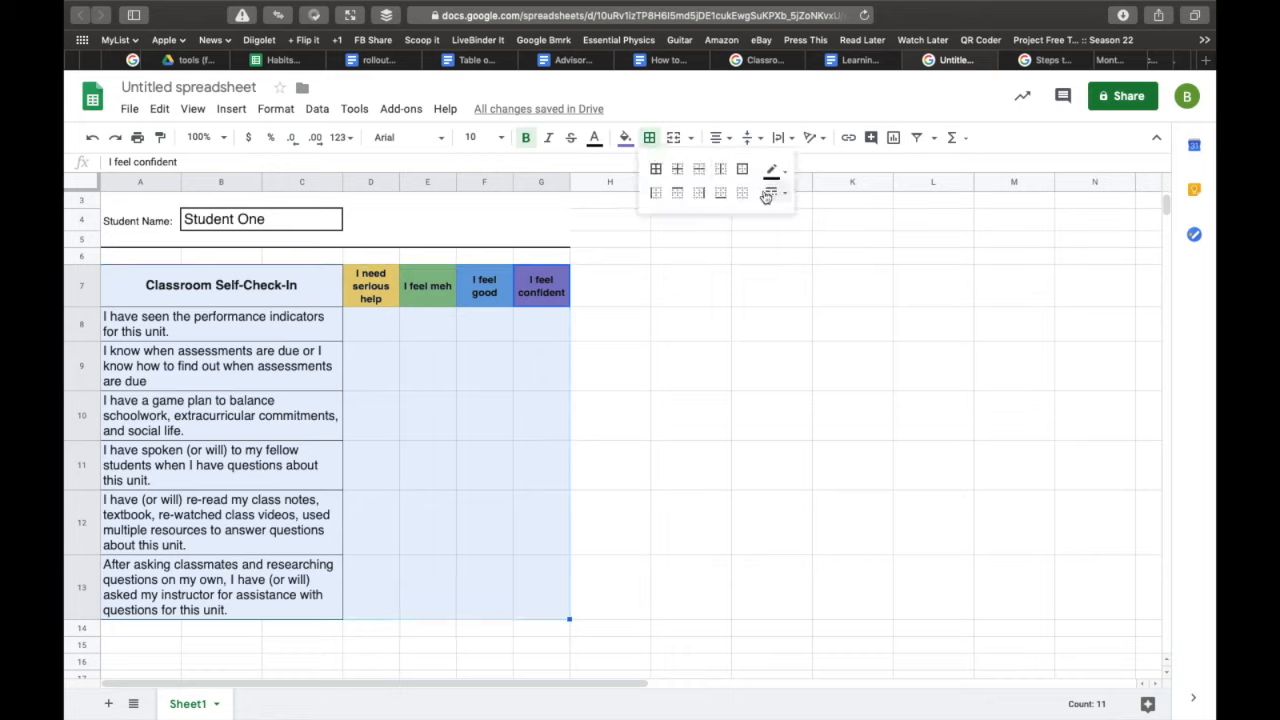
pyautogui.click(776, 199)
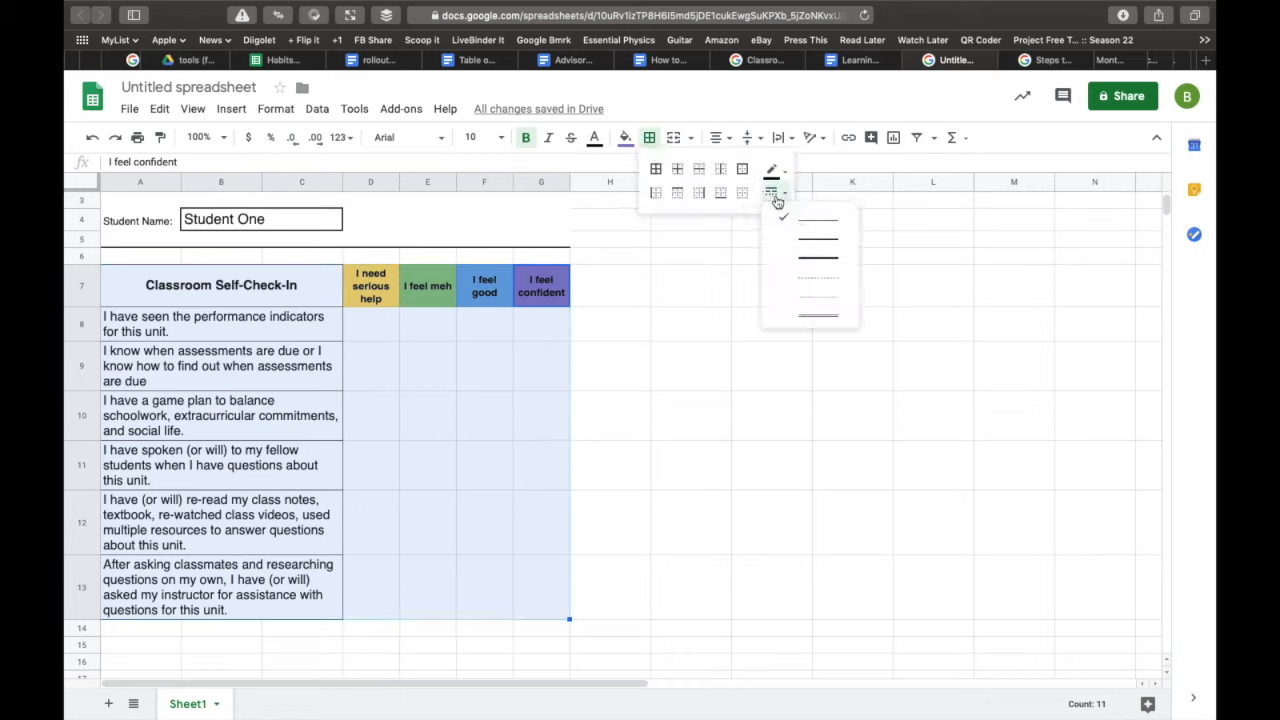
pyautogui.click(810, 245)
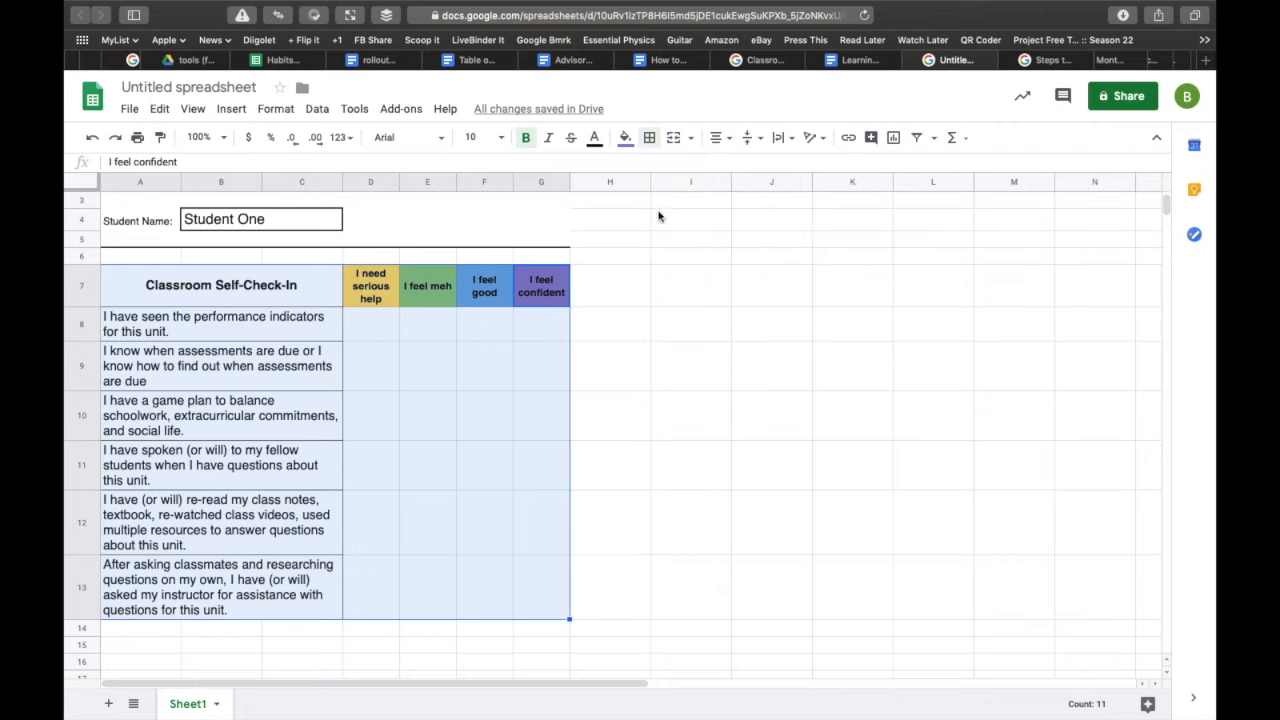
pyautogui.click(658, 140)
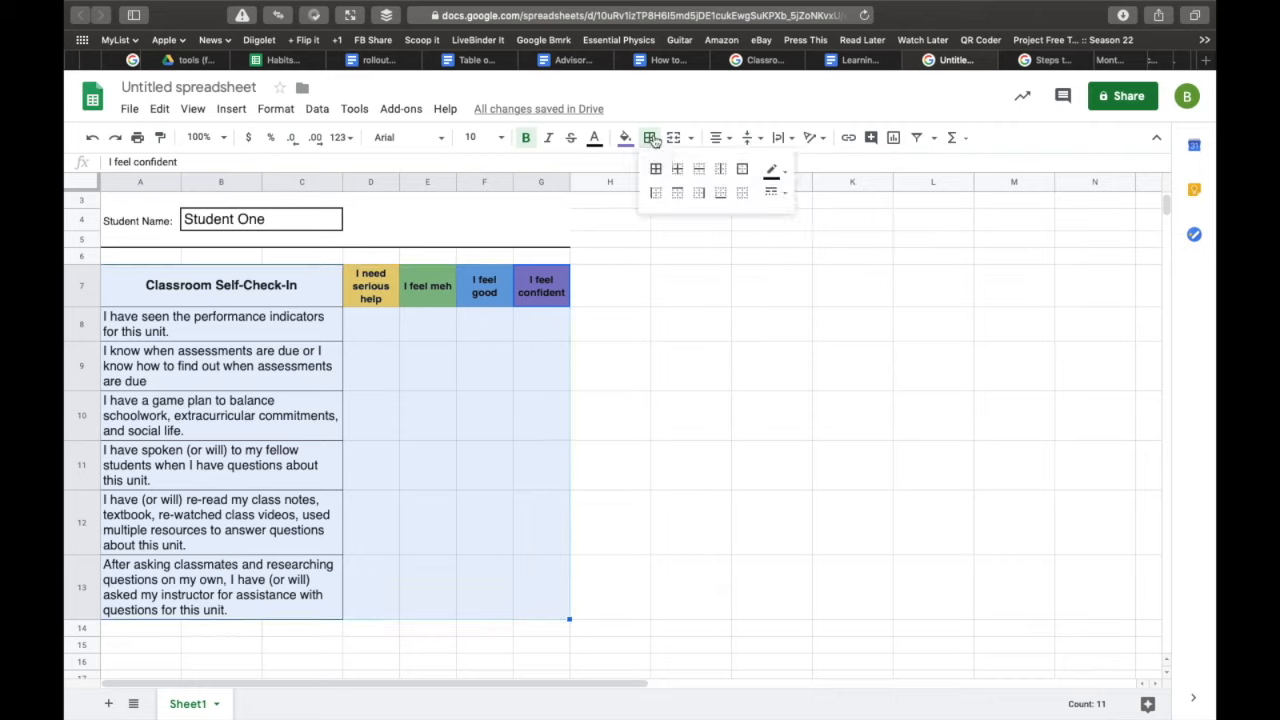
pyautogui.click(656, 170)
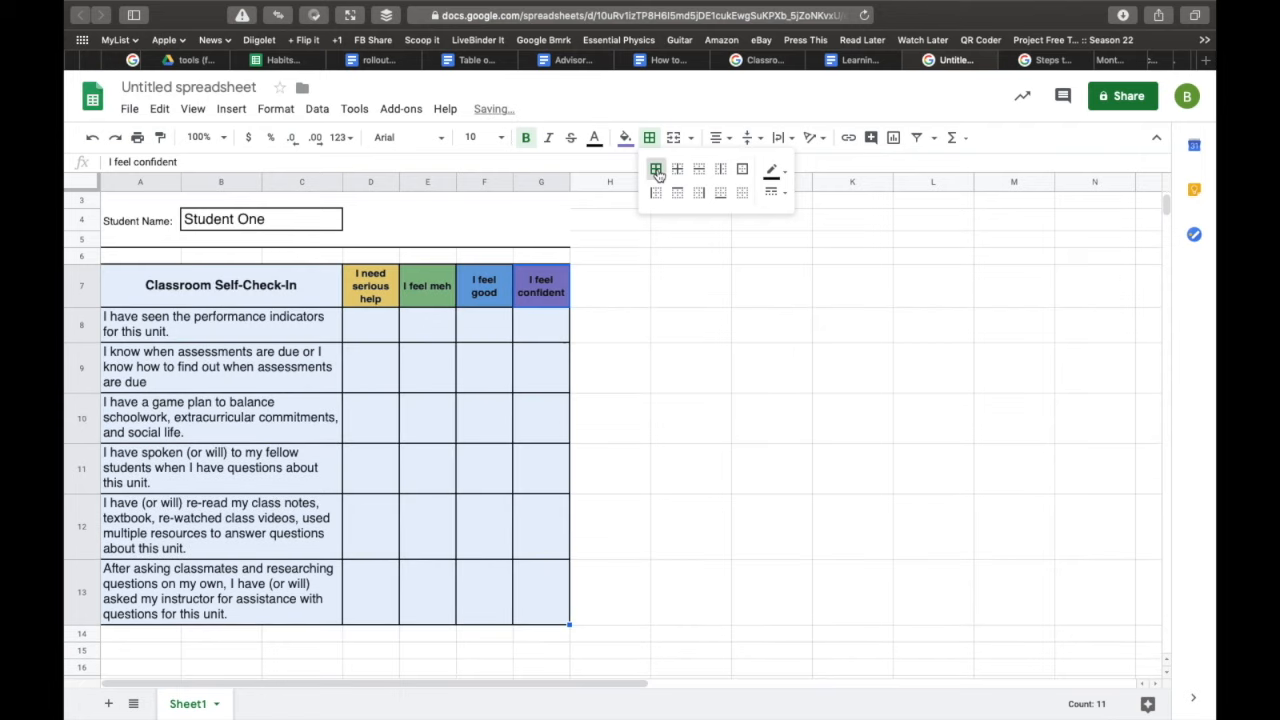
# Insert checkboxes in all the empty rating cells, D8:G13.
pyautogui.click(380, 327)
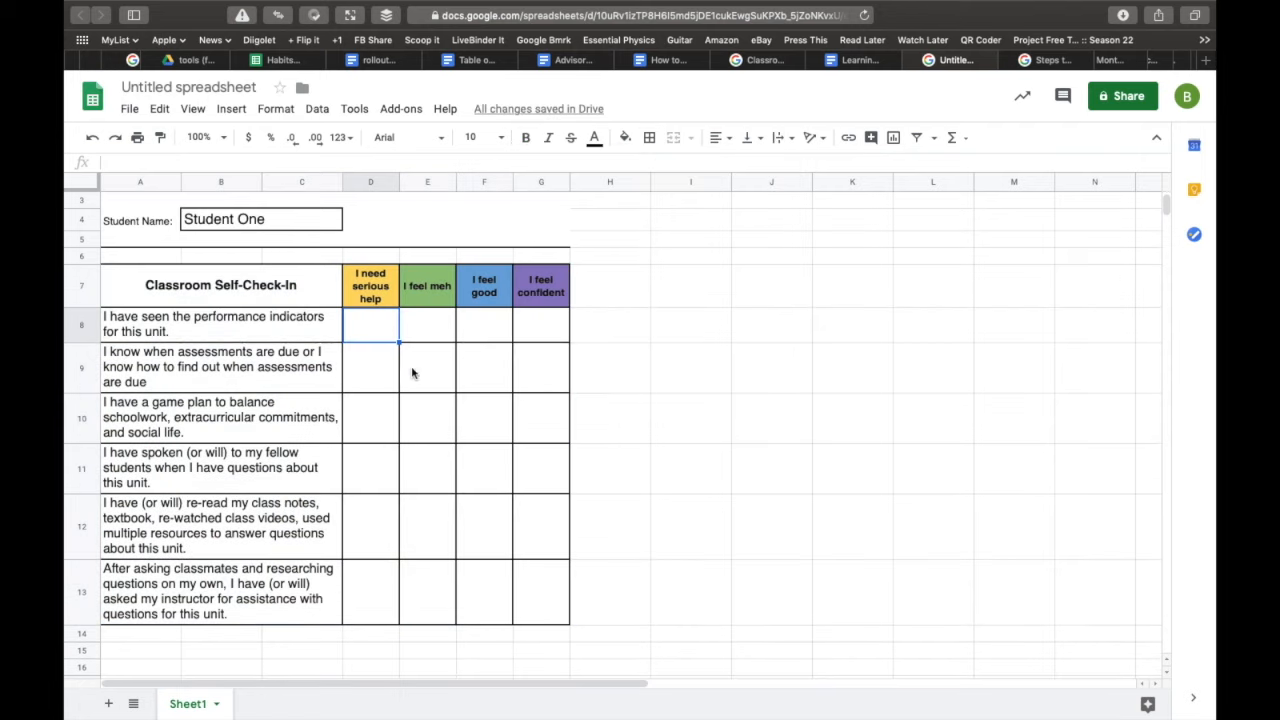
pyautogui.moveTo(375, 328); pyautogui.dragTo(532, 600)
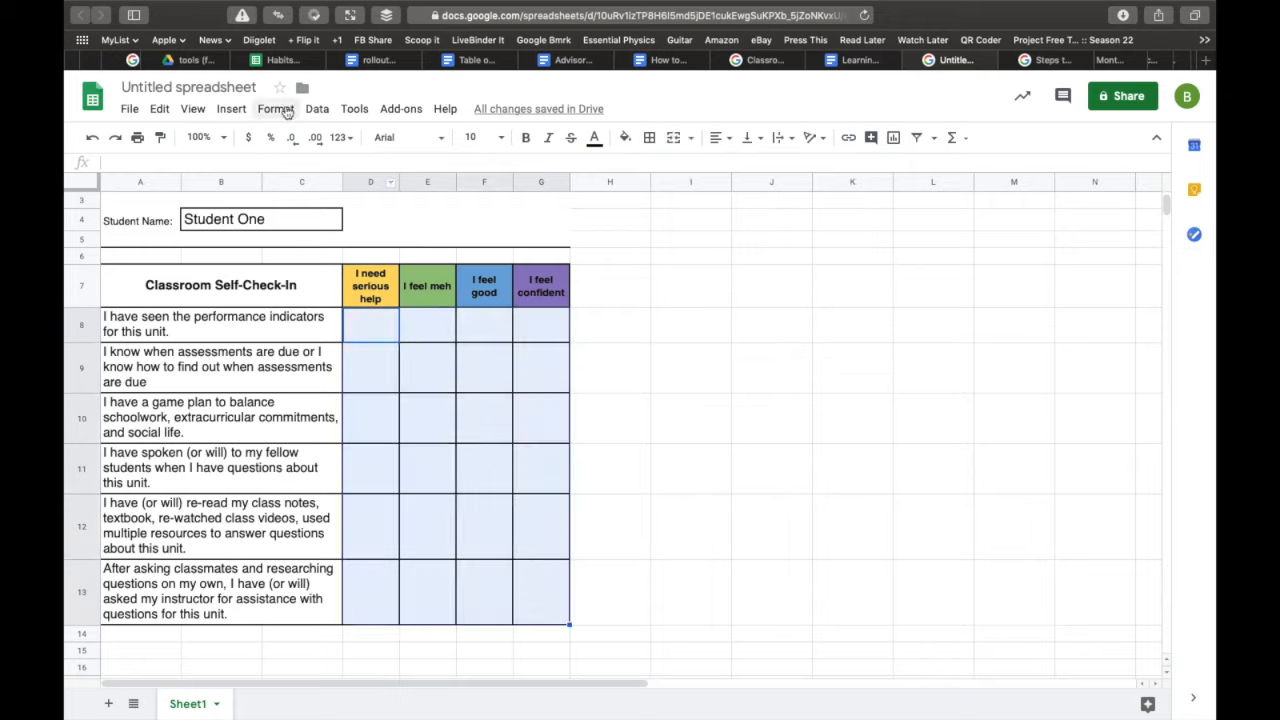
pyautogui.click(286, 112)
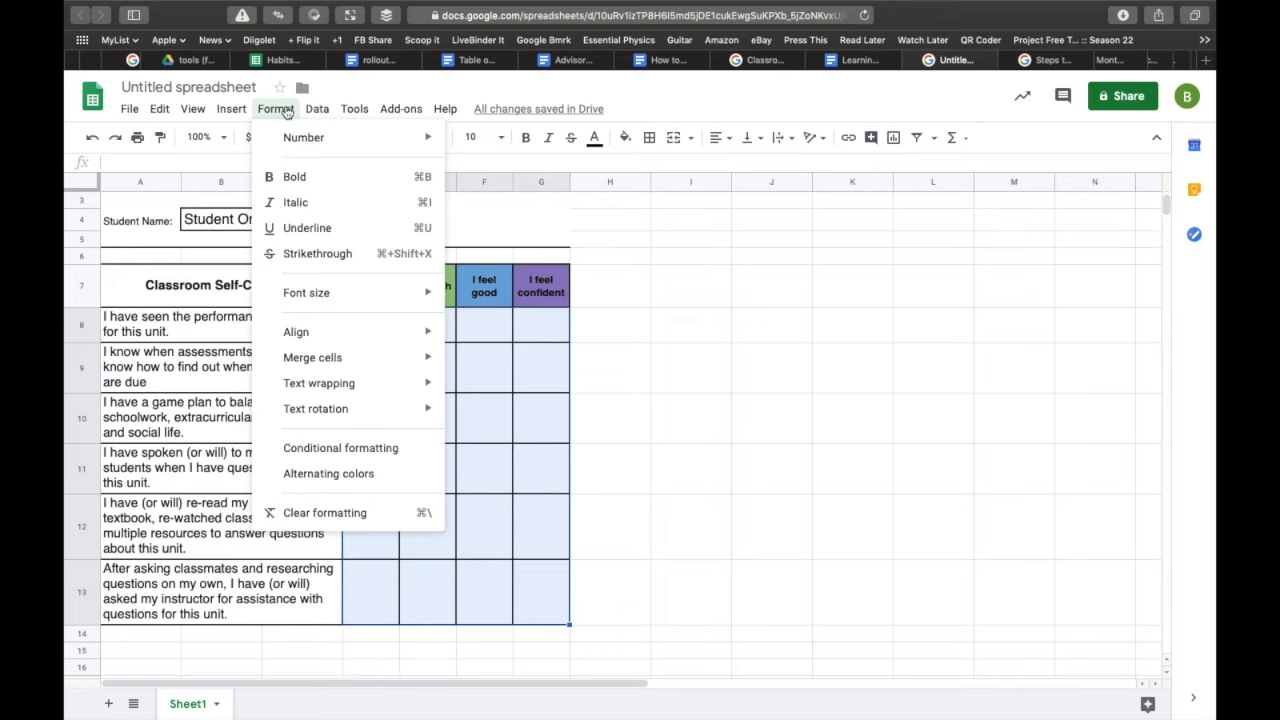
pyautogui.moveTo(233, 112)
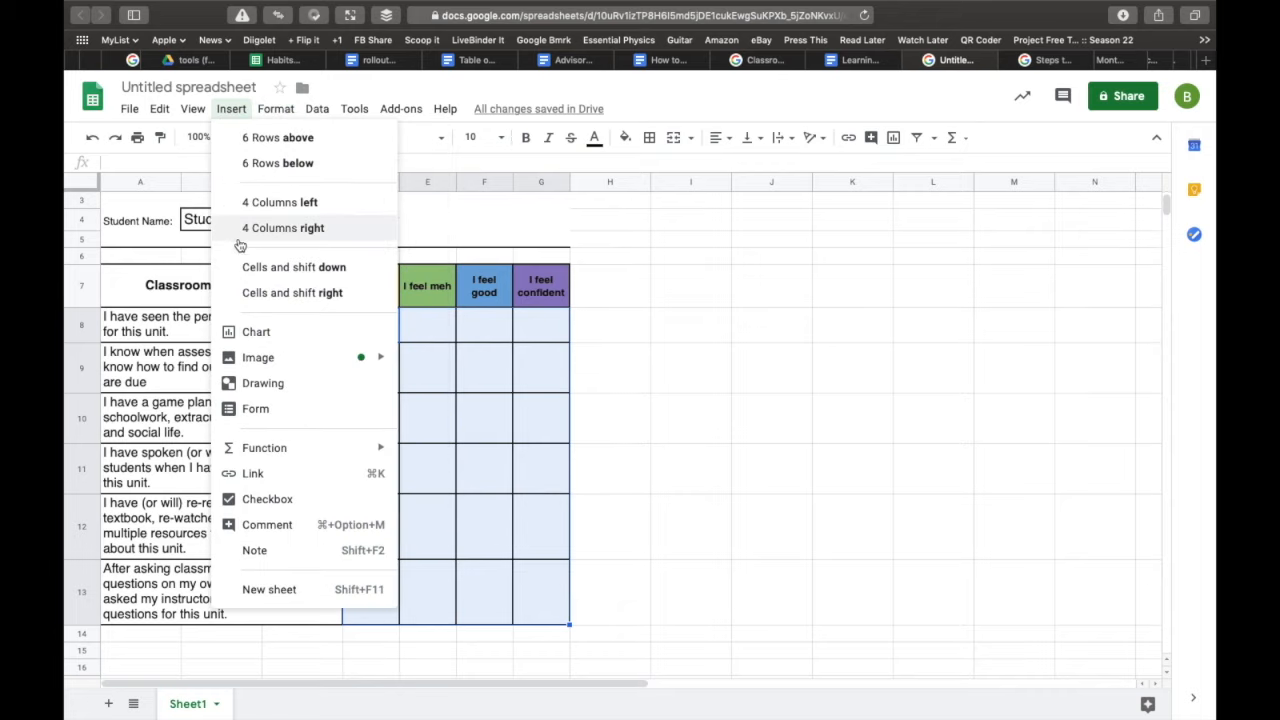
pyautogui.click(258, 500)
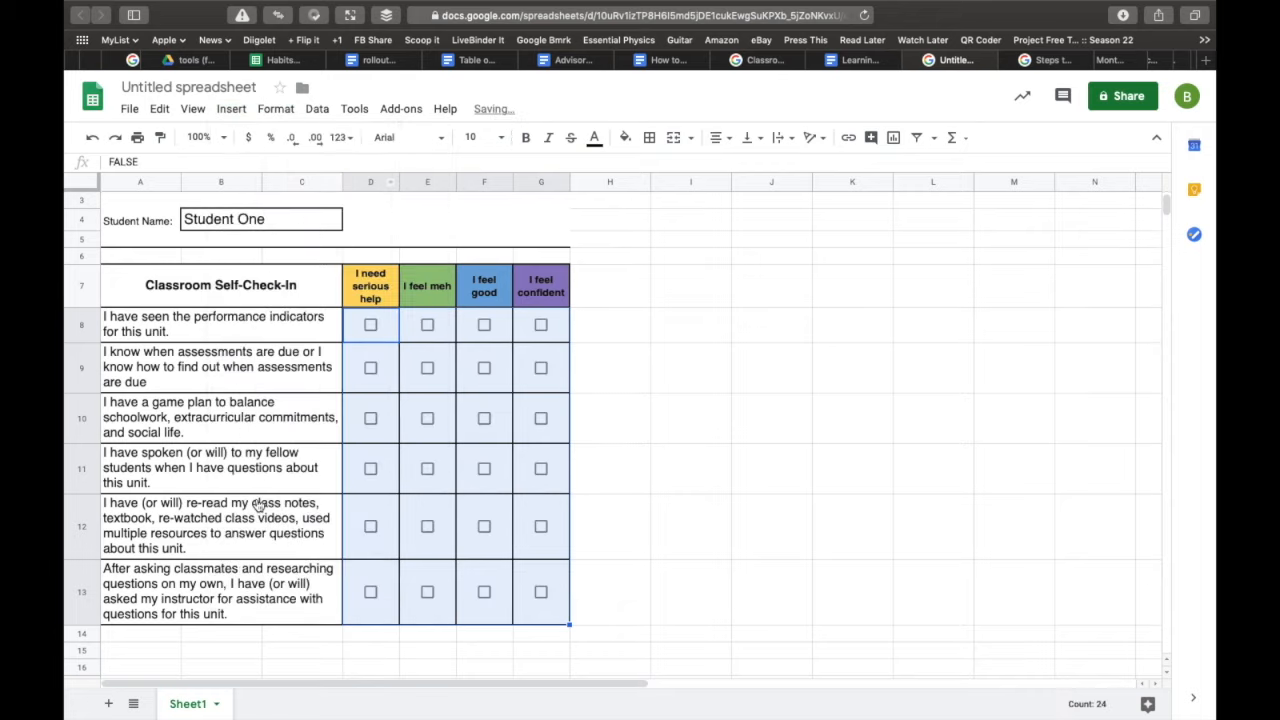
pyautogui.click(509, 335)
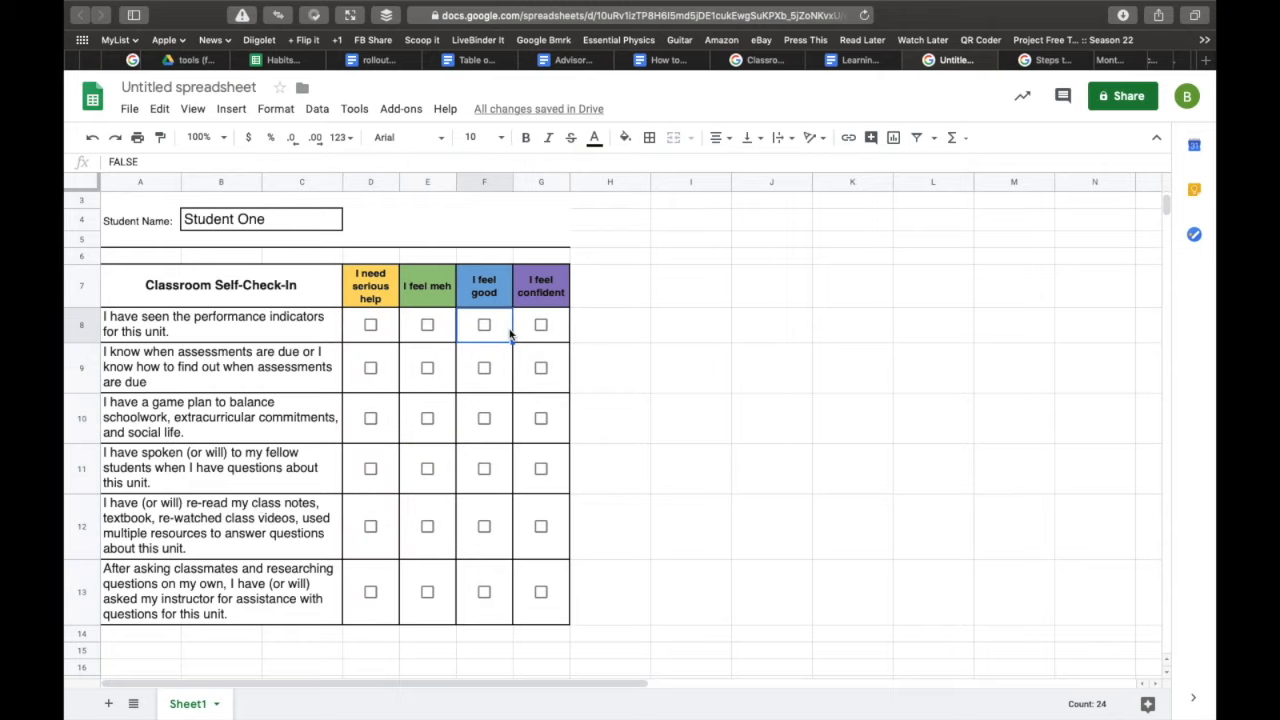
# Test the checkbox in cell F8 by ticking and clearing it.
pyautogui.click(485, 327)
pyautogui.click(485, 326)
# Delete the empty row 6 directly above the check-in table's heading row.
pyautogui.scroll(2, 92, 262)
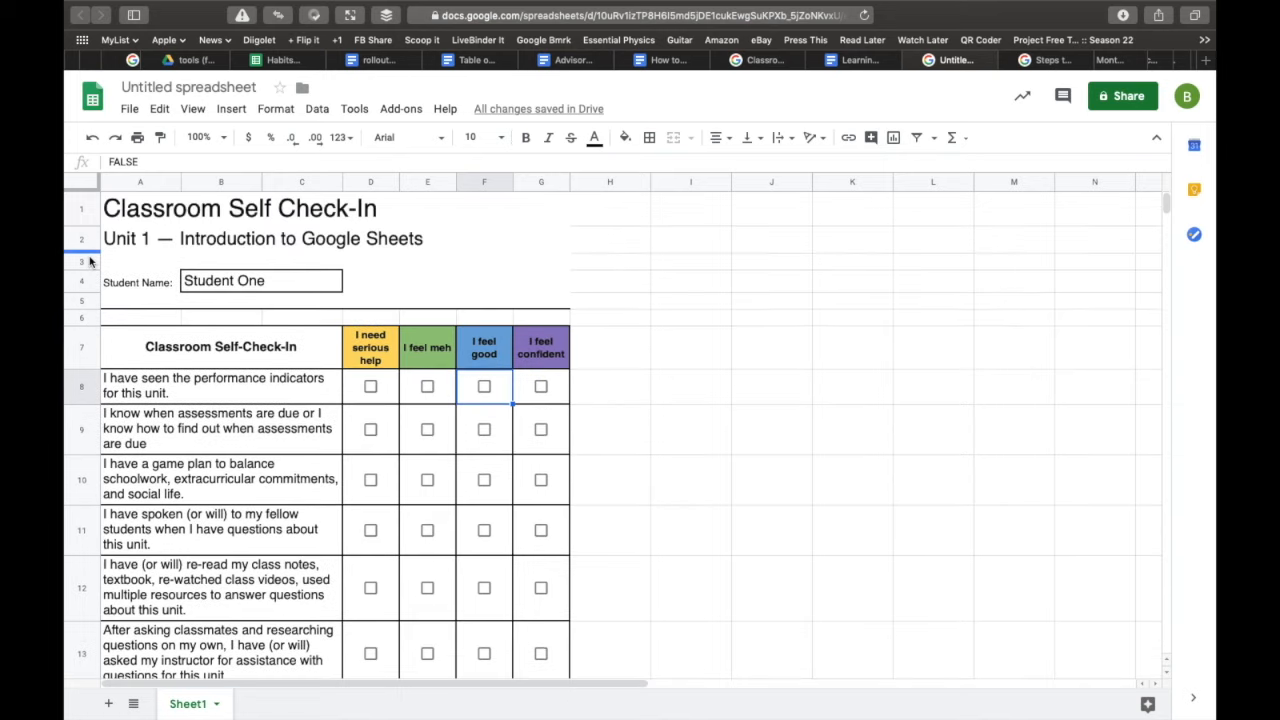
pyautogui.click(84, 261)
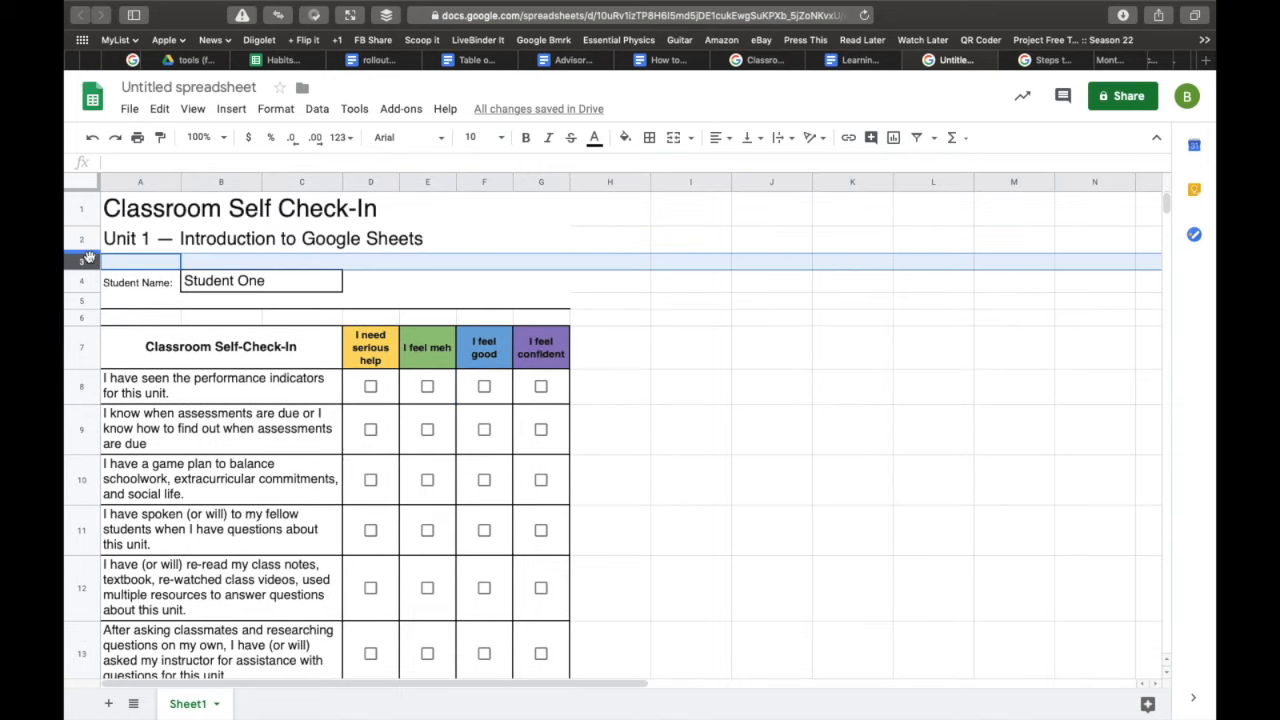
pyautogui.click(82, 318)
pyautogui.rightClick(80, 316)
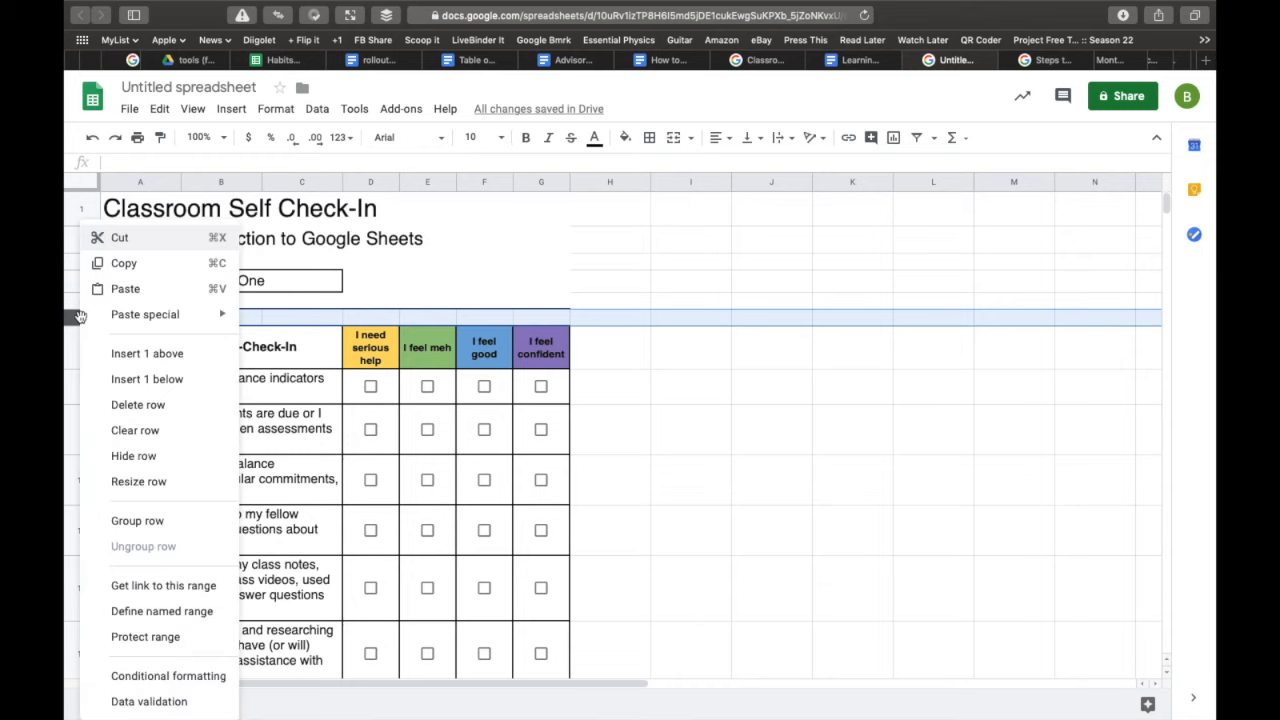
pyautogui.click(125, 405)
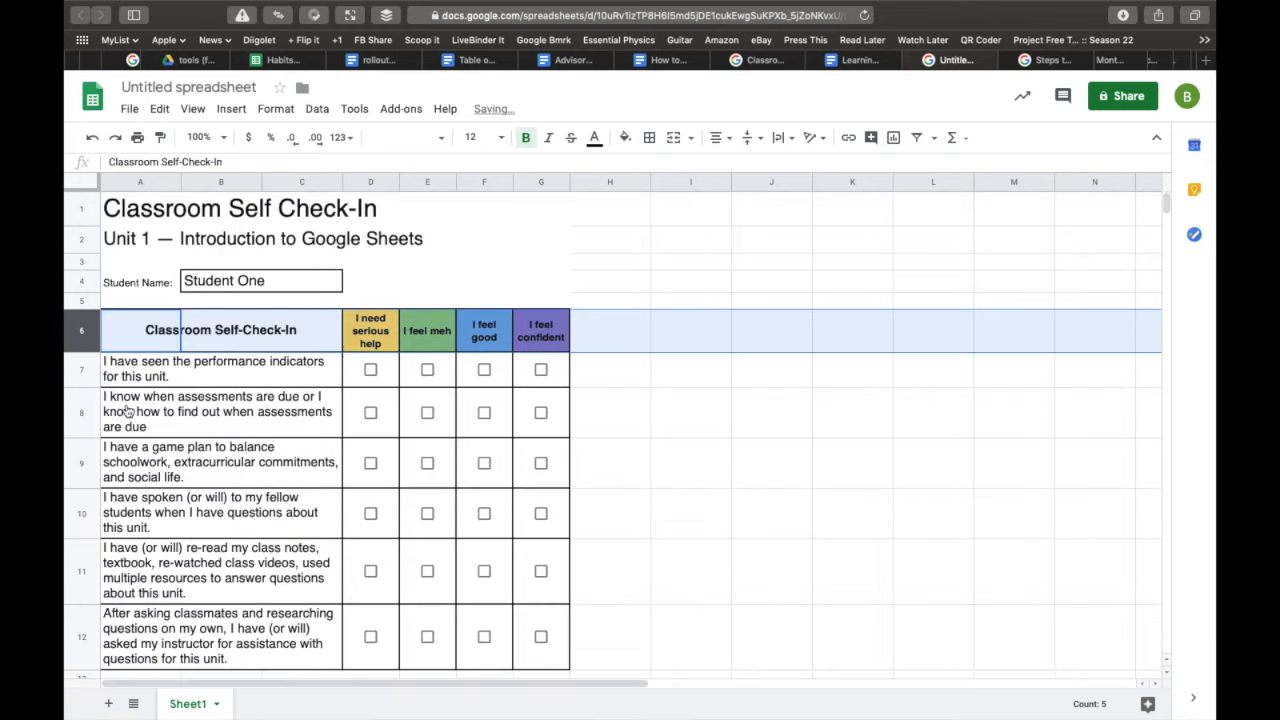
# Delete the unused columns H to Z beside the check-in table.
pyautogui.click(604, 181)
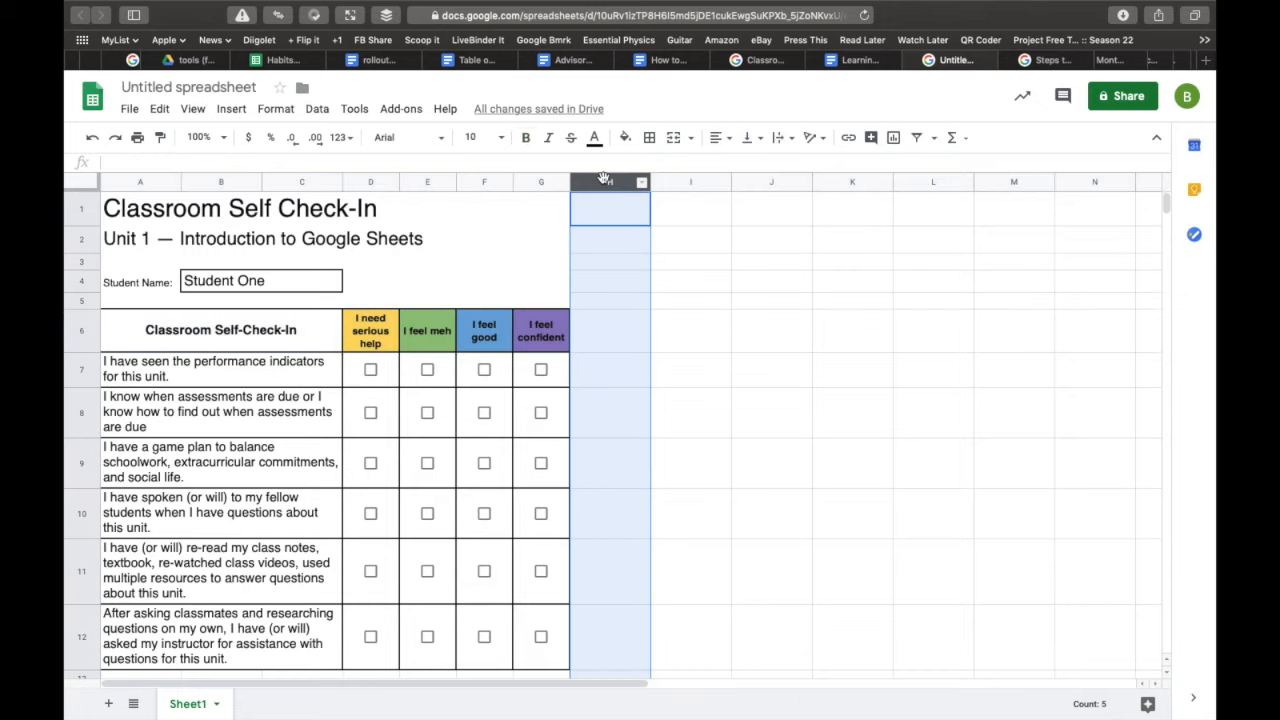
pyautogui.press('super+shift+Right')
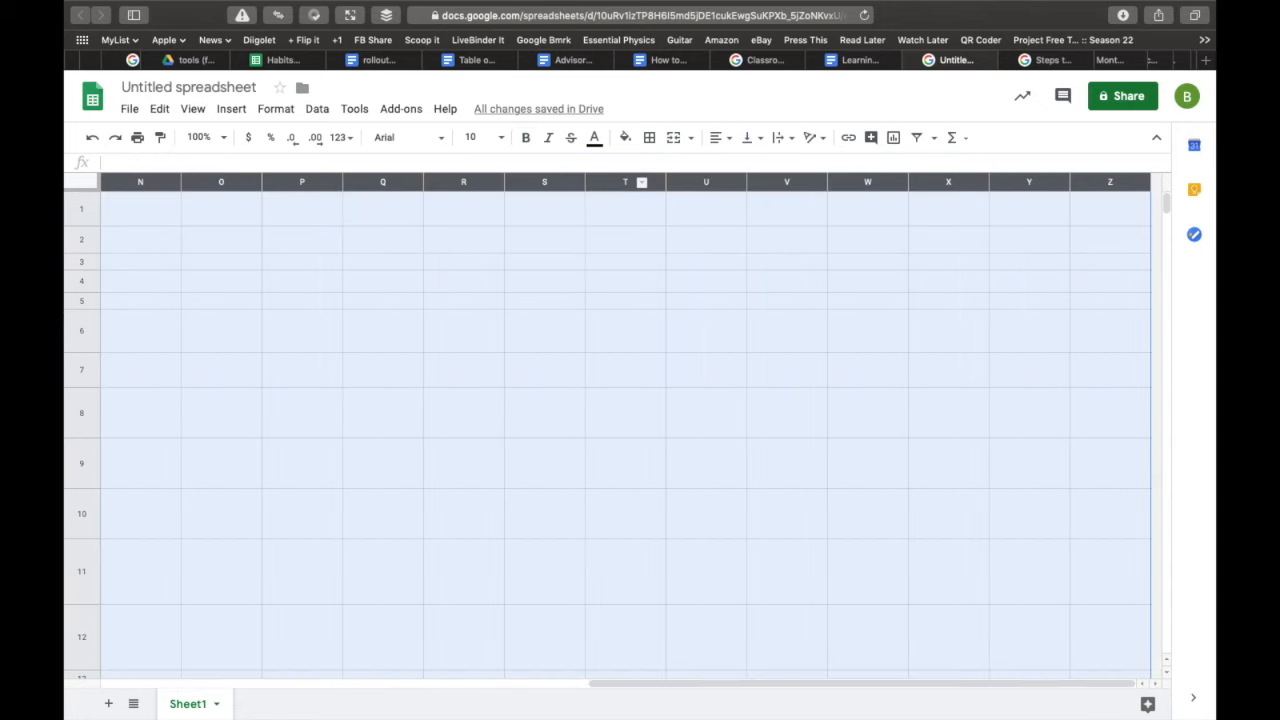
pyautogui.rightClick(552, 184)
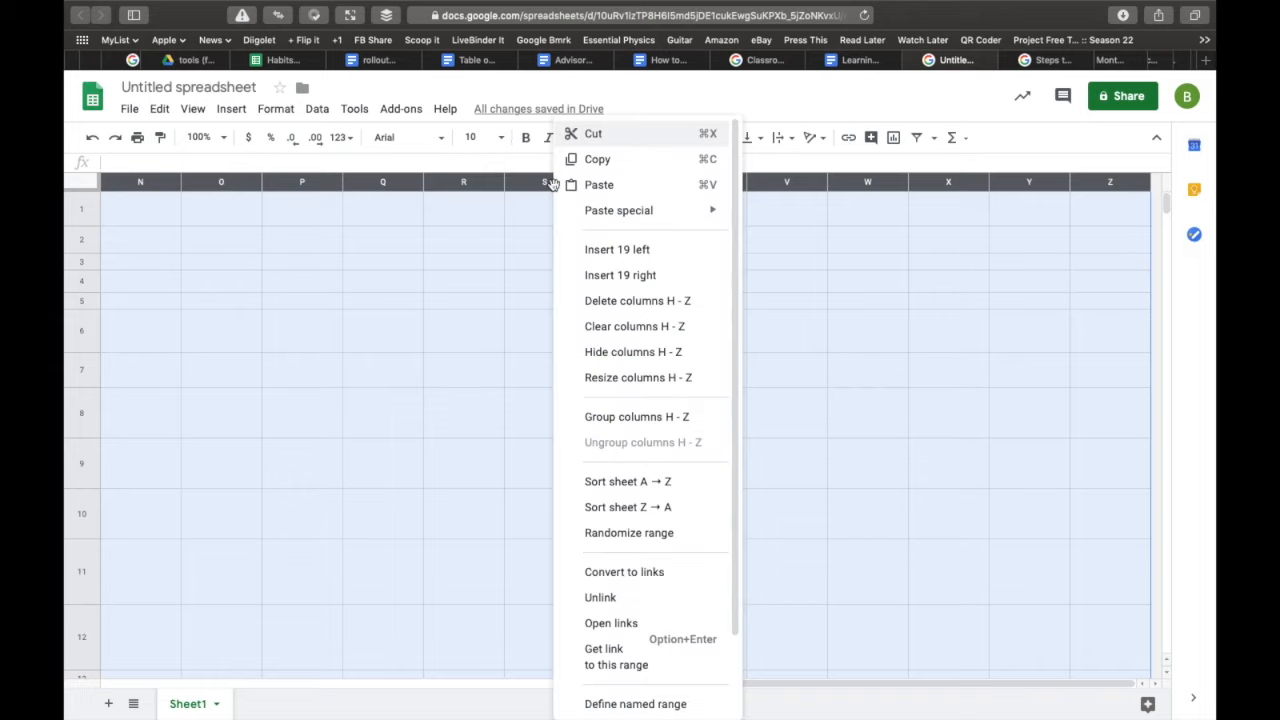
pyautogui.click(604, 303)
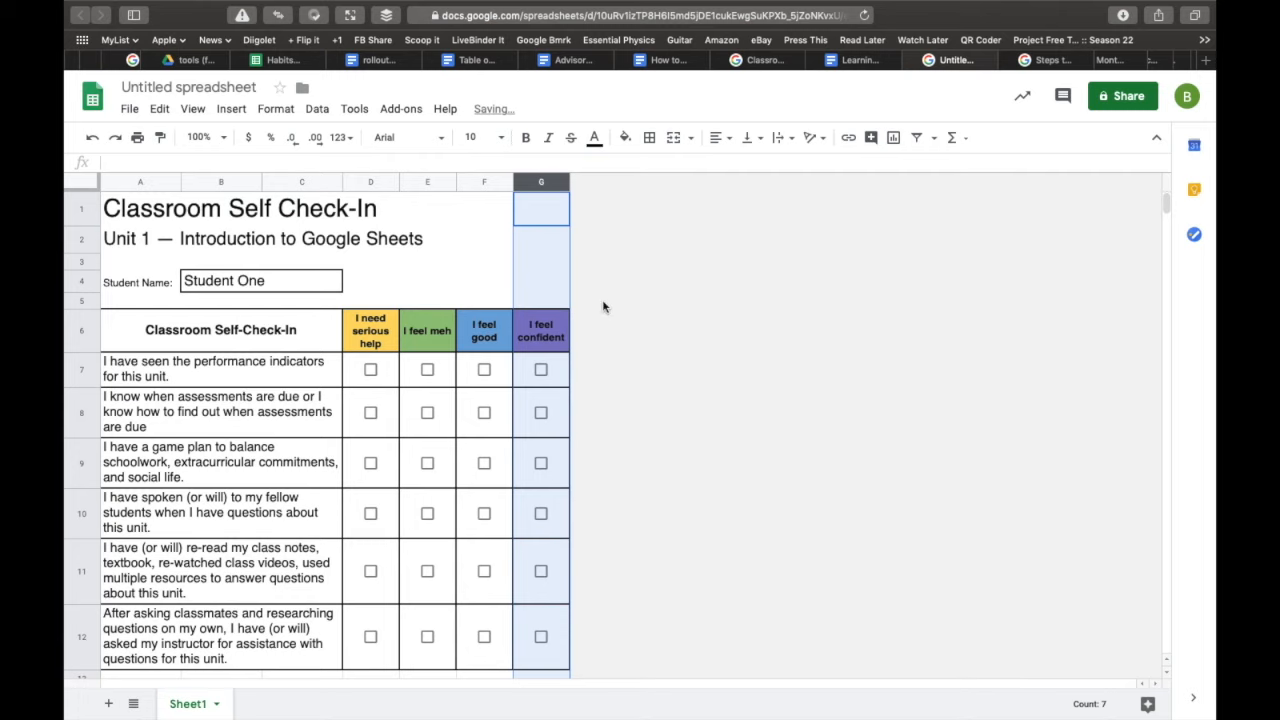
# Delete the empty rows 13 to 999 below the check-in table.
pyautogui.scroll(-3, 276, 483)
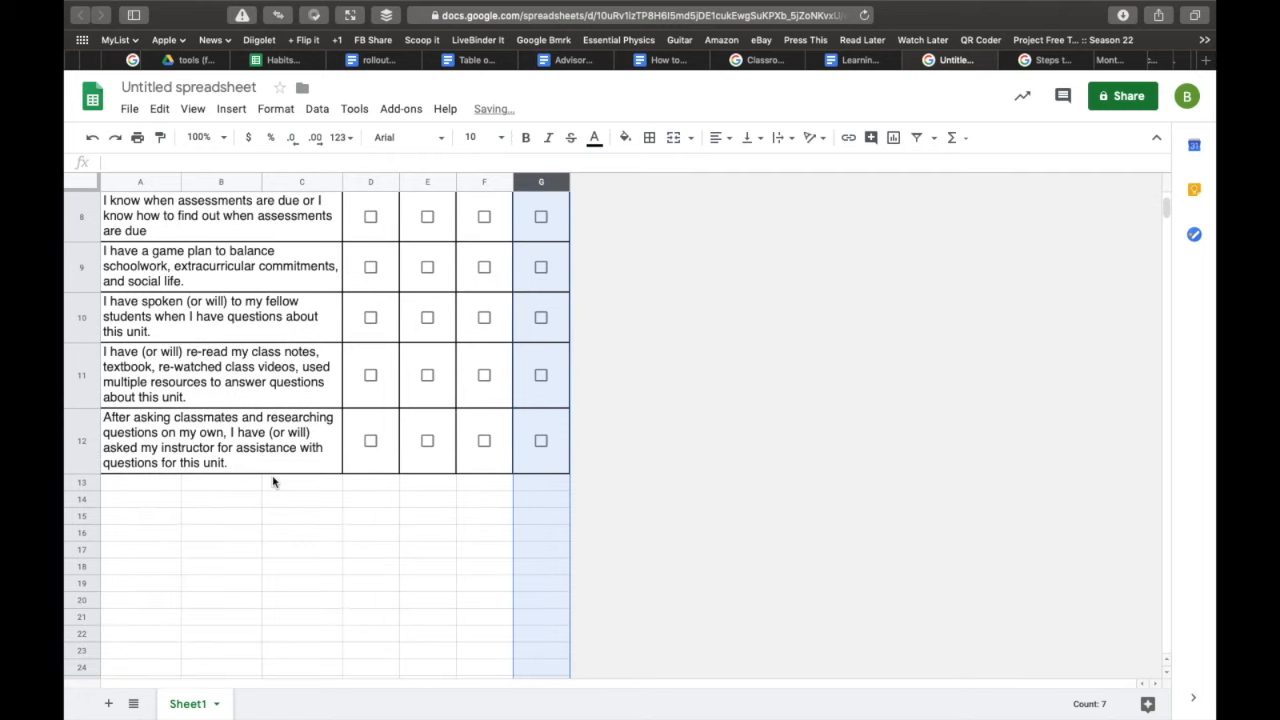
pyautogui.click(78, 483)
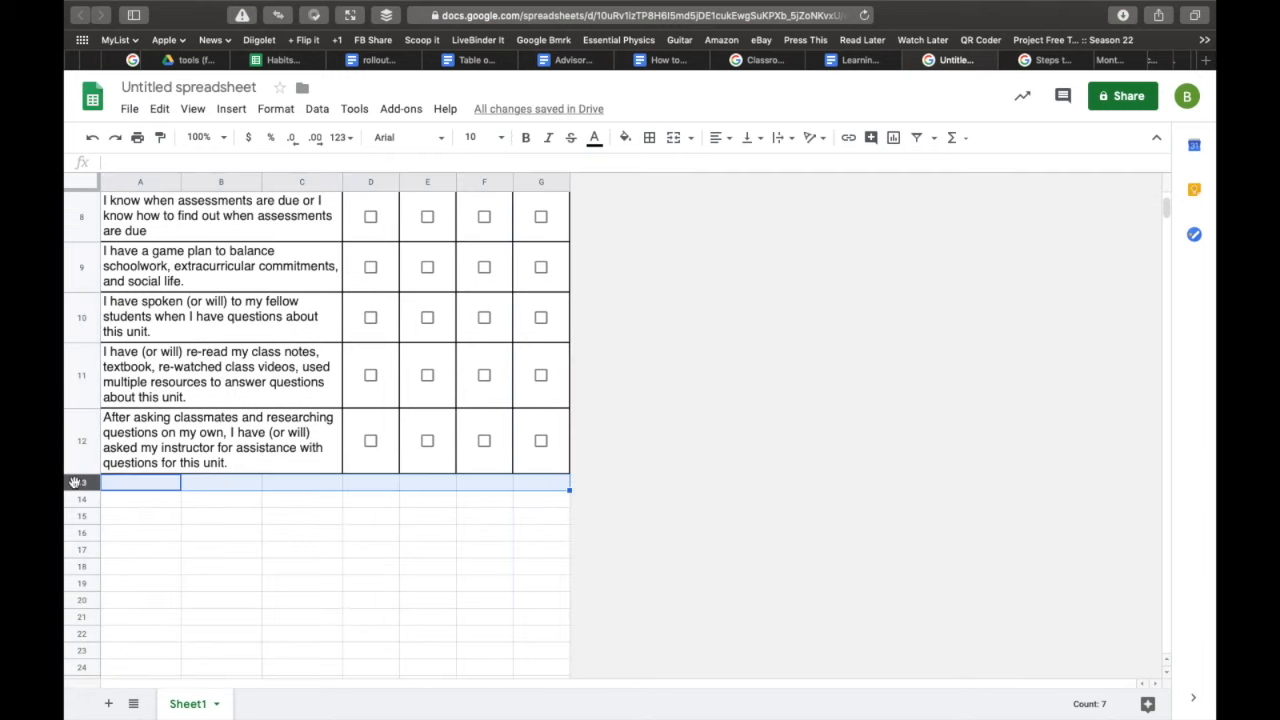
pyautogui.hotkey('ctrl', 'shift', 'Down')
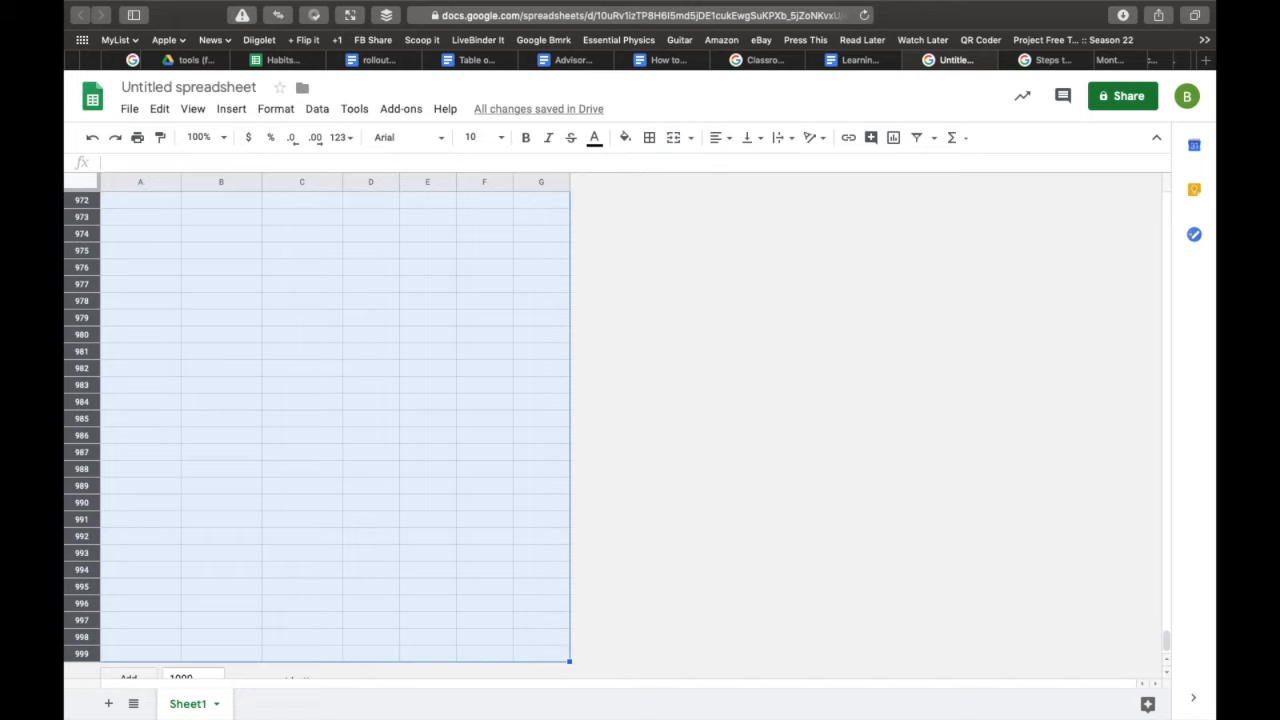
pyautogui.rightClick(79, 469)
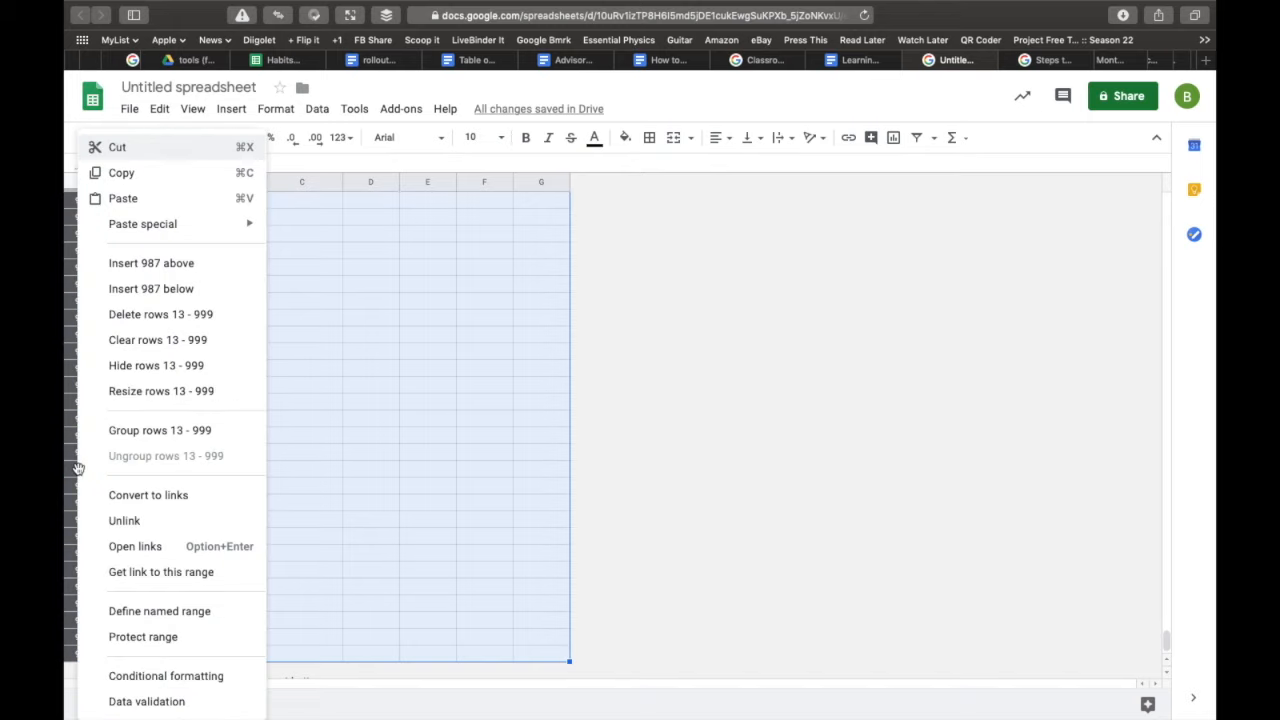
pyautogui.click(175, 322)
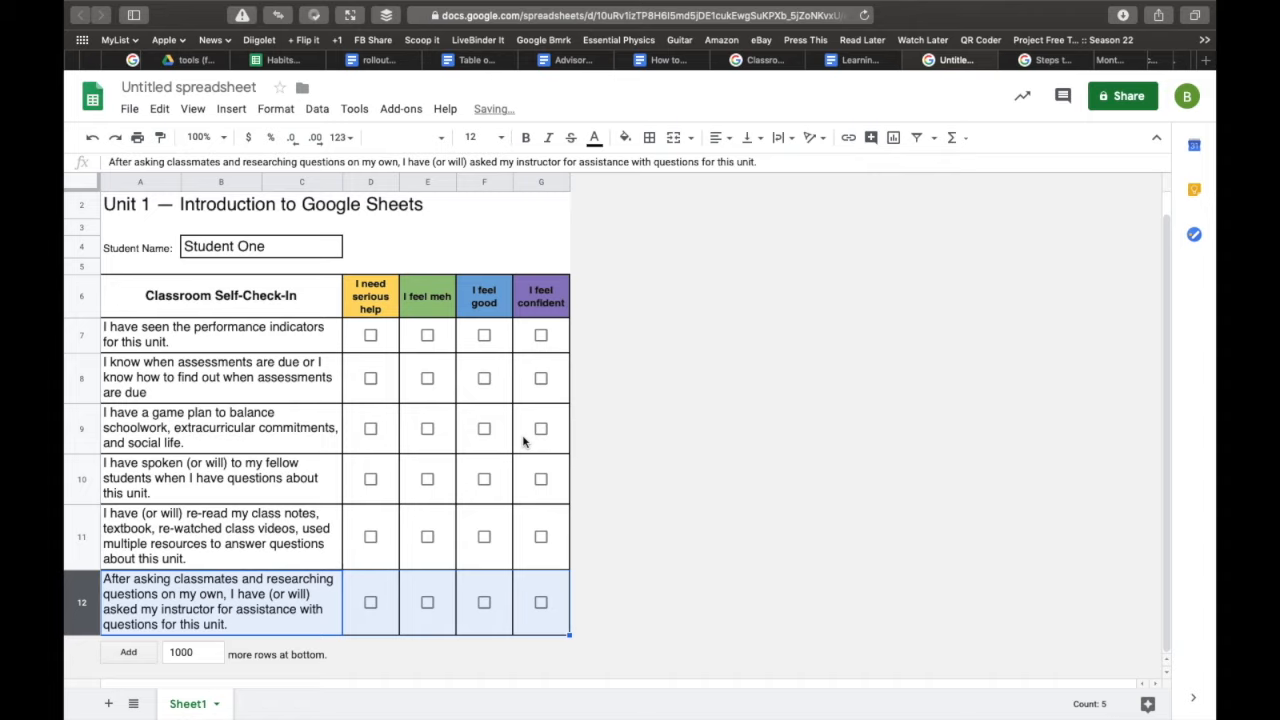
# Start a conditional formatting rule and set its range to the statement and checkbox cells, A7:G12.
pyautogui.click(560, 349)
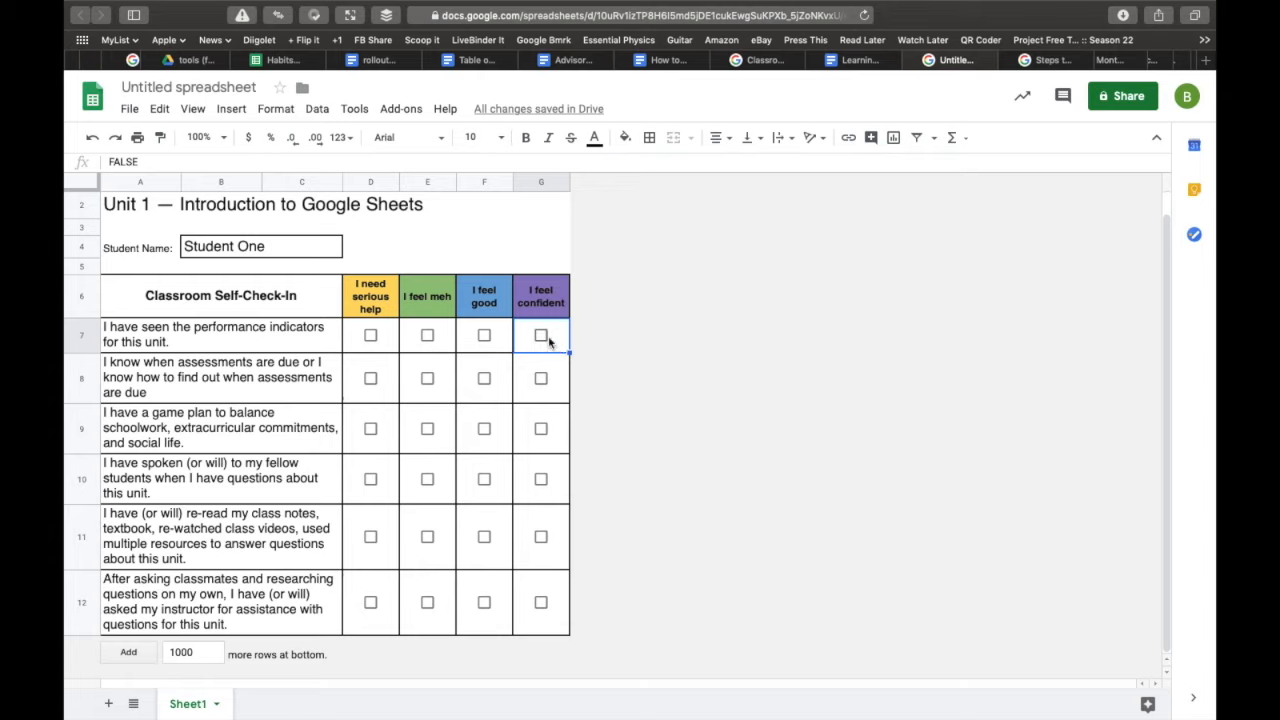
pyautogui.click(277, 110)
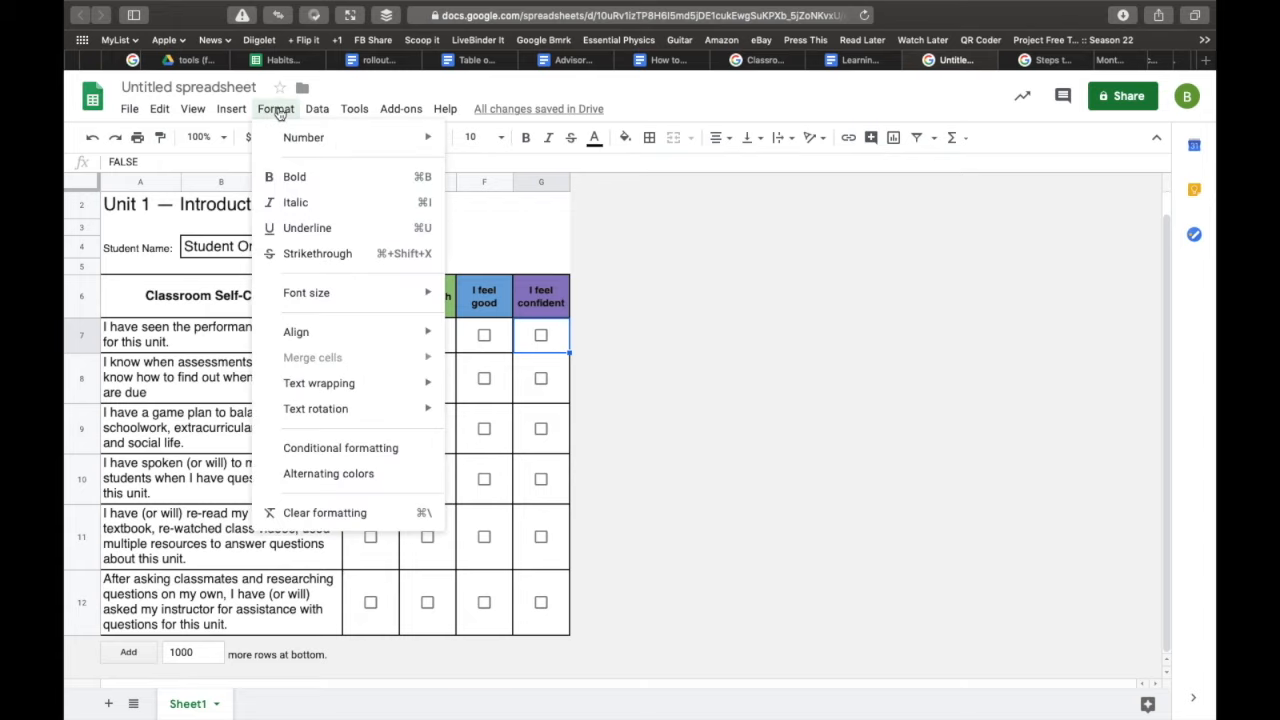
pyautogui.click(331, 456)
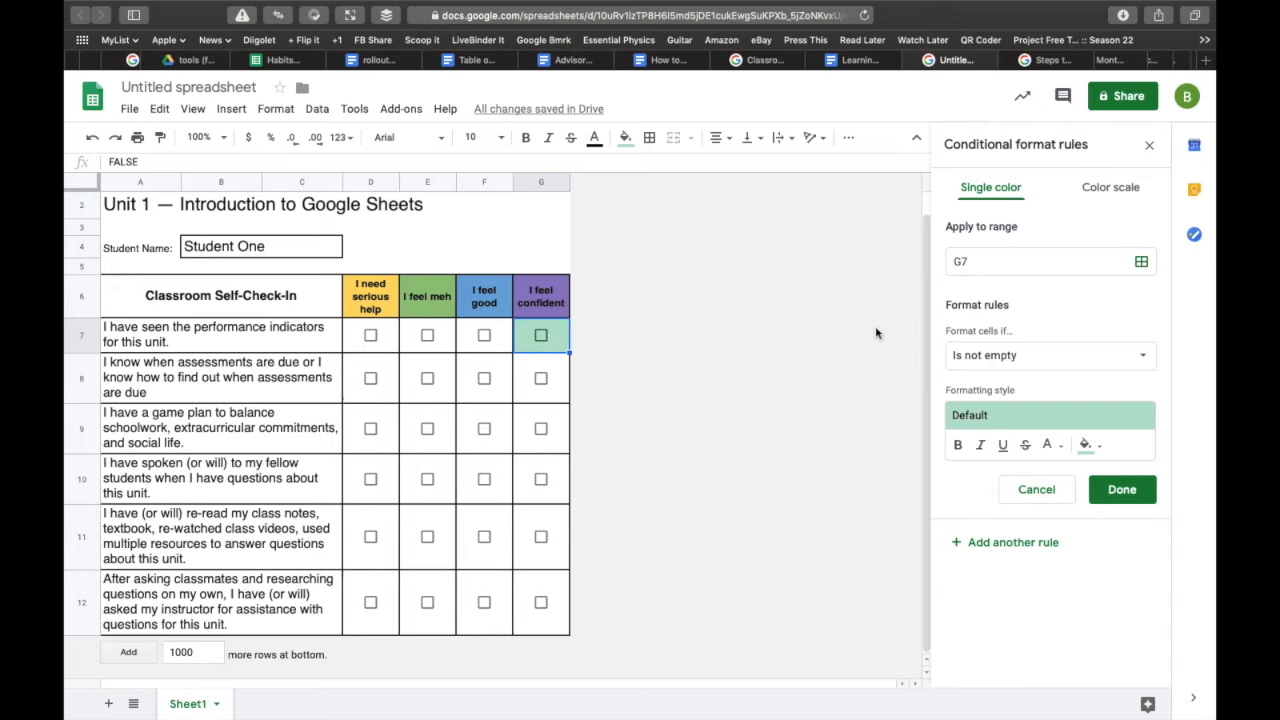
pyautogui.click(1142, 263)
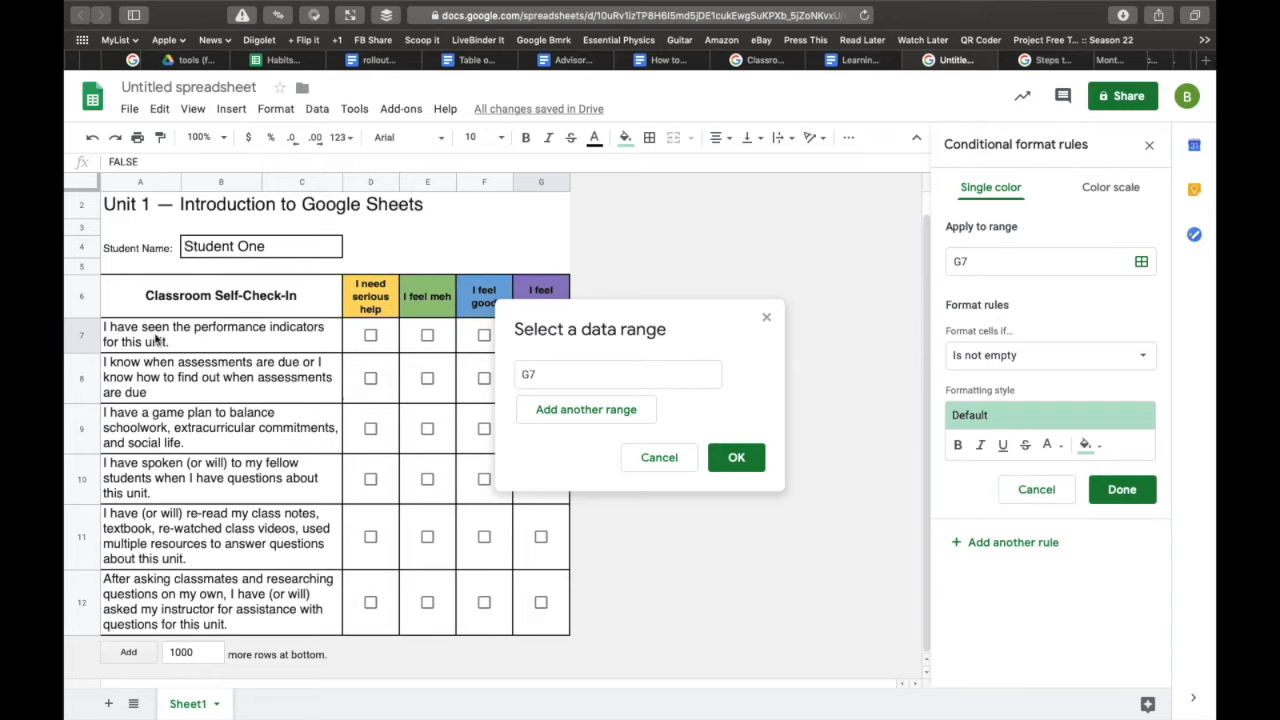
pyautogui.moveTo(140, 340); pyautogui.dragTo(530, 594)
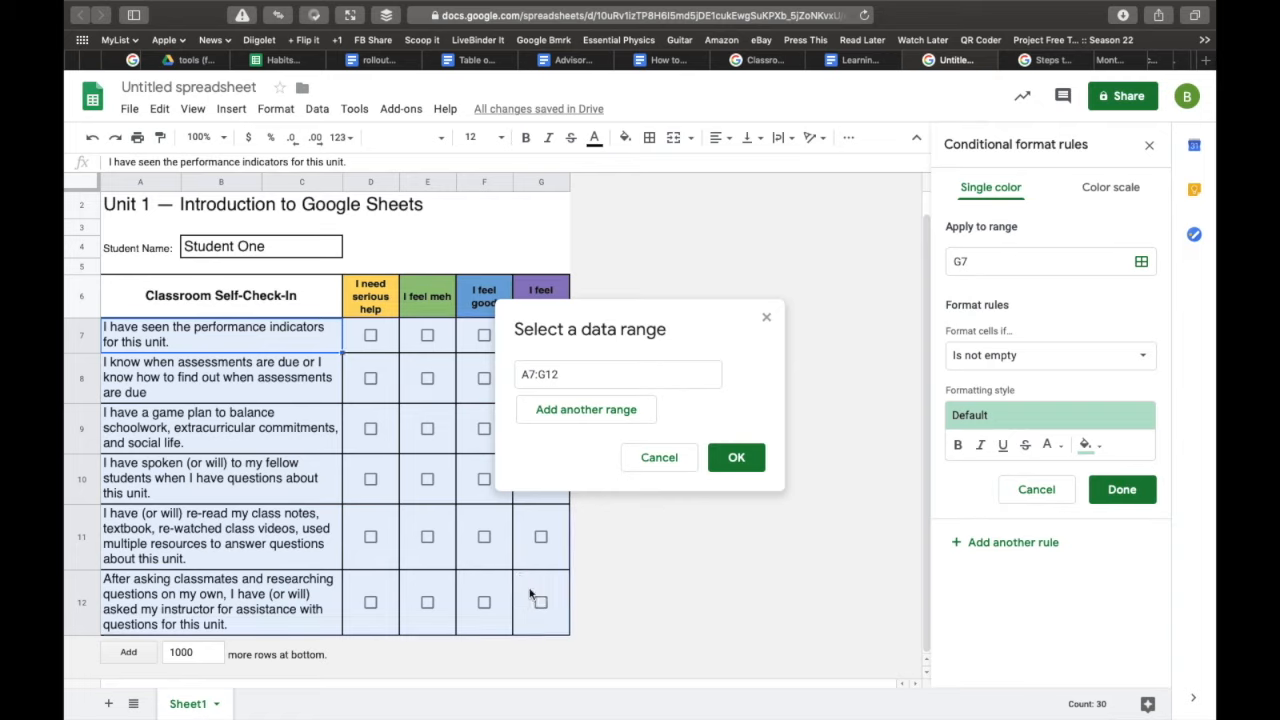
pyautogui.click(737, 458)
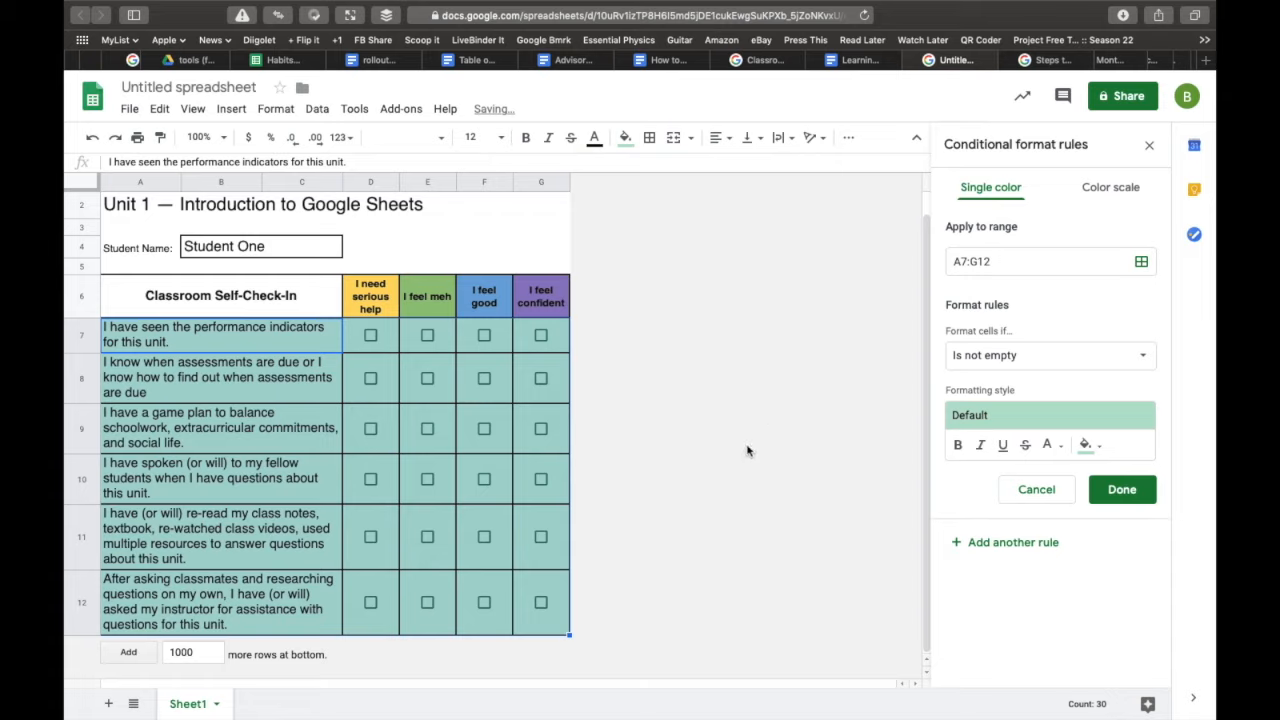
# Set the rule's condition to a custom formula and enter =$g7.
pyautogui.click(1011, 360)
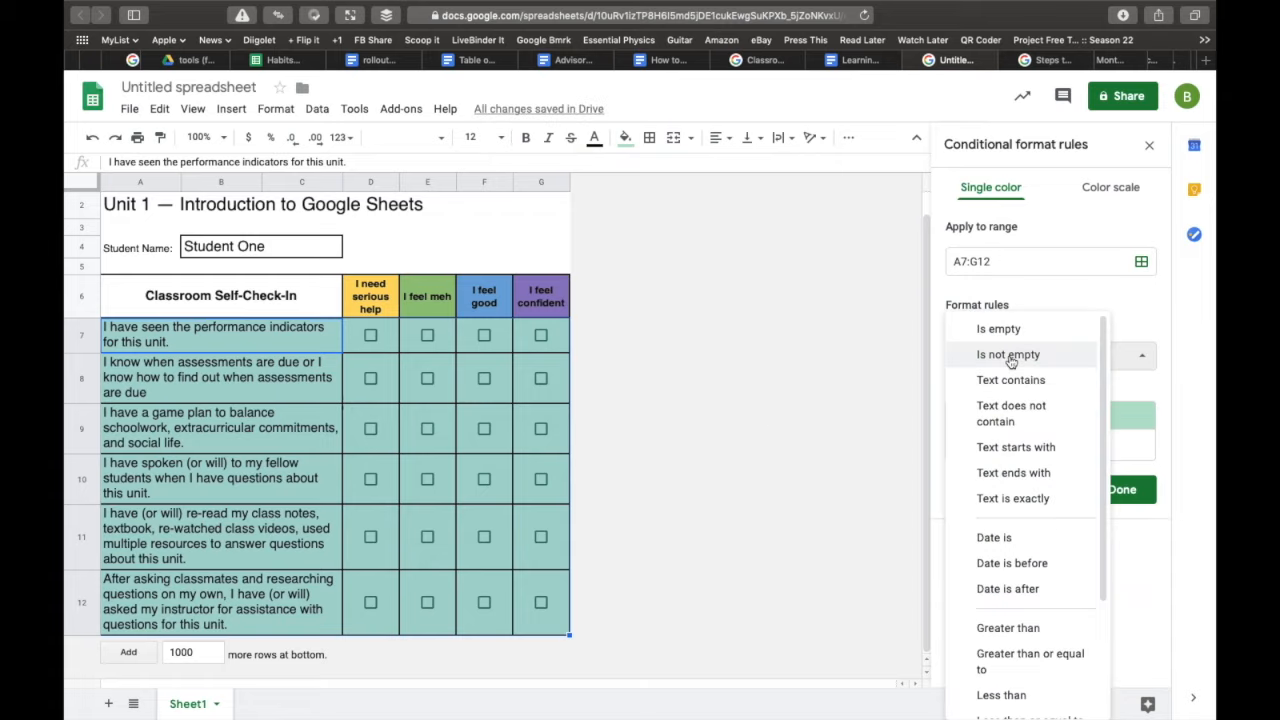
pyautogui.scroll(-3, 1010, 360)
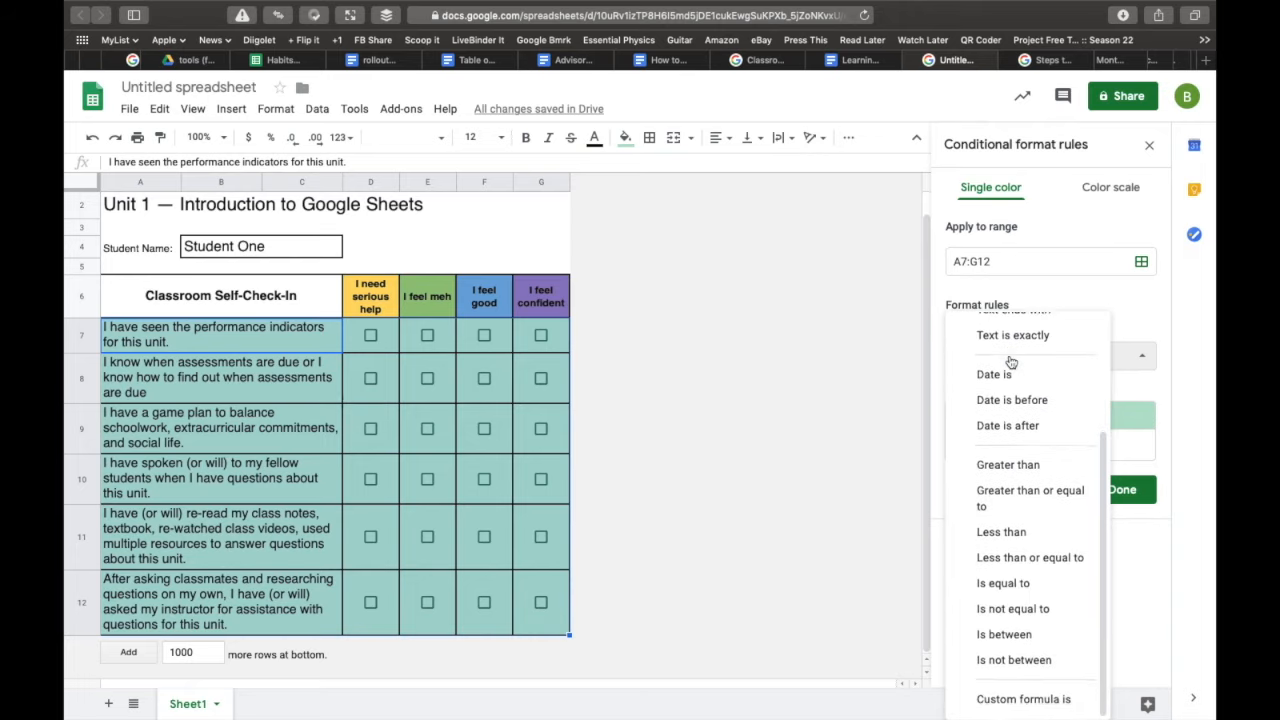
pyautogui.click(1023, 701)
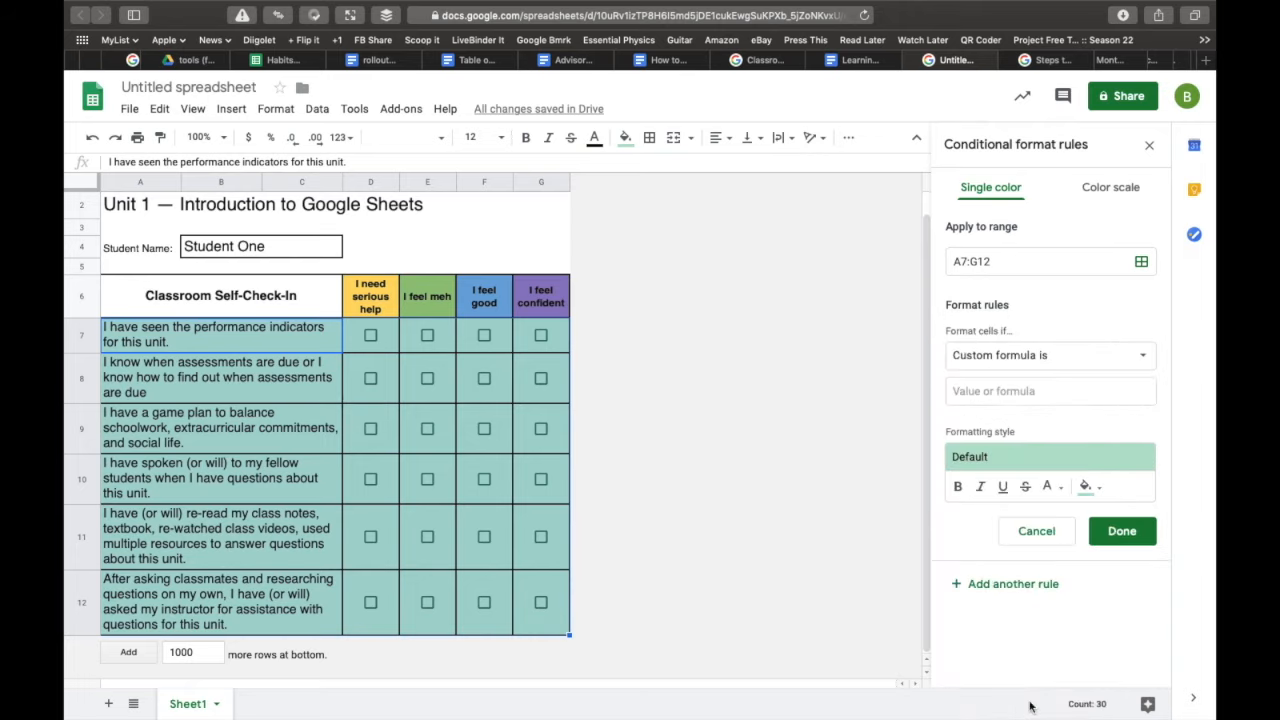
pyautogui.click(1012, 398)
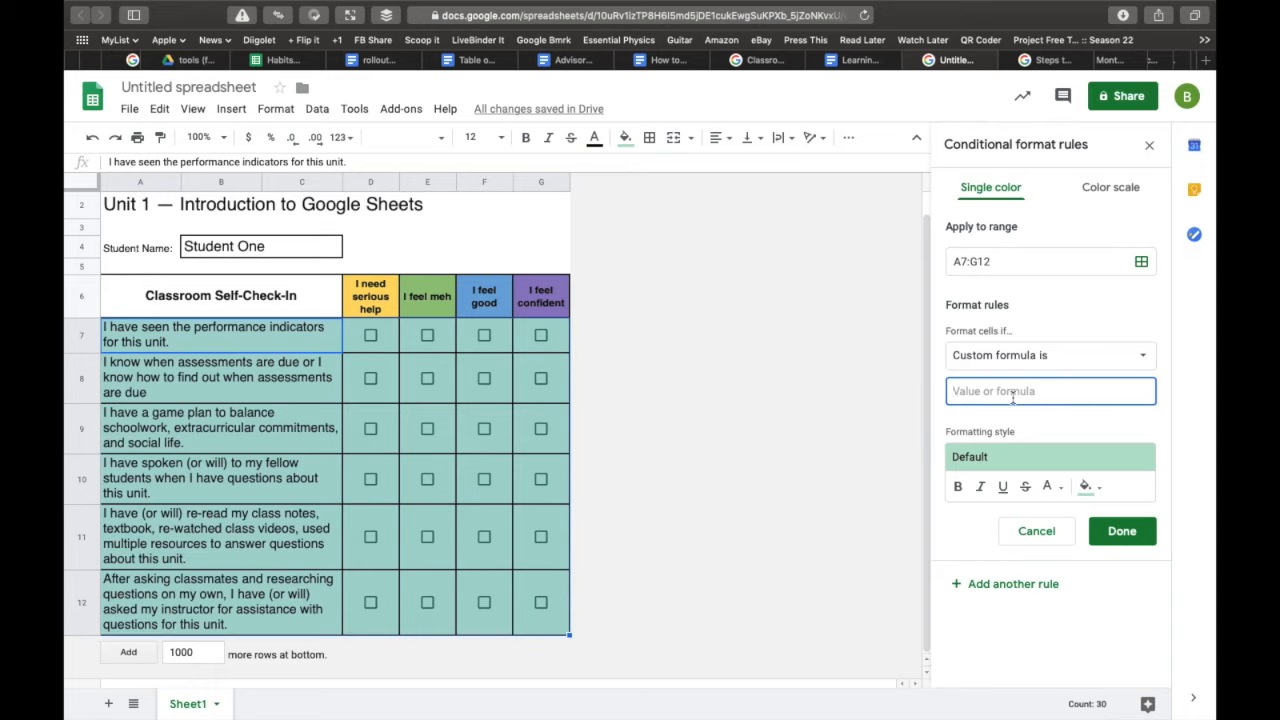
pyautogui.write('=$')
pyautogui.write('g7')
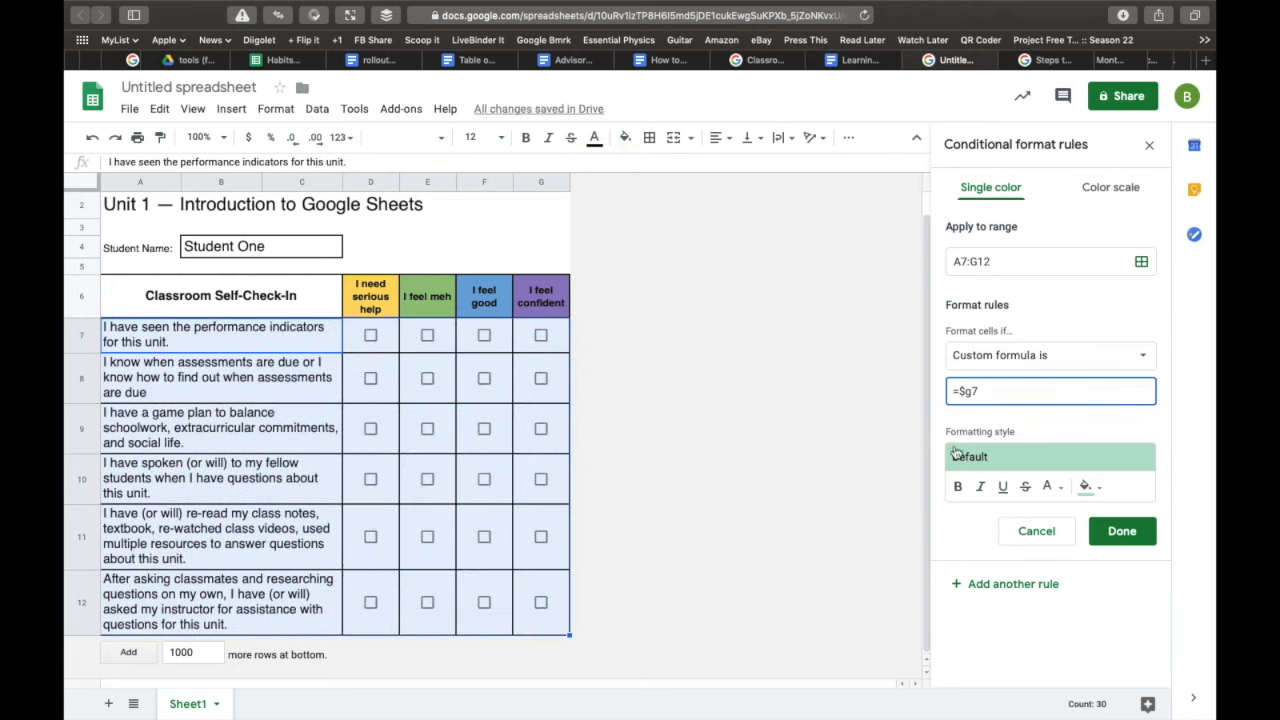
# Give the rule a medium purple fill matching the "I feel confident" heading and save it.
pyautogui.click(1088, 487)
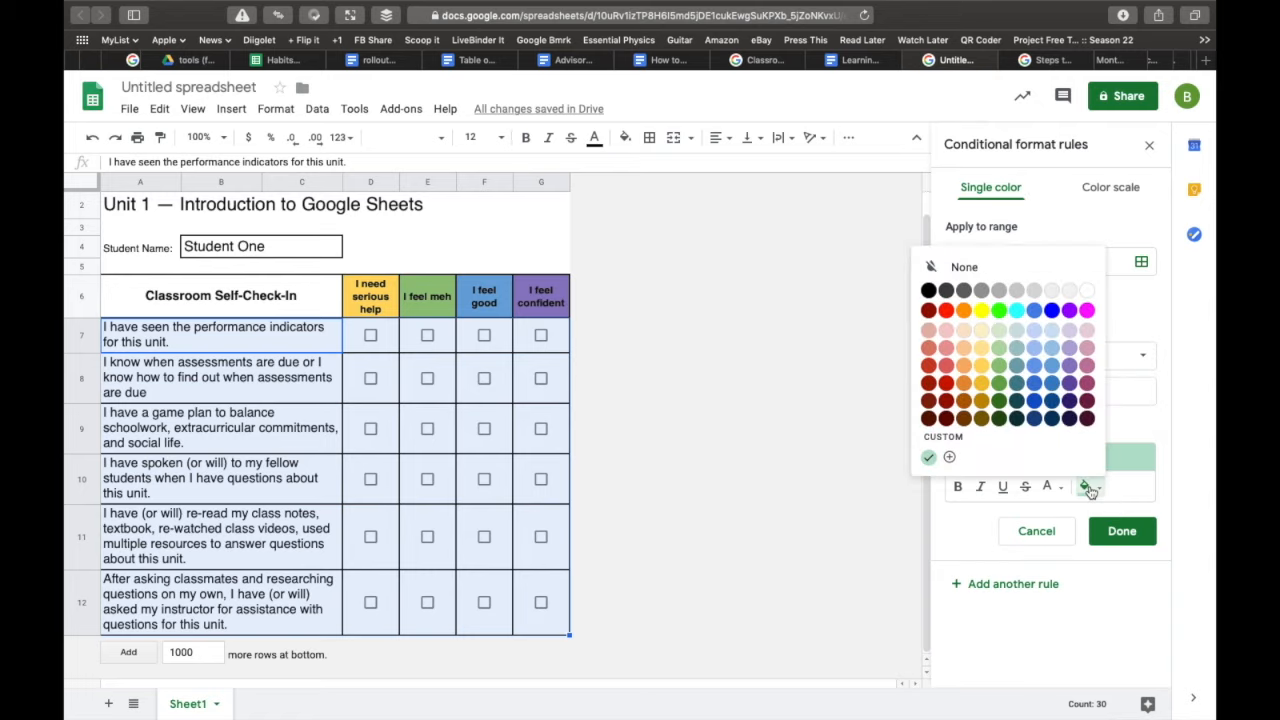
pyautogui.click(1072, 367)
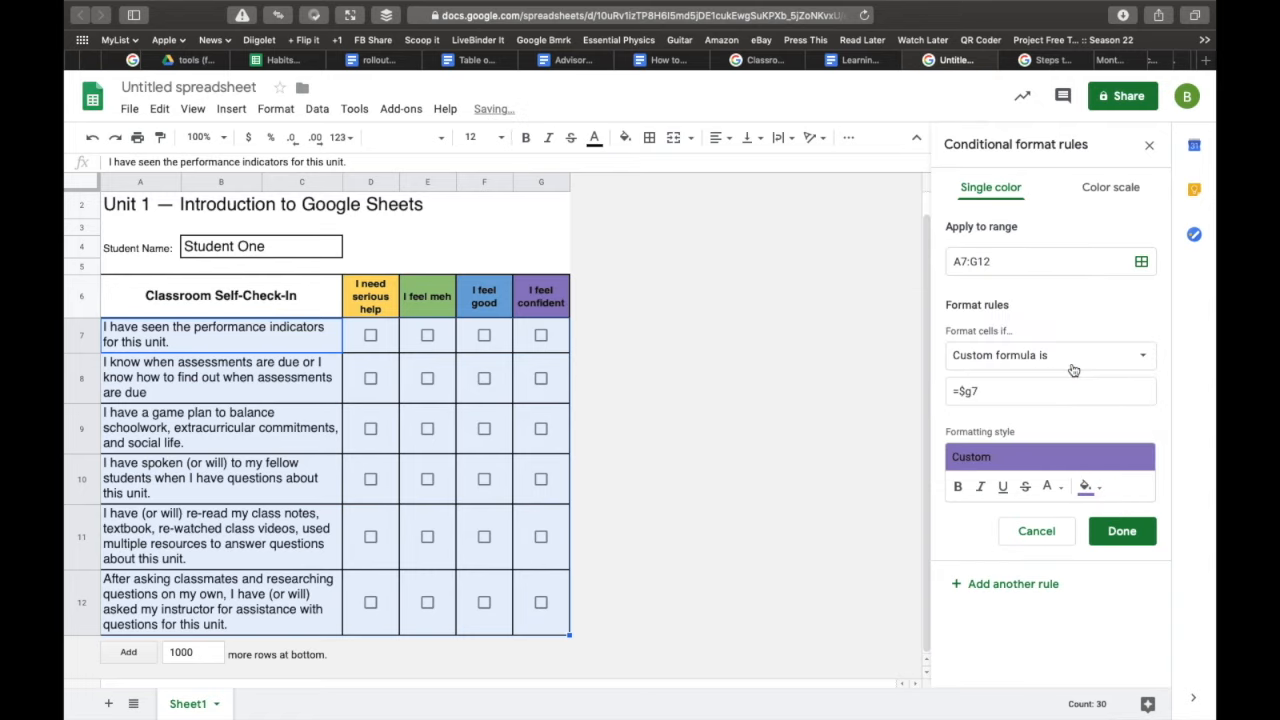
pyautogui.click(1122, 531)
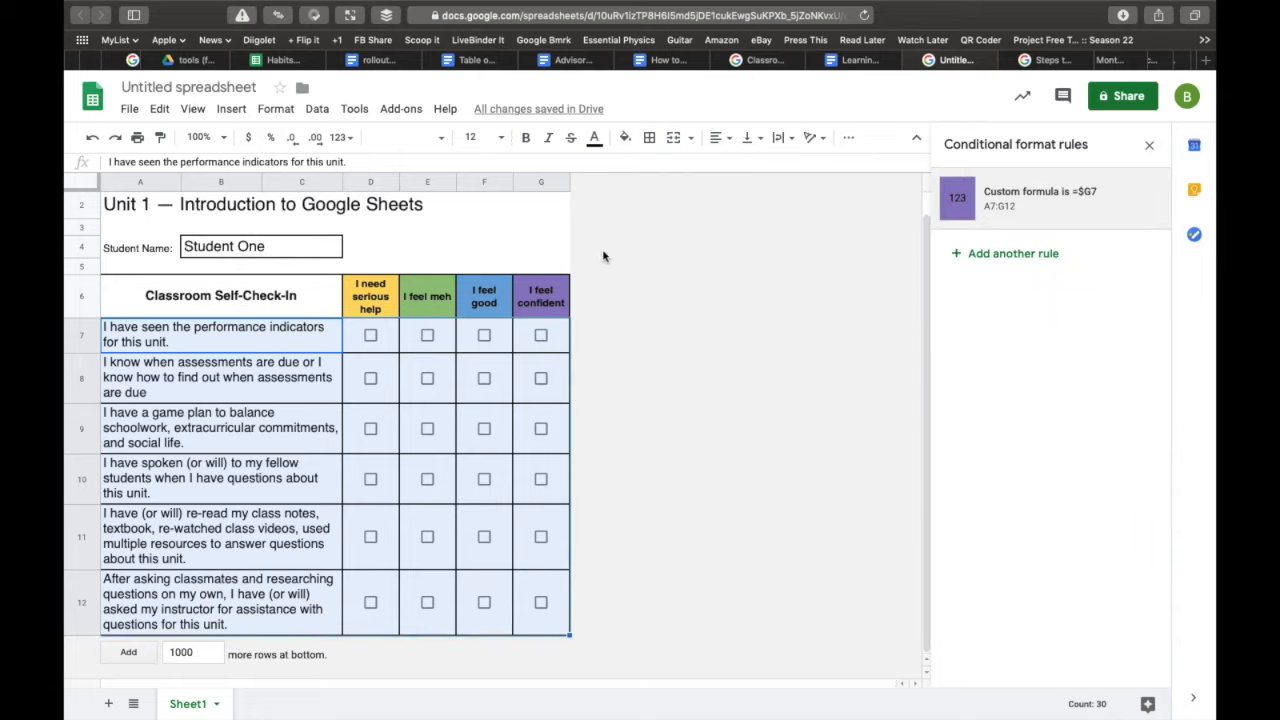
# Test the purple rule by ticking and clearing the checkboxes in G7, G10 and F10.
pyautogui.click(553, 247)
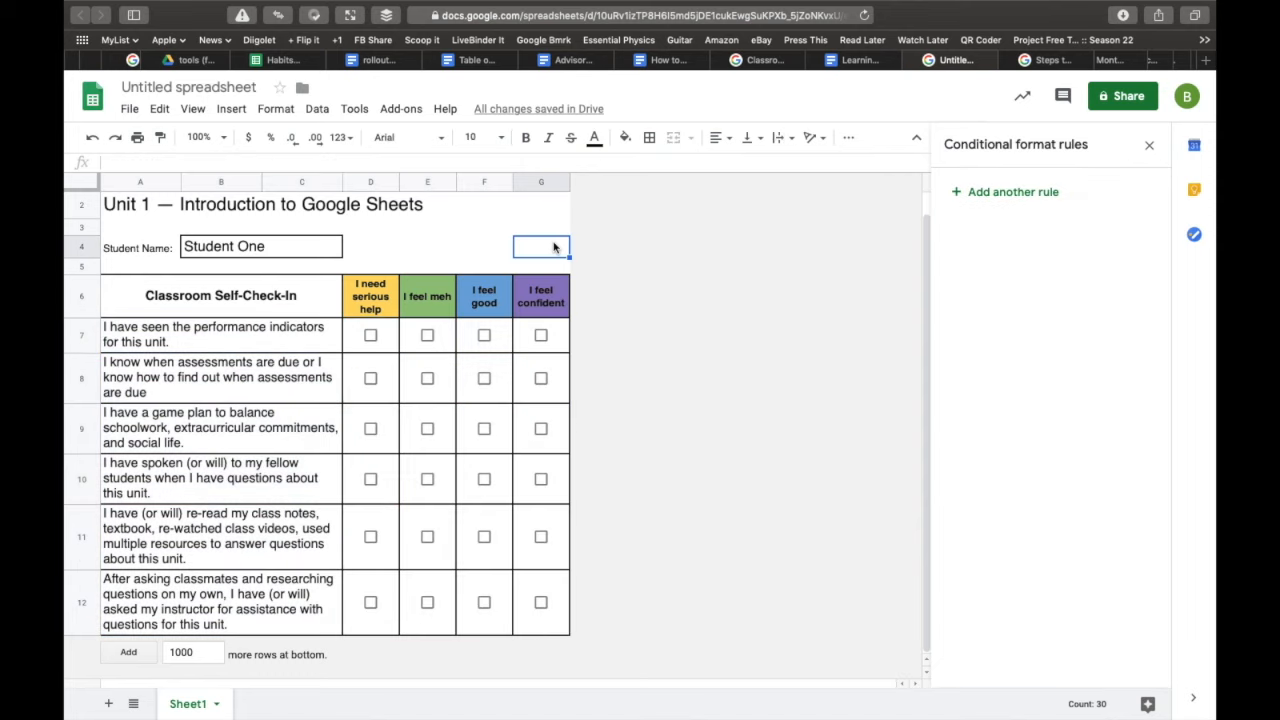
pyautogui.click(541, 336)
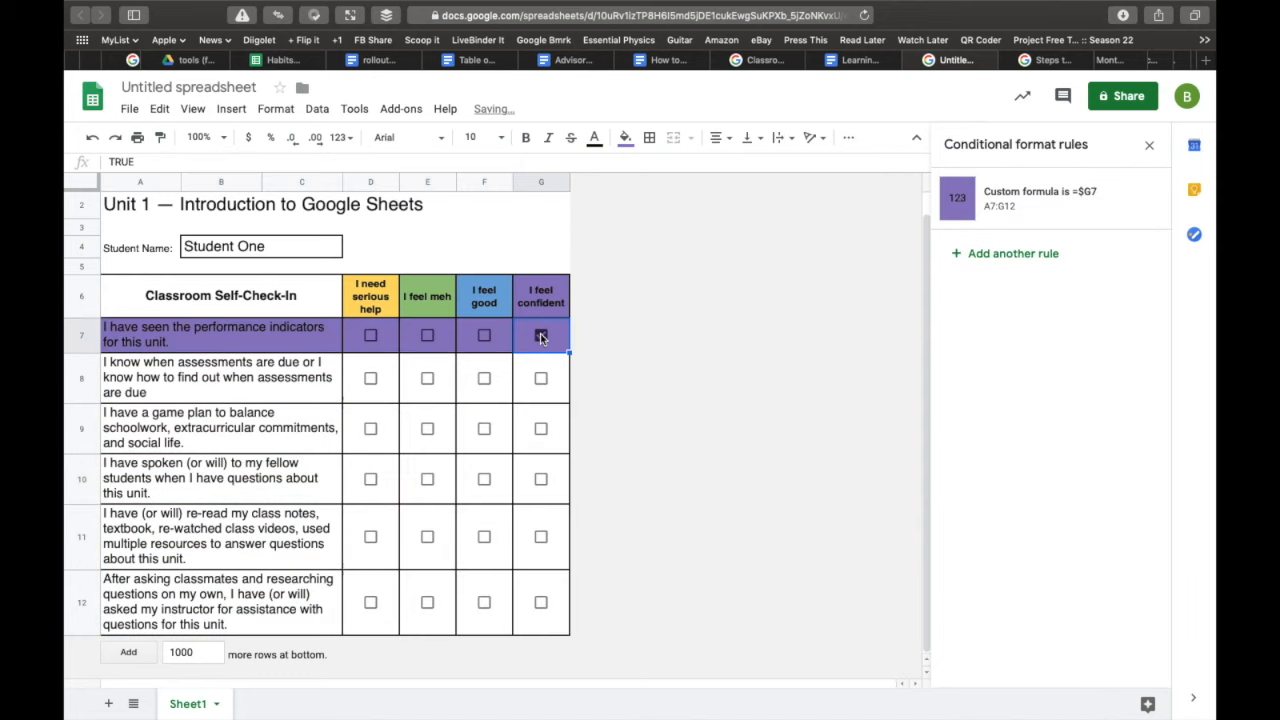
pyautogui.click(541, 336)
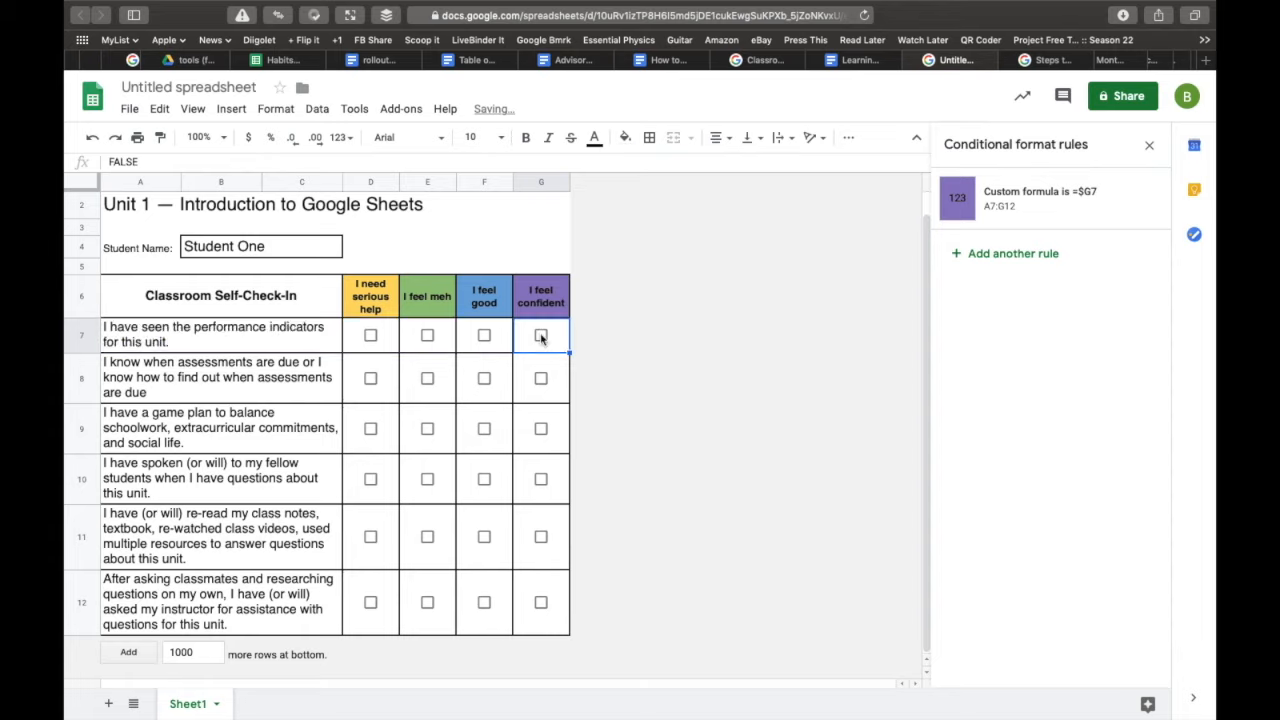
pyautogui.click(541, 480)
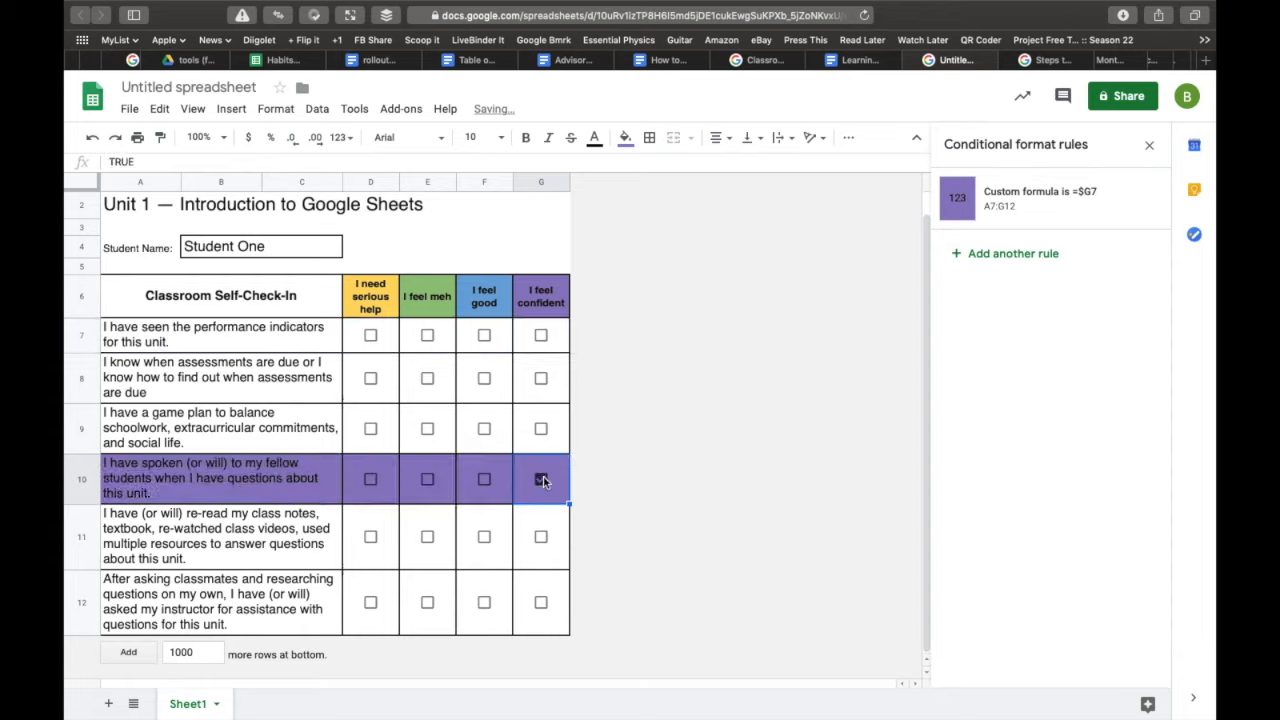
pyautogui.click(541, 480)
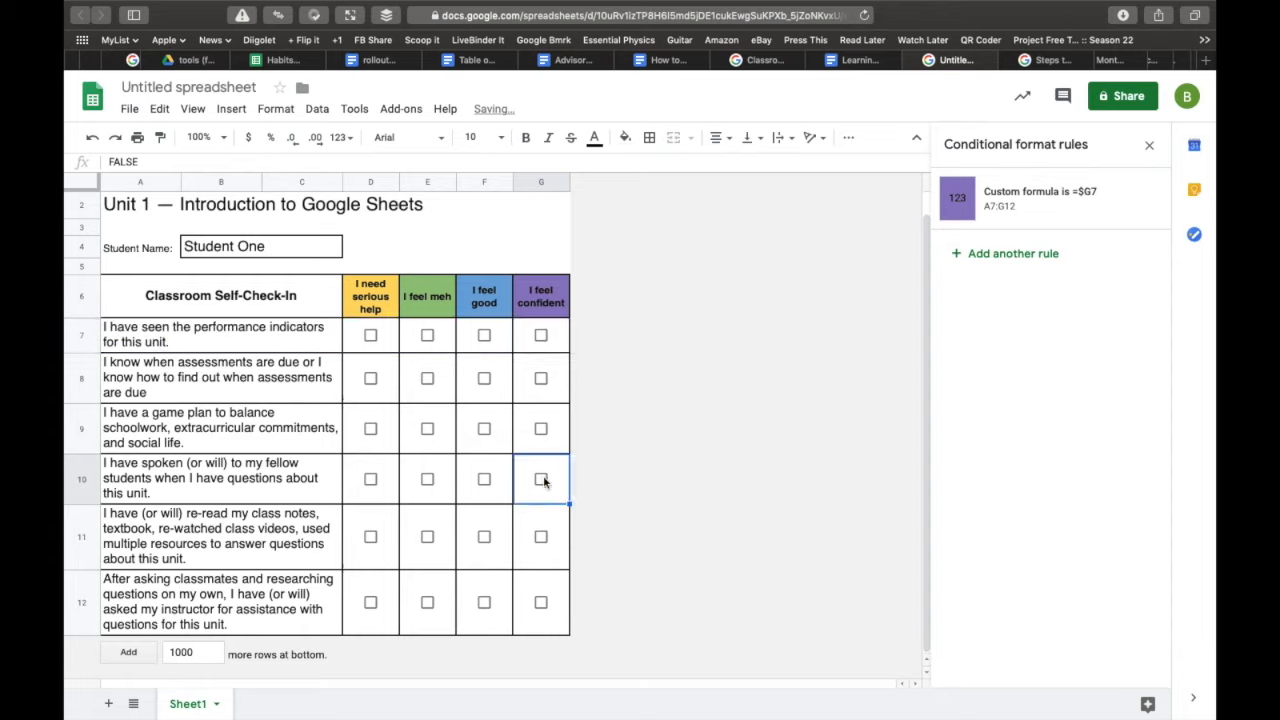
pyautogui.click(485, 480)
pyautogui.click(485, 480)
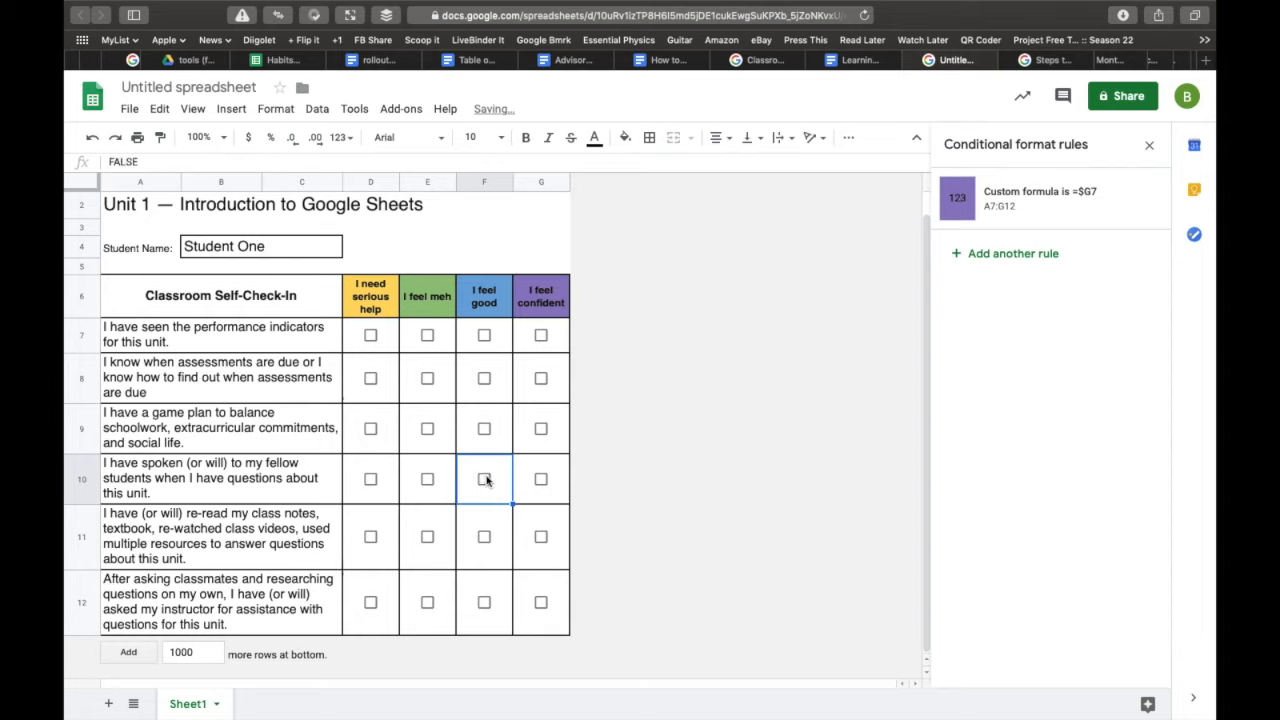
# Add a second conditional formatting rule and set its range to A7:F12, ending at the "I feel good" column.
pyautogui.click(565, 333)
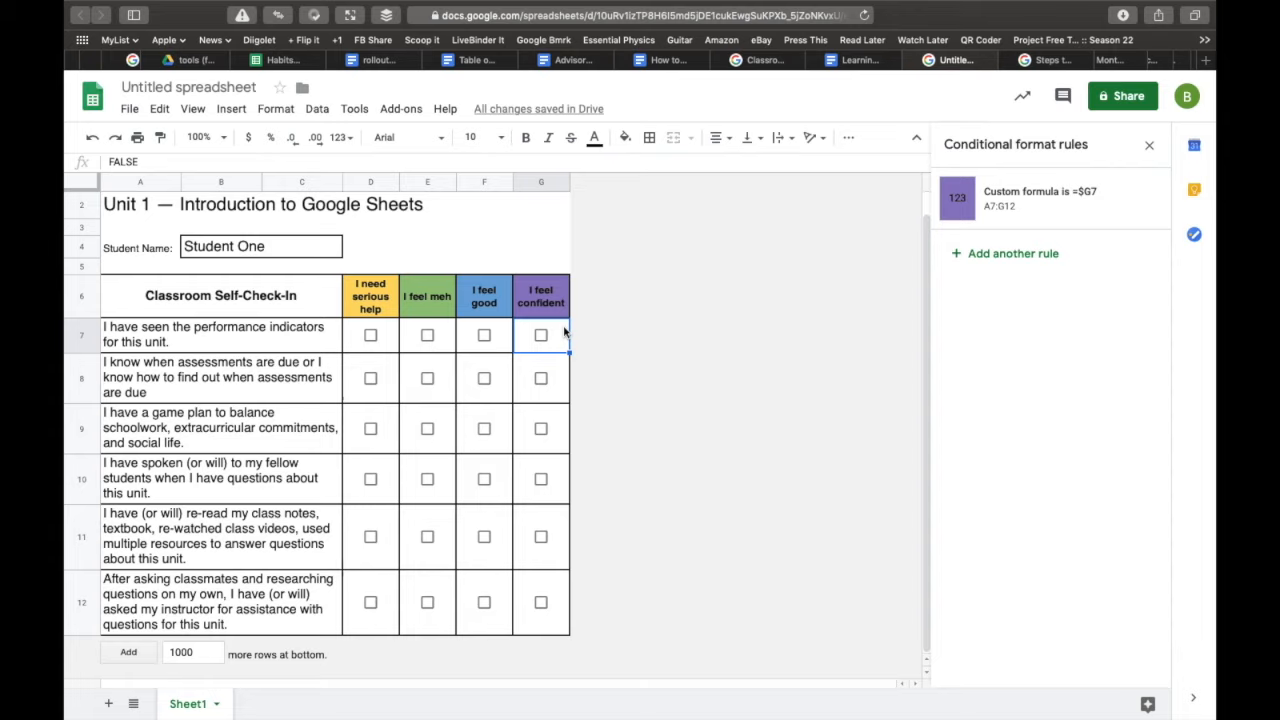
pyautogui.press('Left')
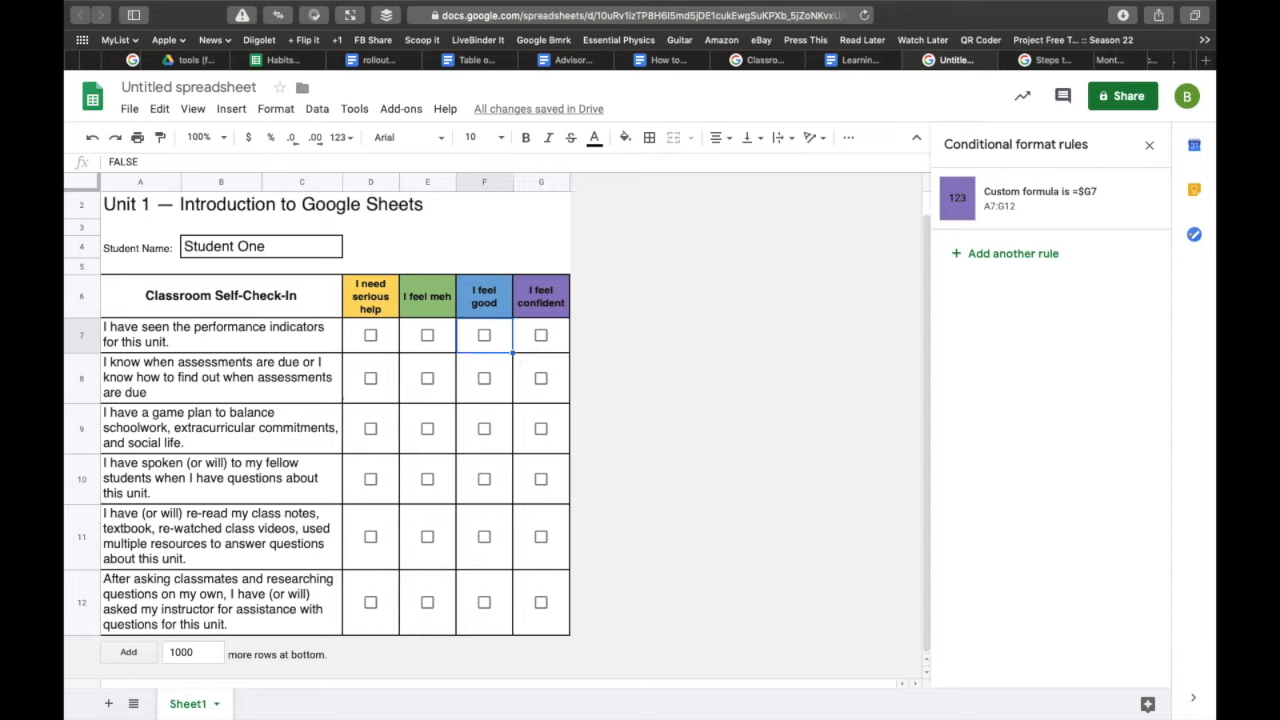
pyautogui.click(1024, 257)
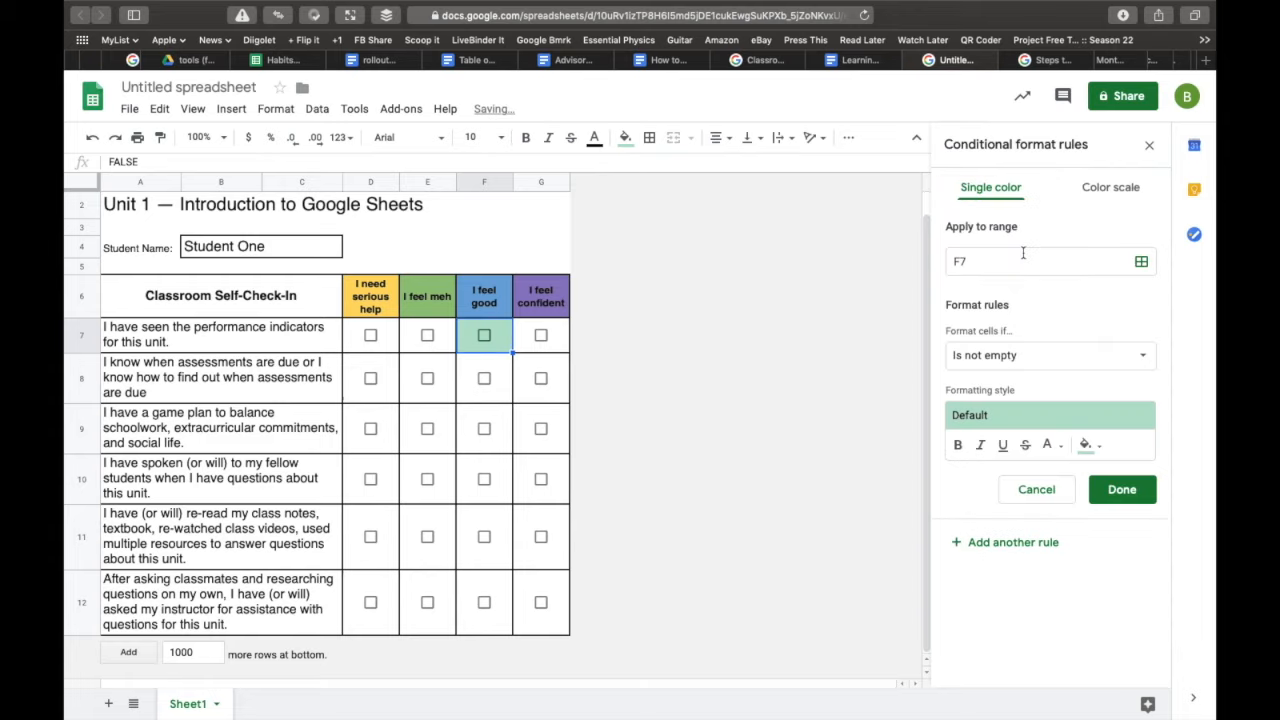
pyautogui.click(1141, 262)
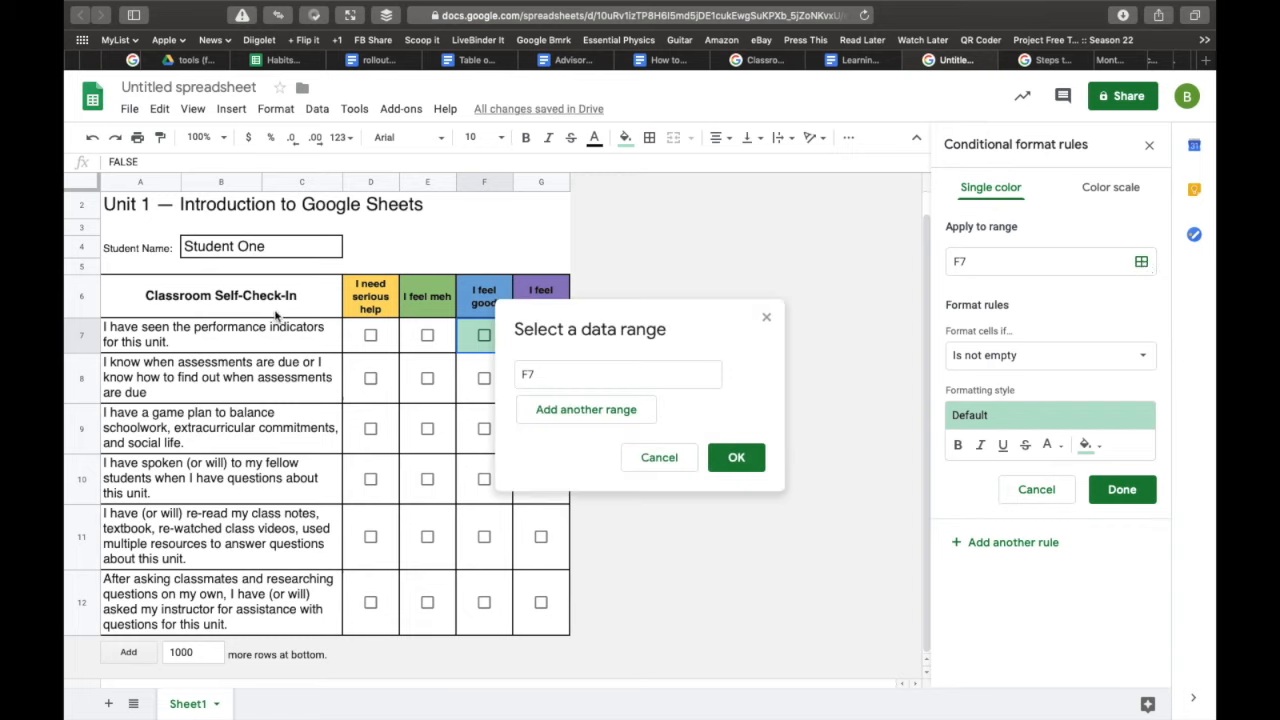
pyautogui.moveTo(194, 335); pyautogui.dragTo(472, 594)
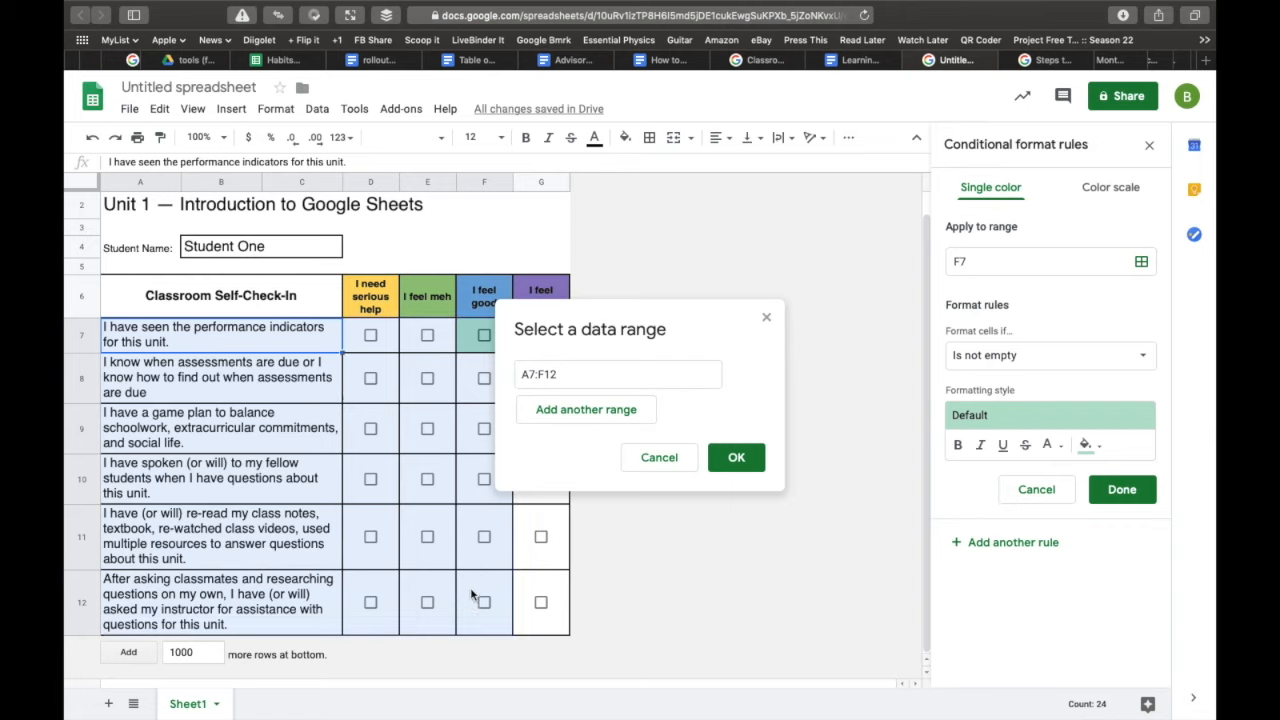
pyautogui.click(738, 457)
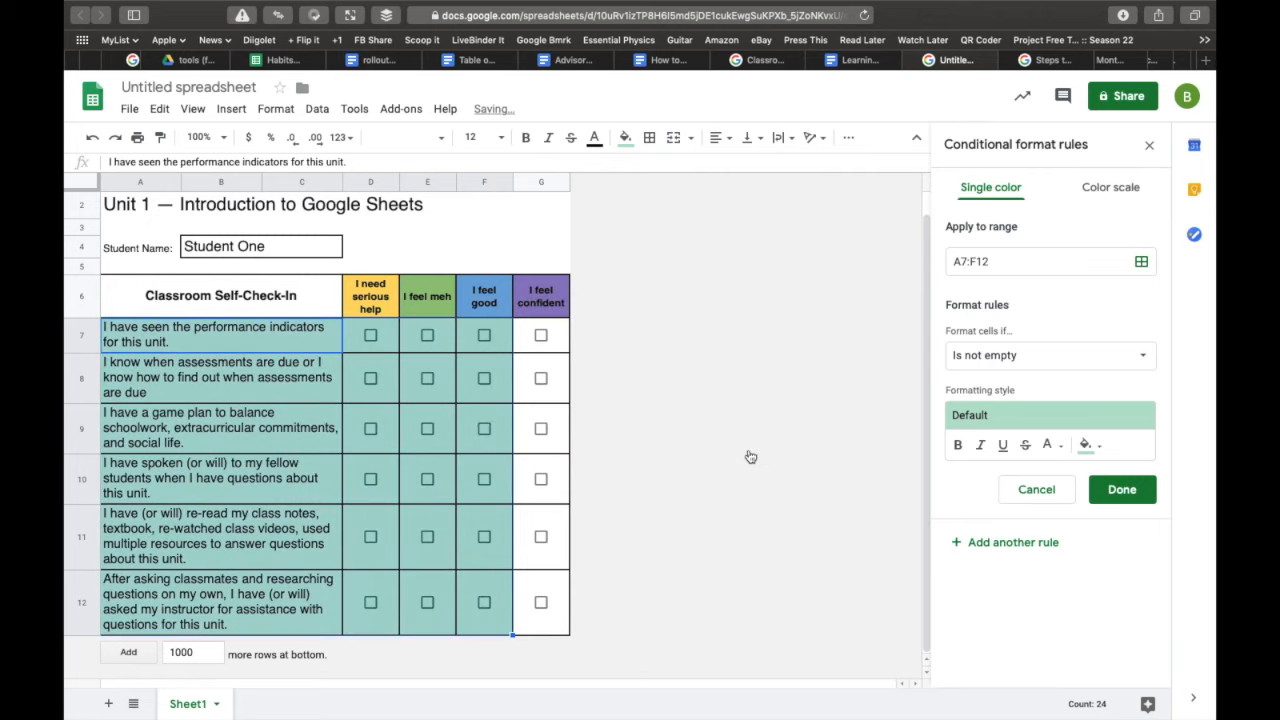
# Set the second rule's condition to a custom formula and enter =$f7.
pyautogui.click(975, 357)
pyautogui.scroll(-3, 975, 362)
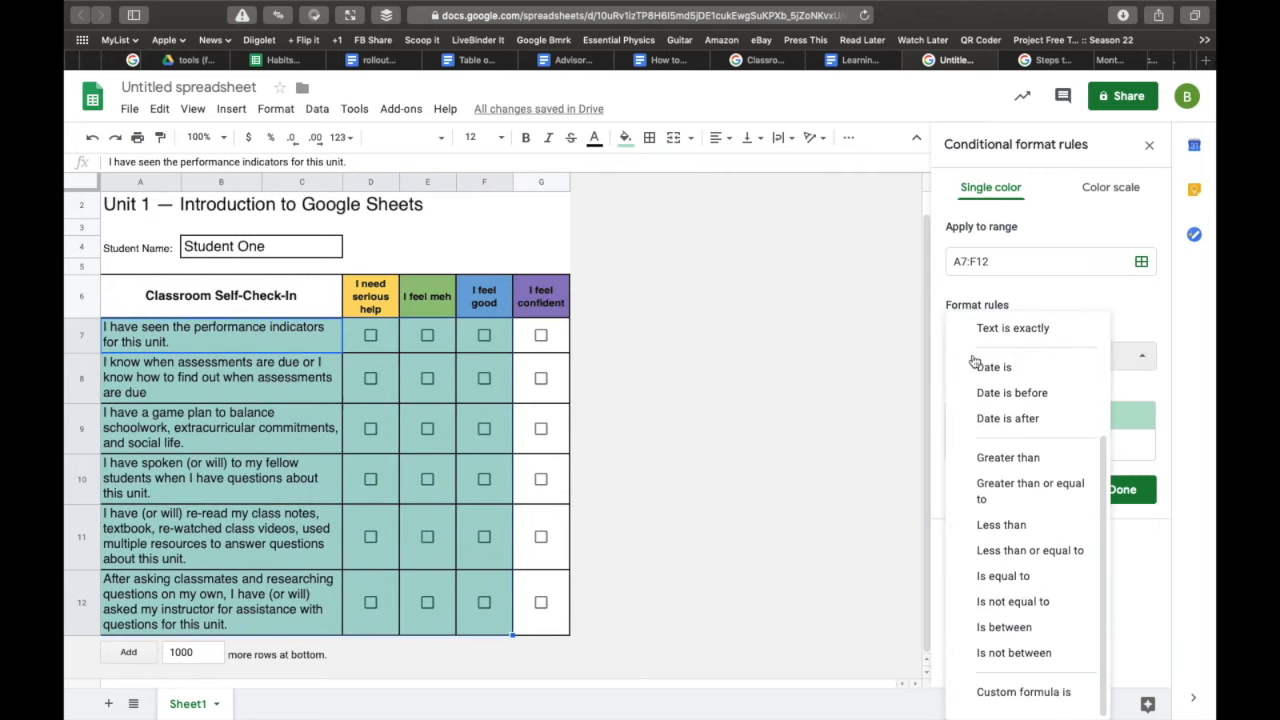
pyautogui.click(998, 698)
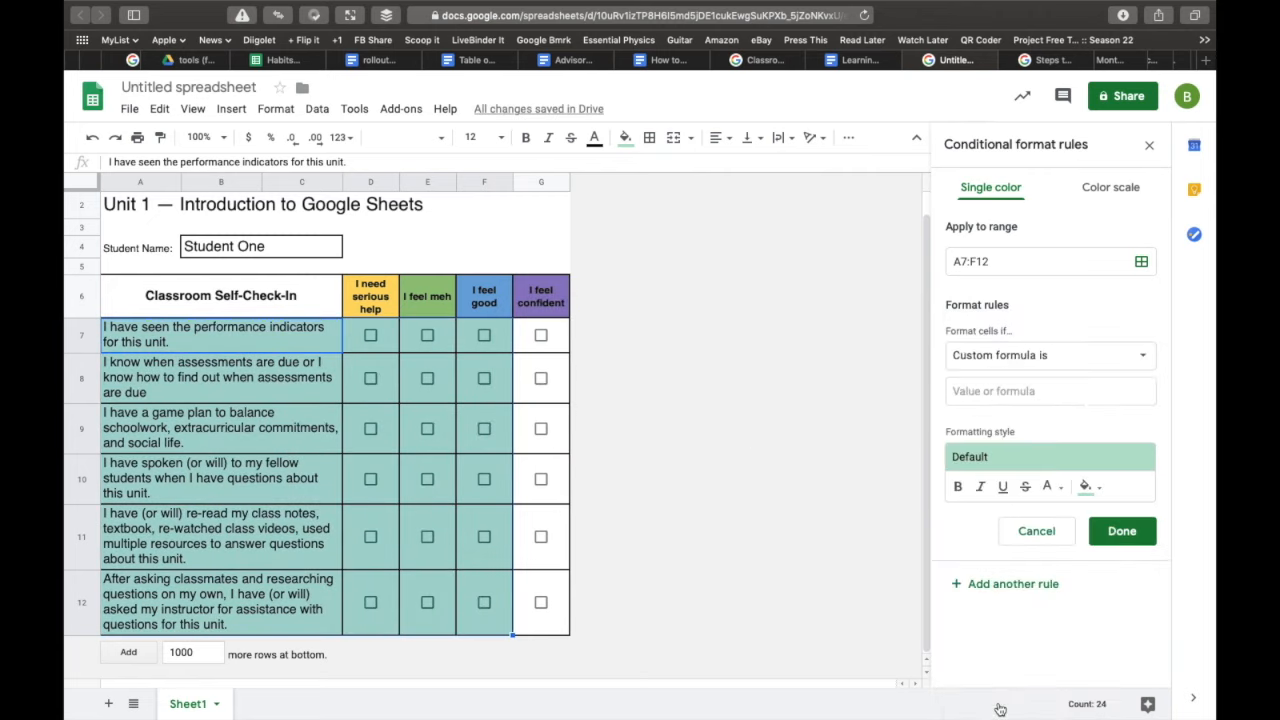
pyautogui.click(1017, 393)
pyautogui.write('=$')
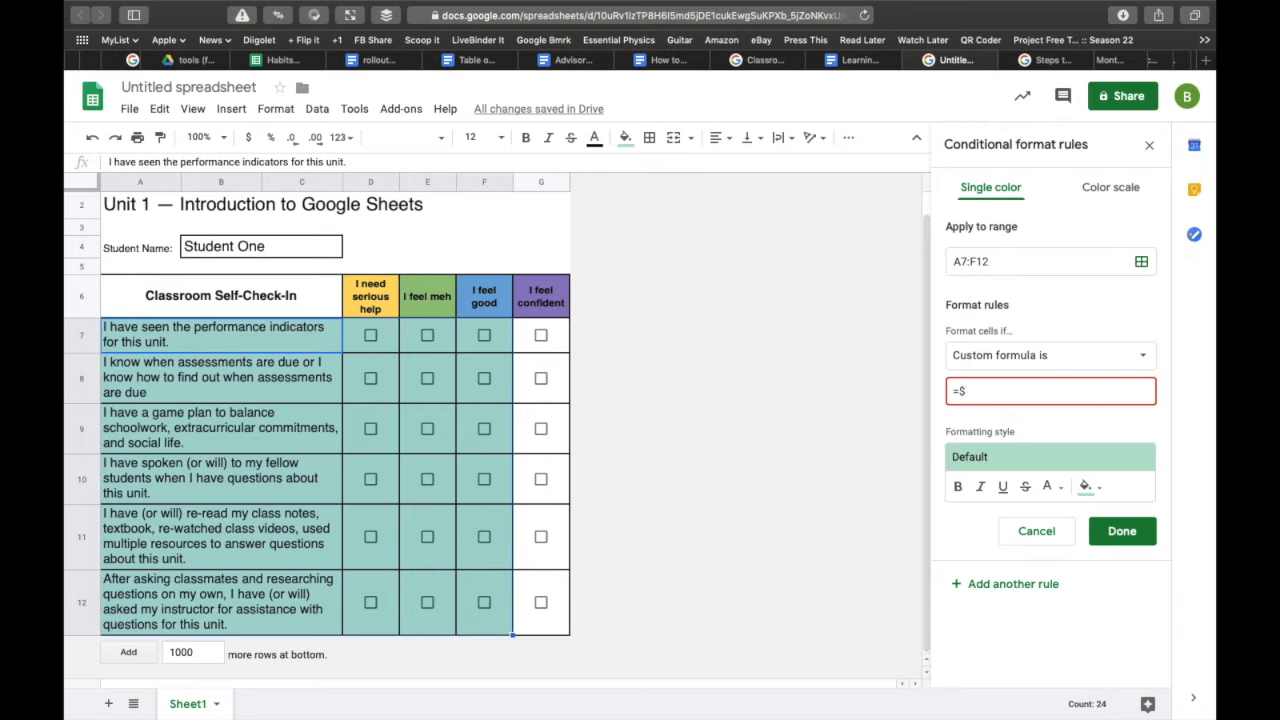
pyautogui.write('f7')
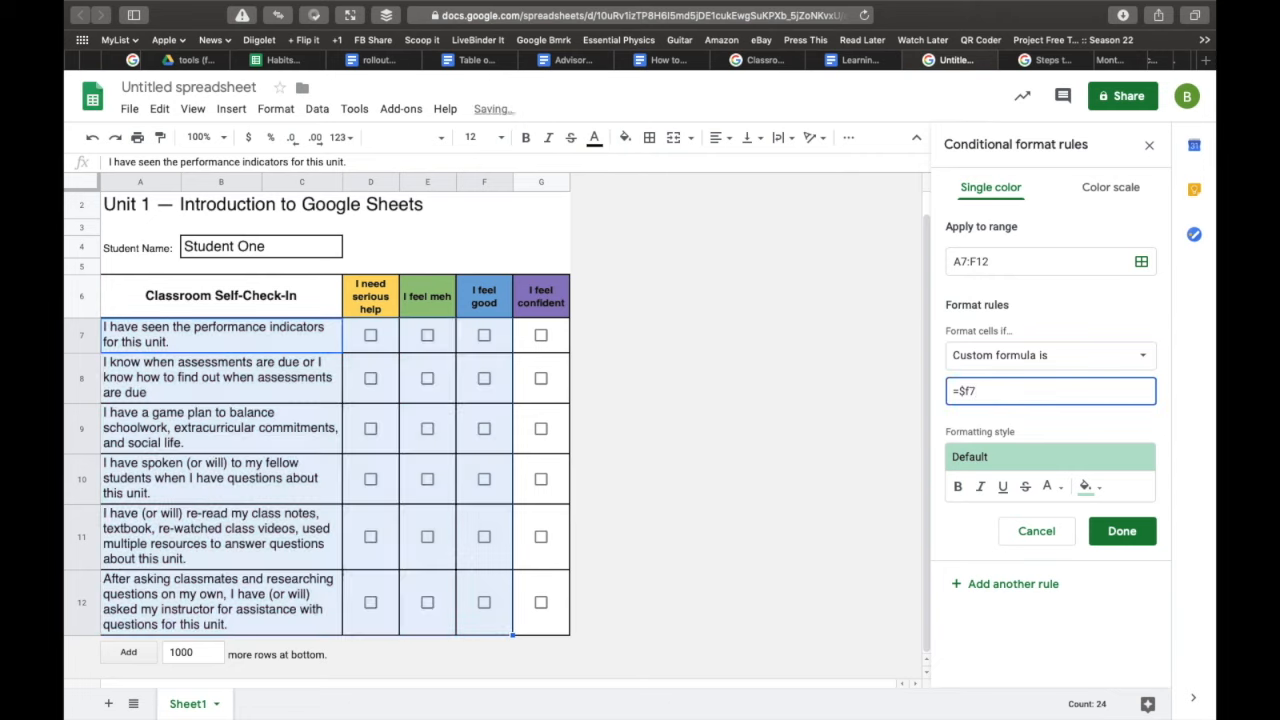
# Give the =$f7 rule a blue fill matching the "I feel good" heading and save it.
pyautogui.click(1097, 490)
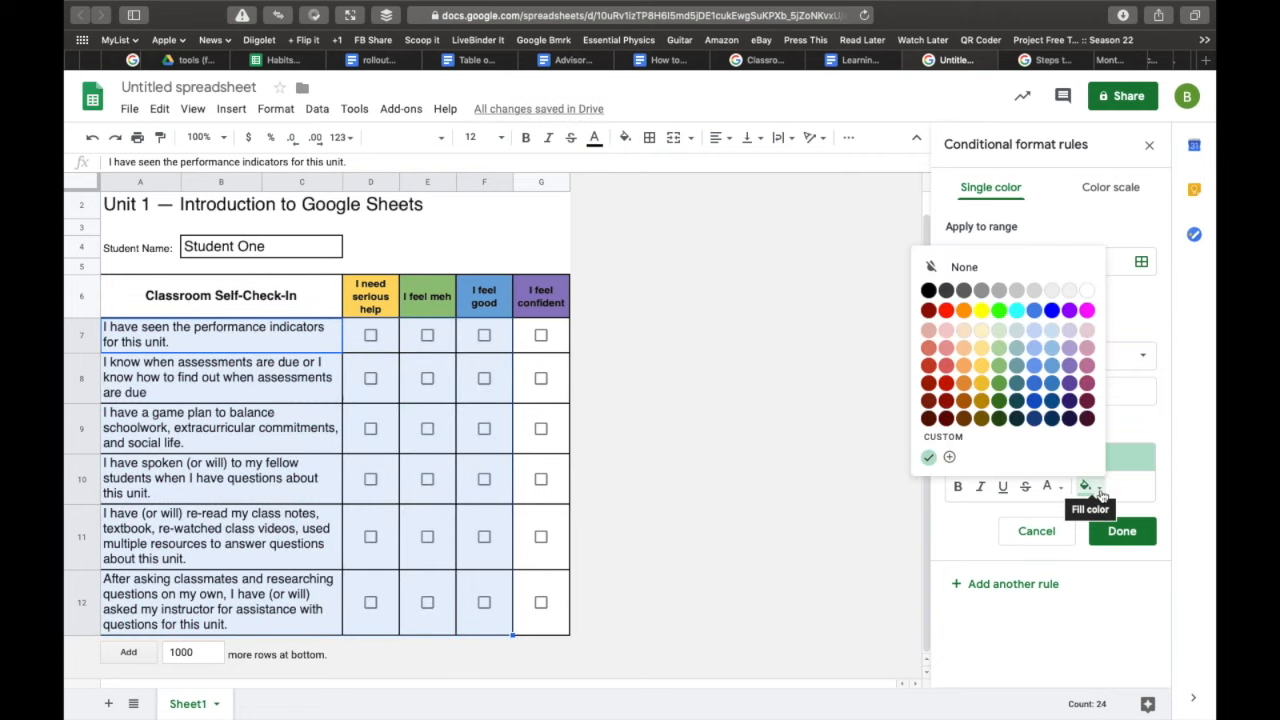
pyautogui.click(1052, 372)
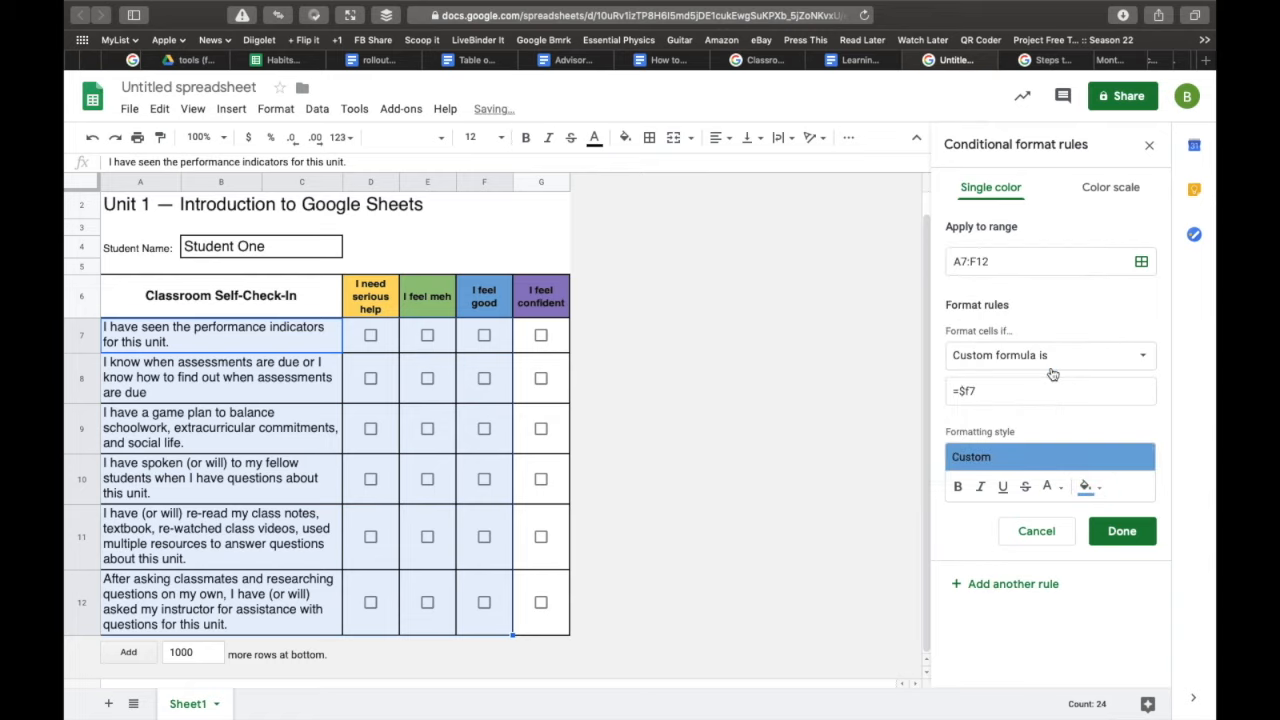
pyautogui.click(1122, 536)
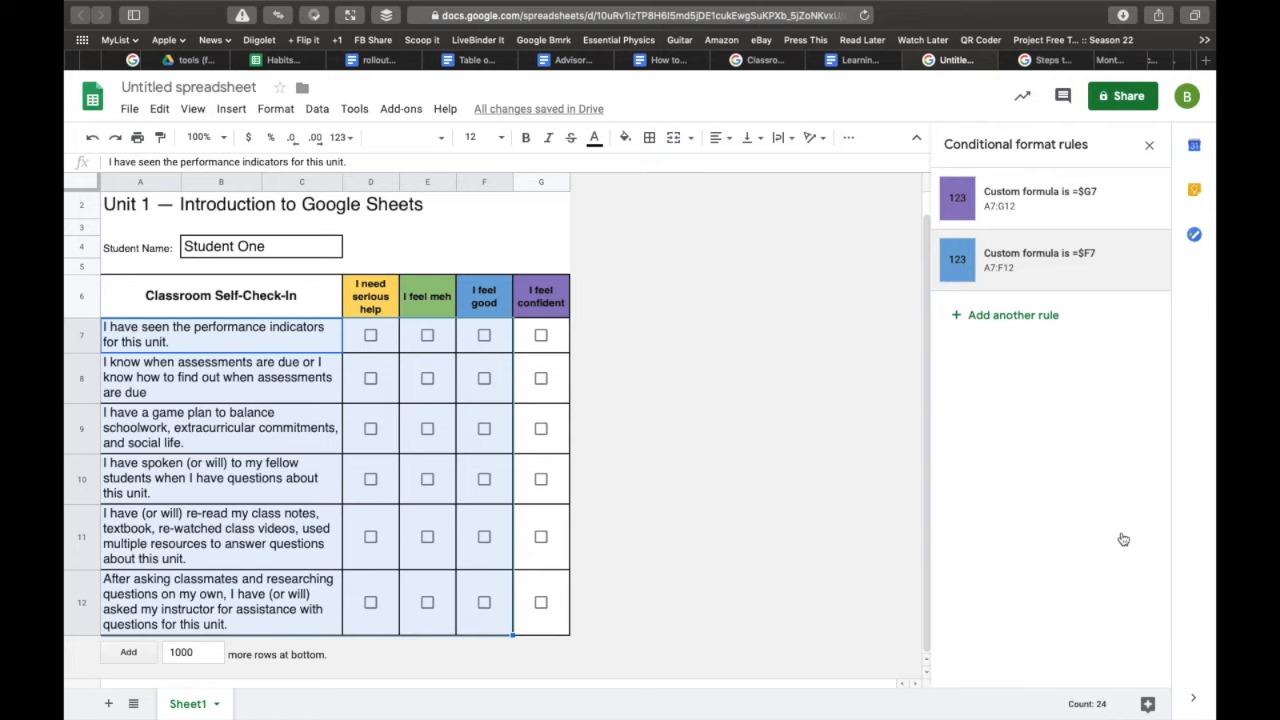
# Add a third conditional formatting rule and set its range to A7:E12, ending at the "I feel meh" column.
pyautogui.click(447, 345)
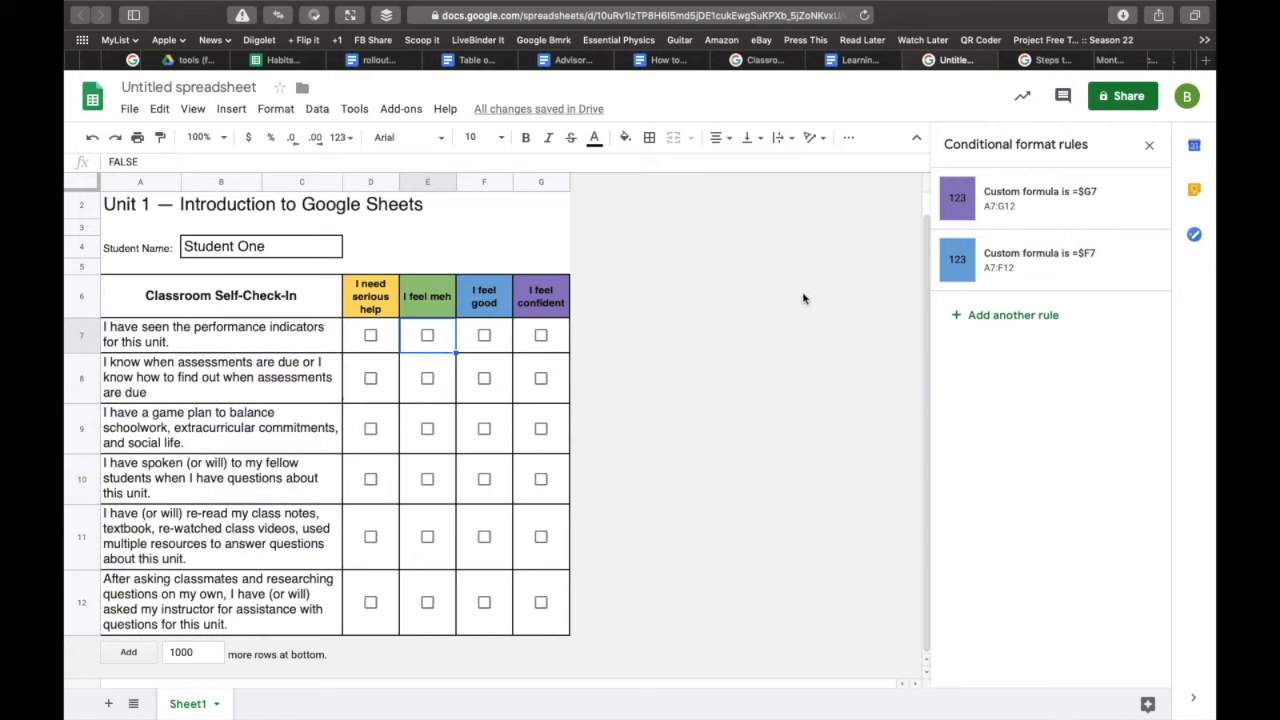
pyautogui.click(1006, 316)
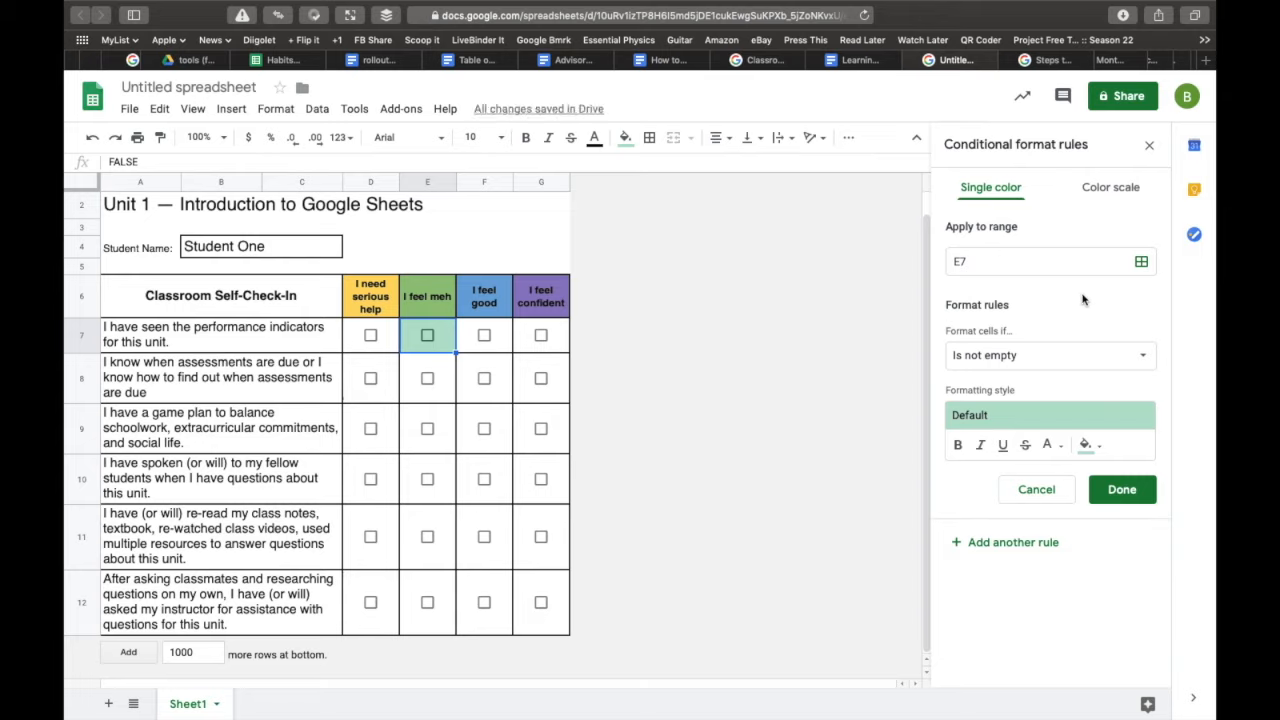
pyautogui.click(1141, 261)
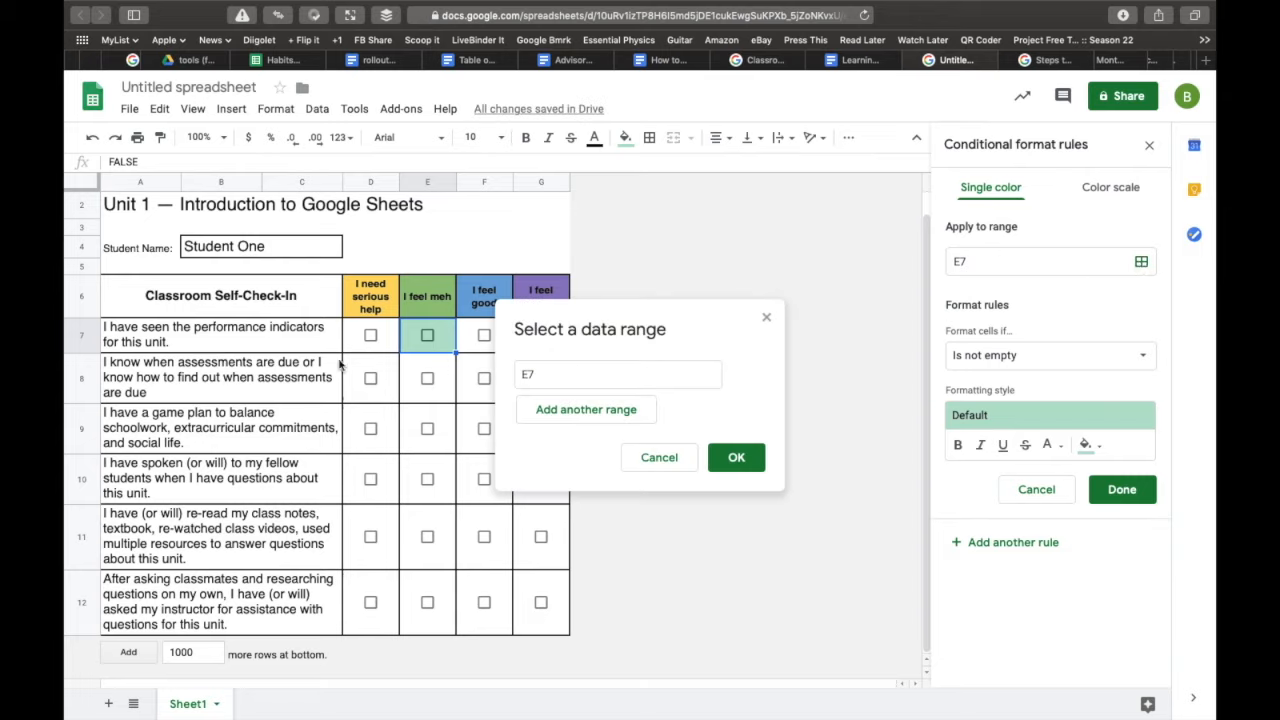
pyautogui.moveTo(281, 343); pyautogui.dragTo(413, 617)
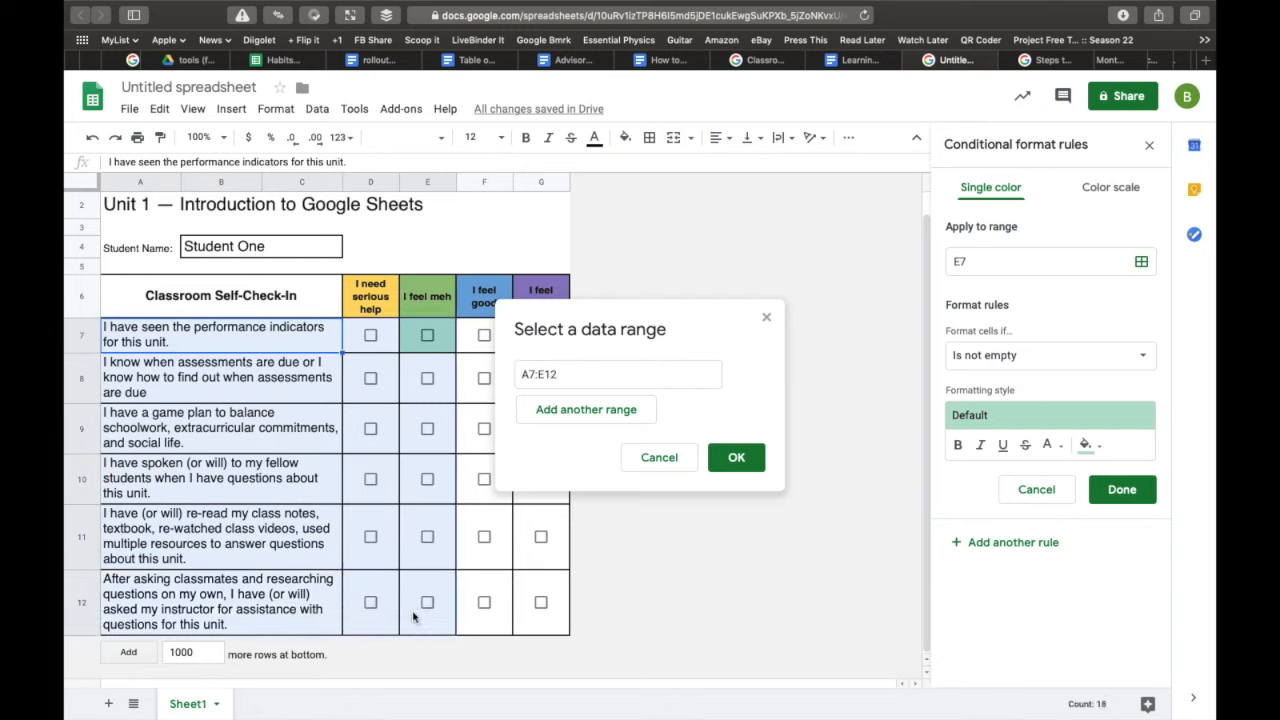
pyautogui.click(736, 458)
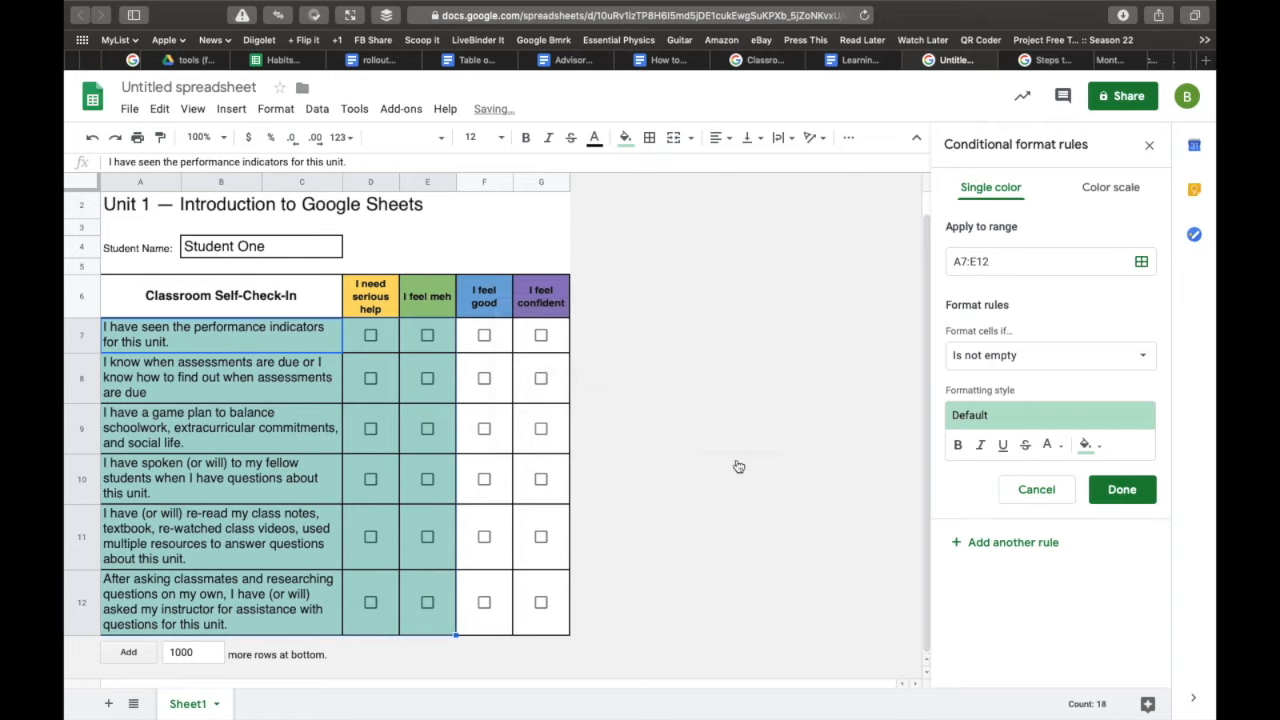
# Set the third rule's condition to a custom formula and enter =$e7.
pyautogui.click(1035, 365)
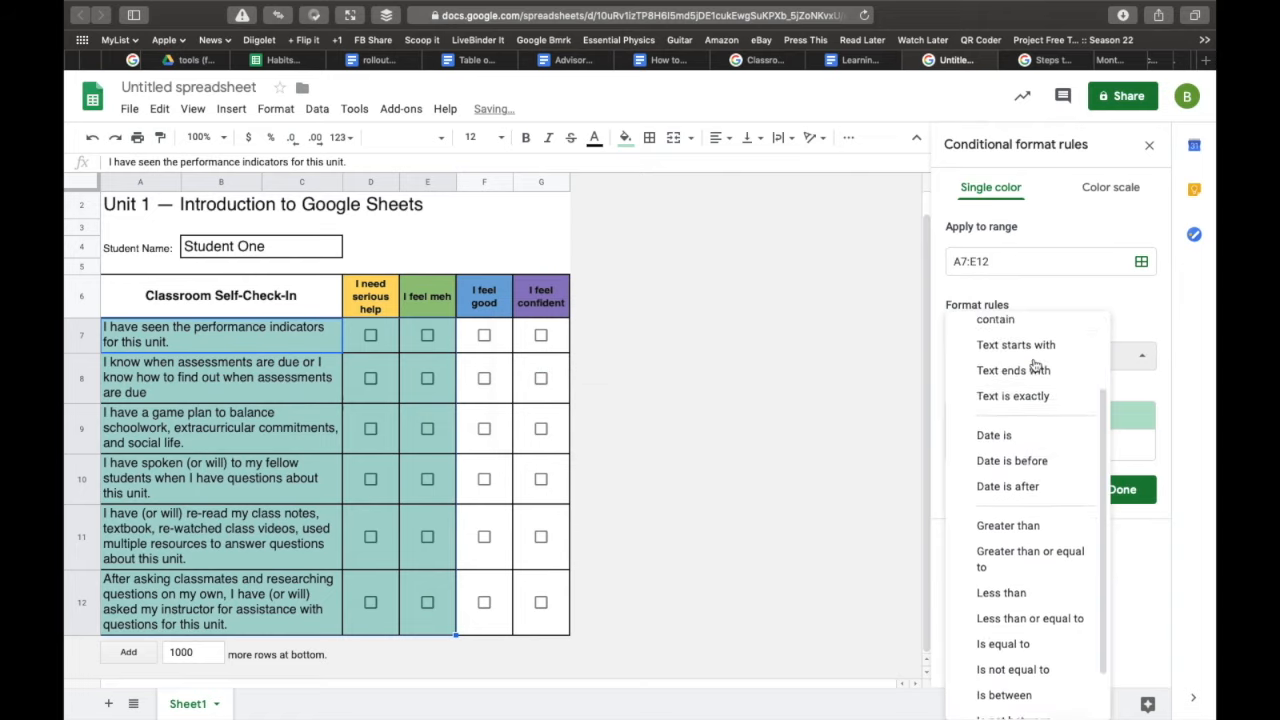
pyautogui.scroll(-2, 1010, 500)
pyautogui.click(1000, 705)
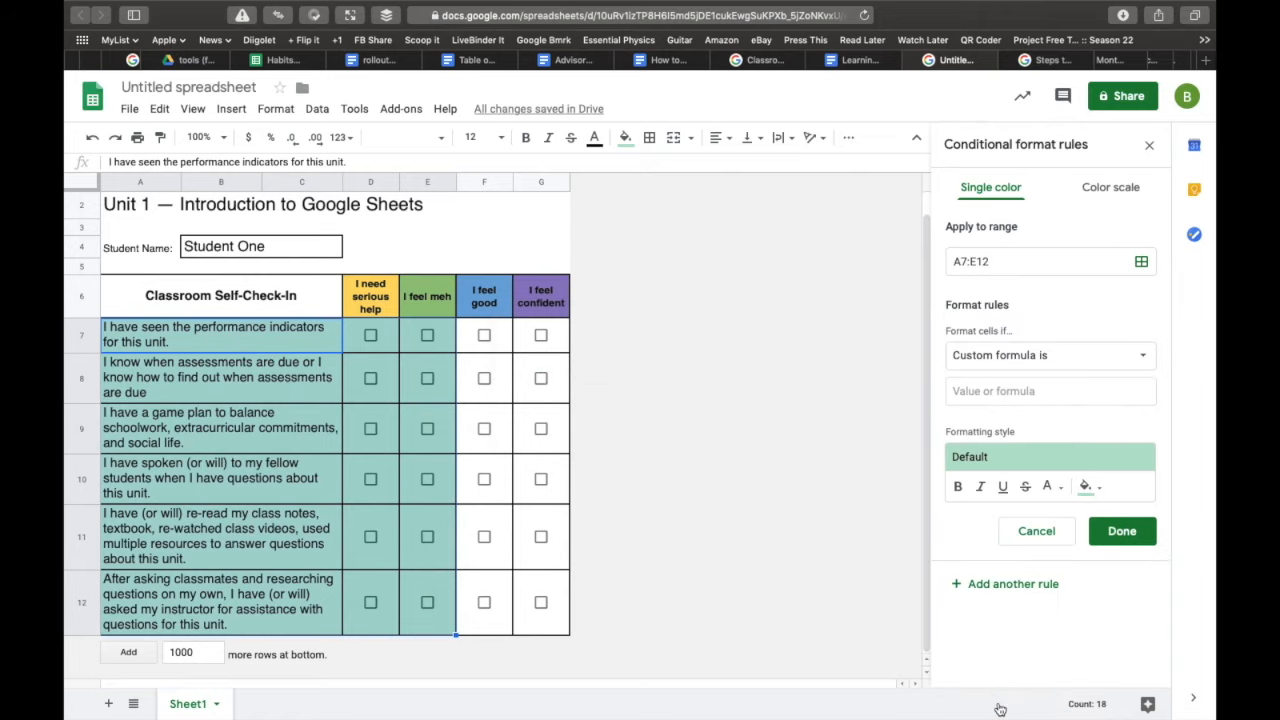
pyautogui.click(1006, 393)
pyautogui.write('=')
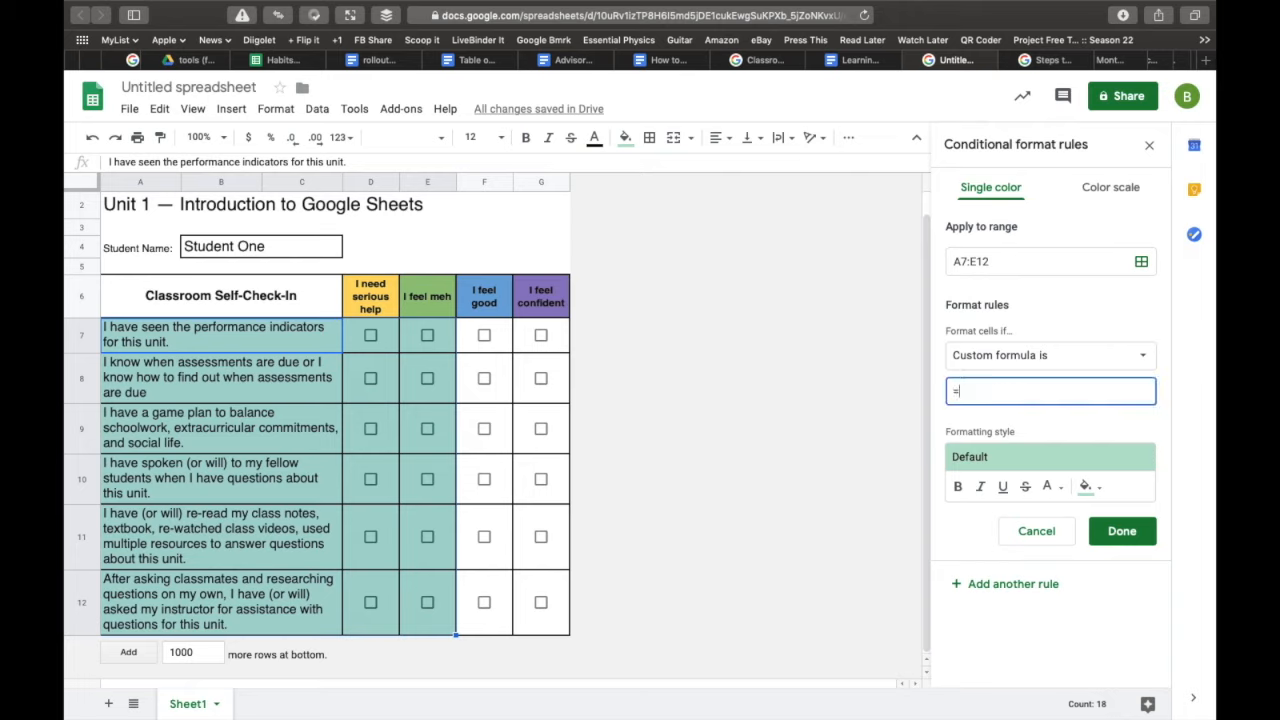
pyautogui.write('$e7')
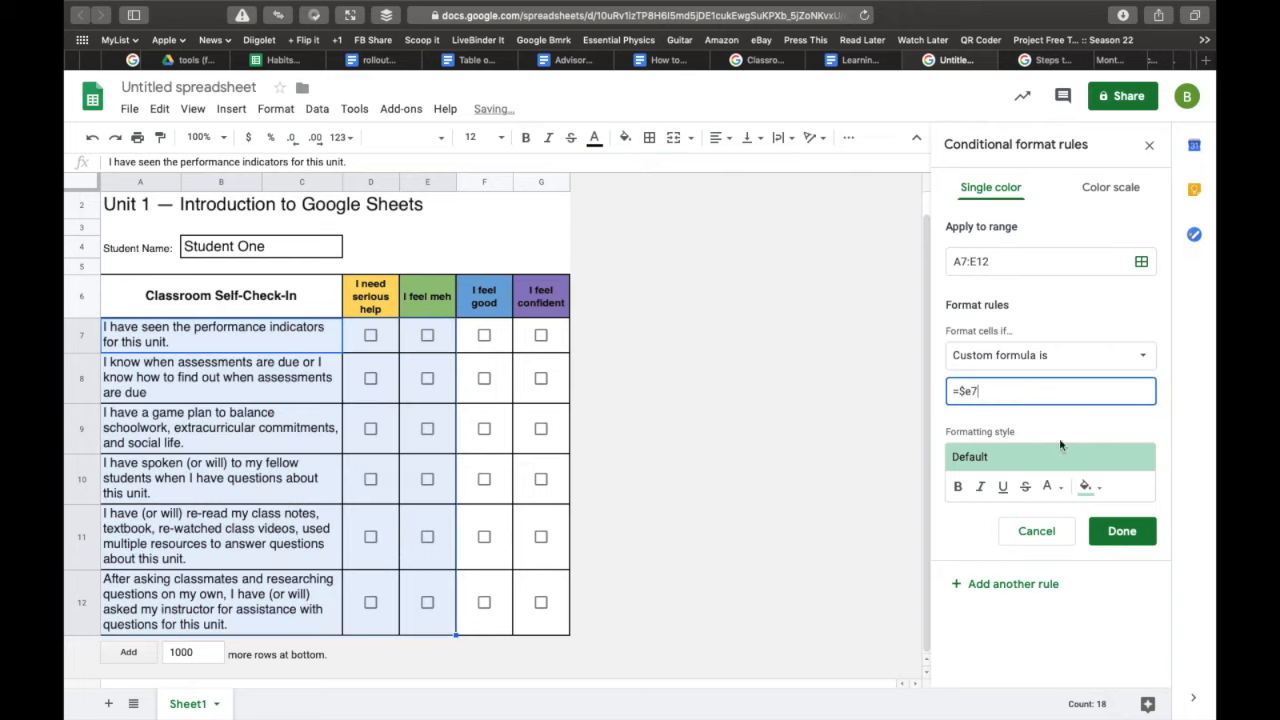
# Give the =$e7 rule a green fill matching the "I feel meh" heading and save it.
pyautogui.click(1090, 488)
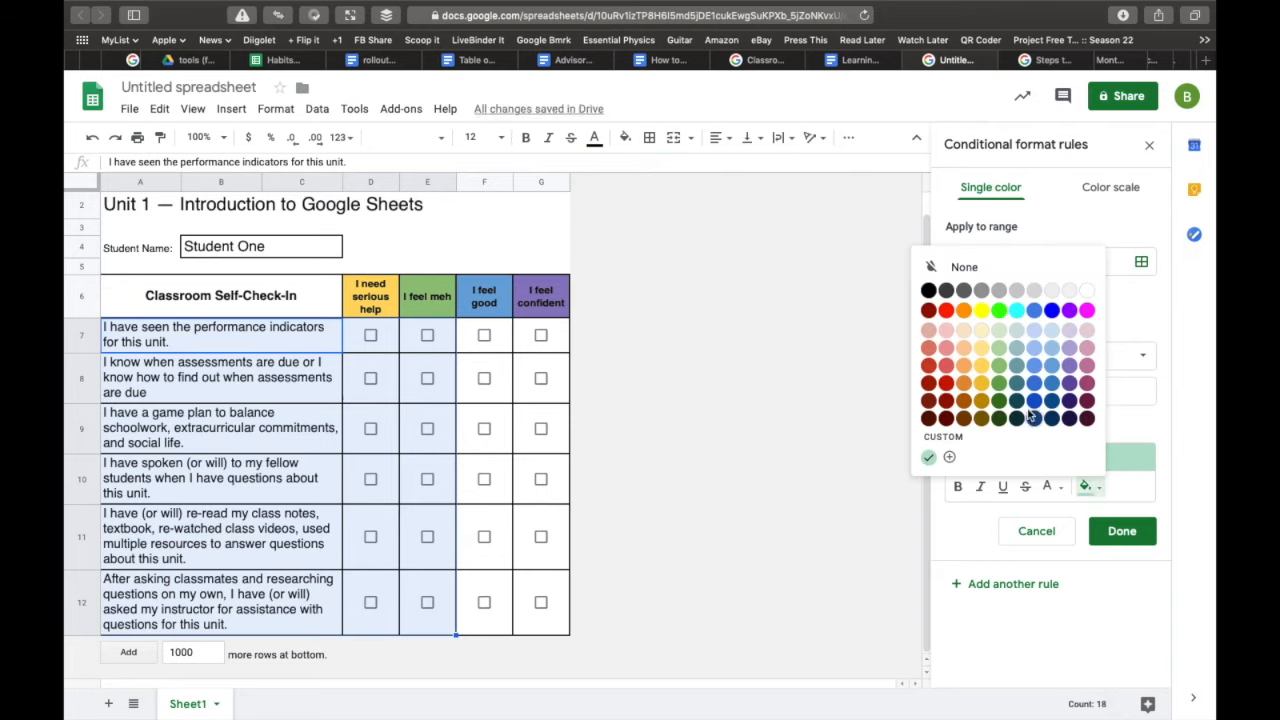
pyautogui.click(998, 366)
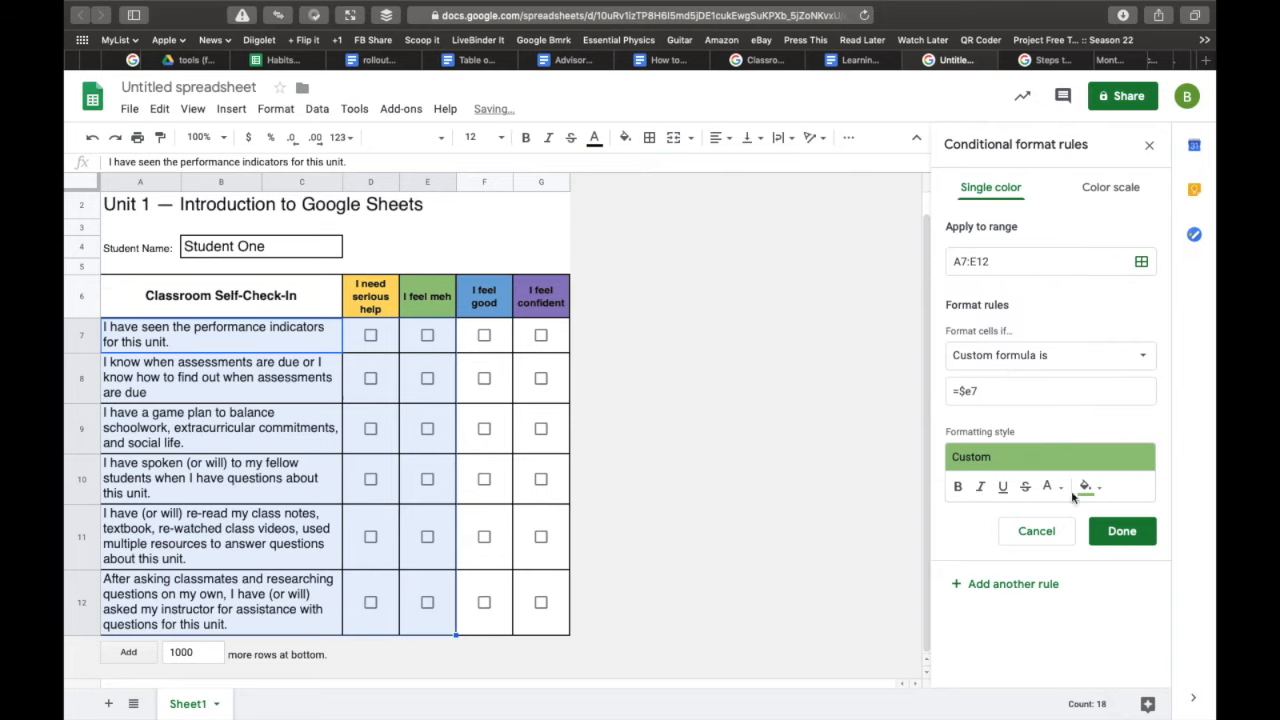
pyautogui.click(1112, 533)
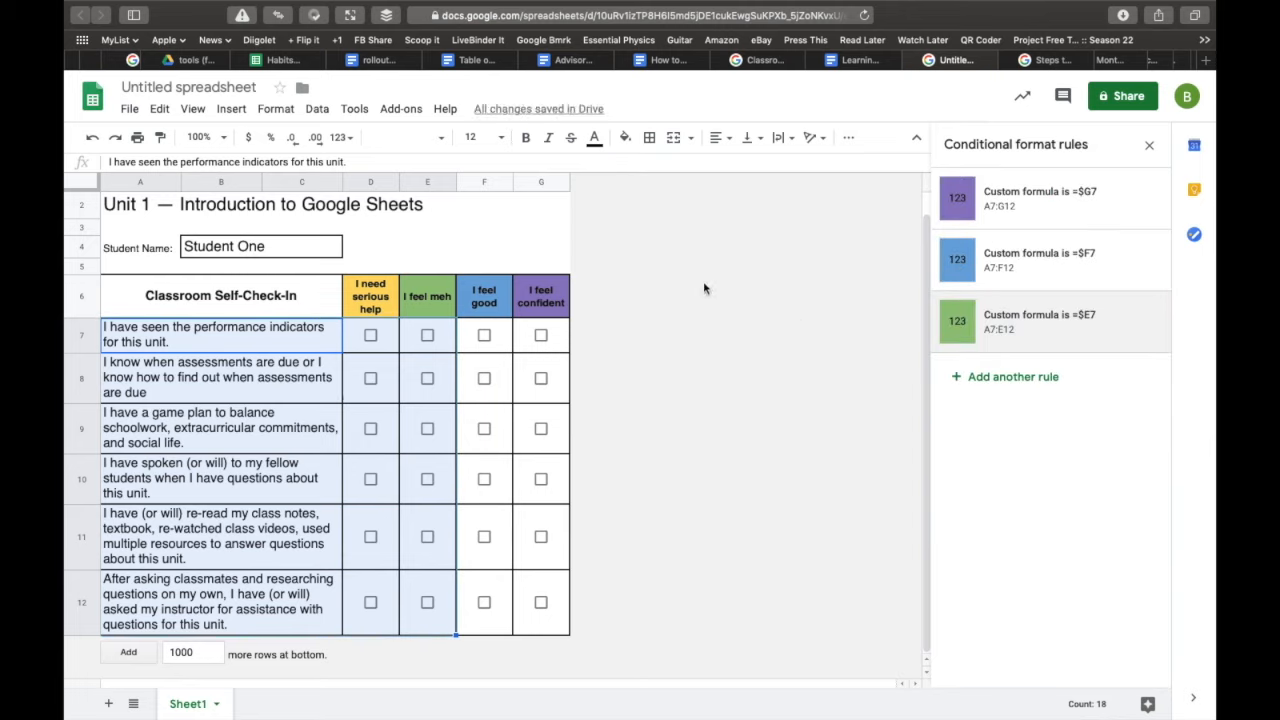
# Add a fourth conditional formatting rule and set its range to A7:D12, ending at the "I need serious help" column.
pyautogui.click(390, 328)
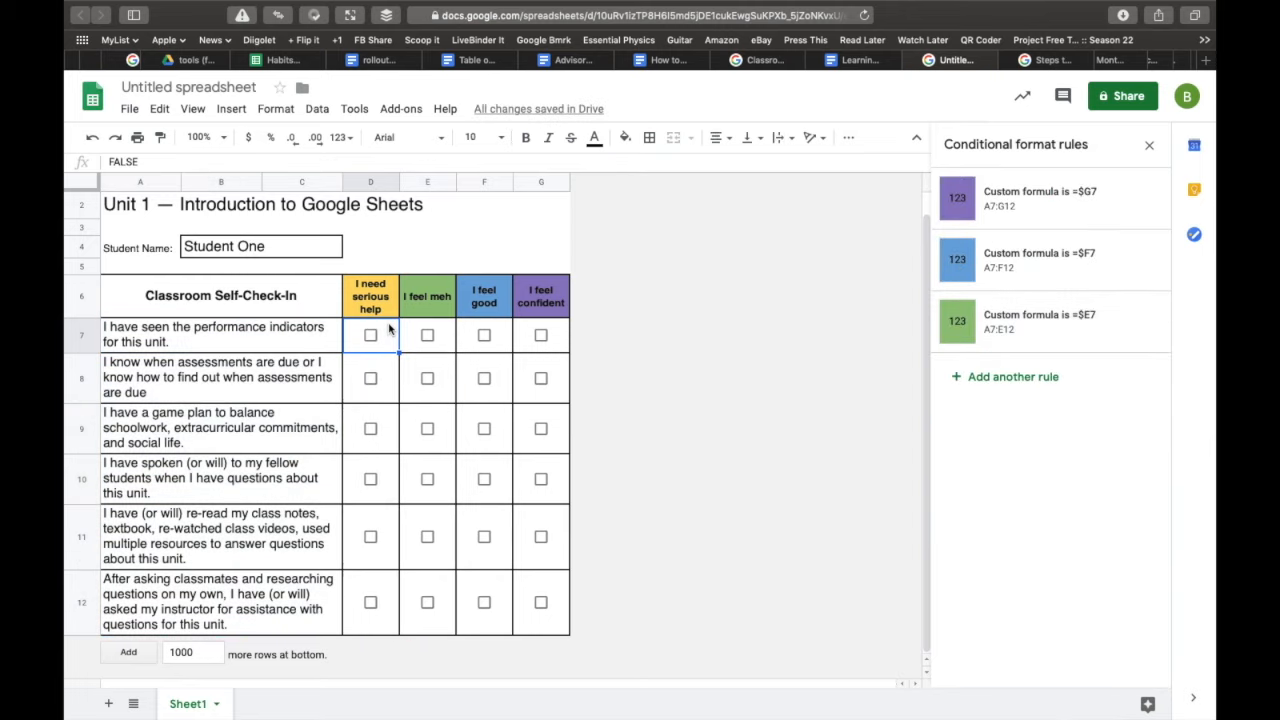
pyautogui.click(1000, 380)
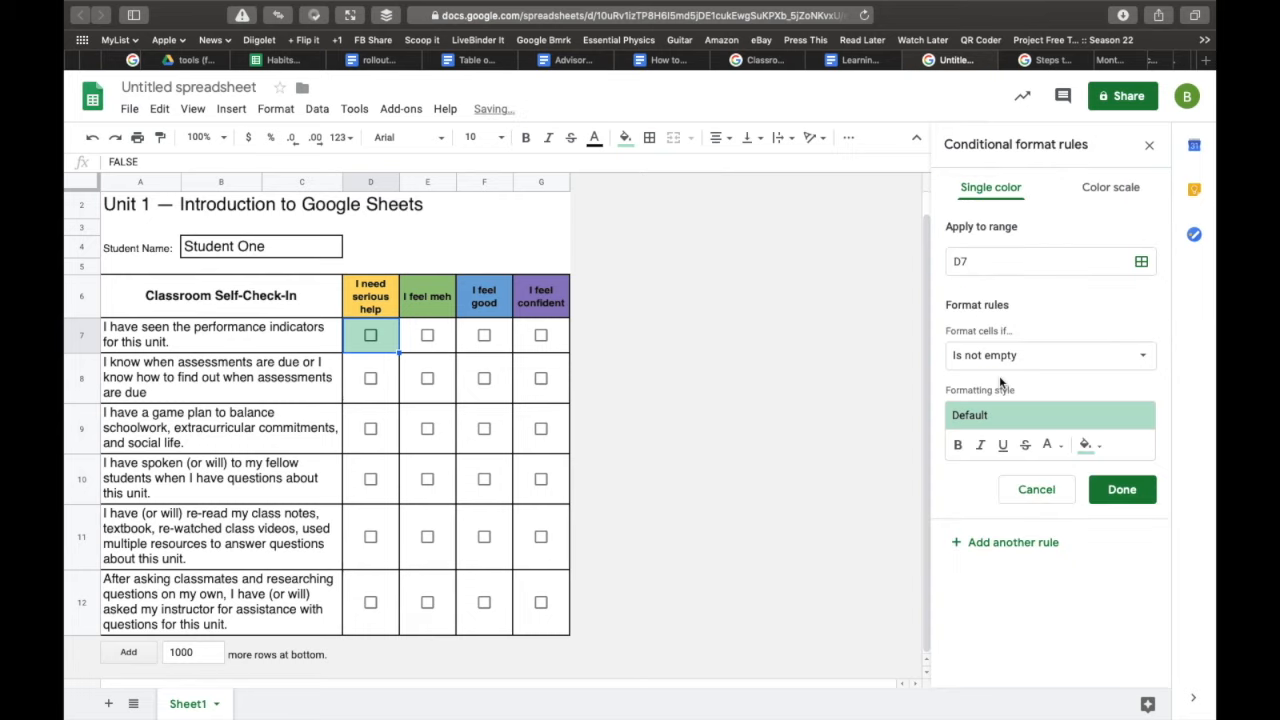
pyautogui.click(1141, 261)
pyautogui.moveTo(302, 340); pyautogui.dragTo(358, 612)
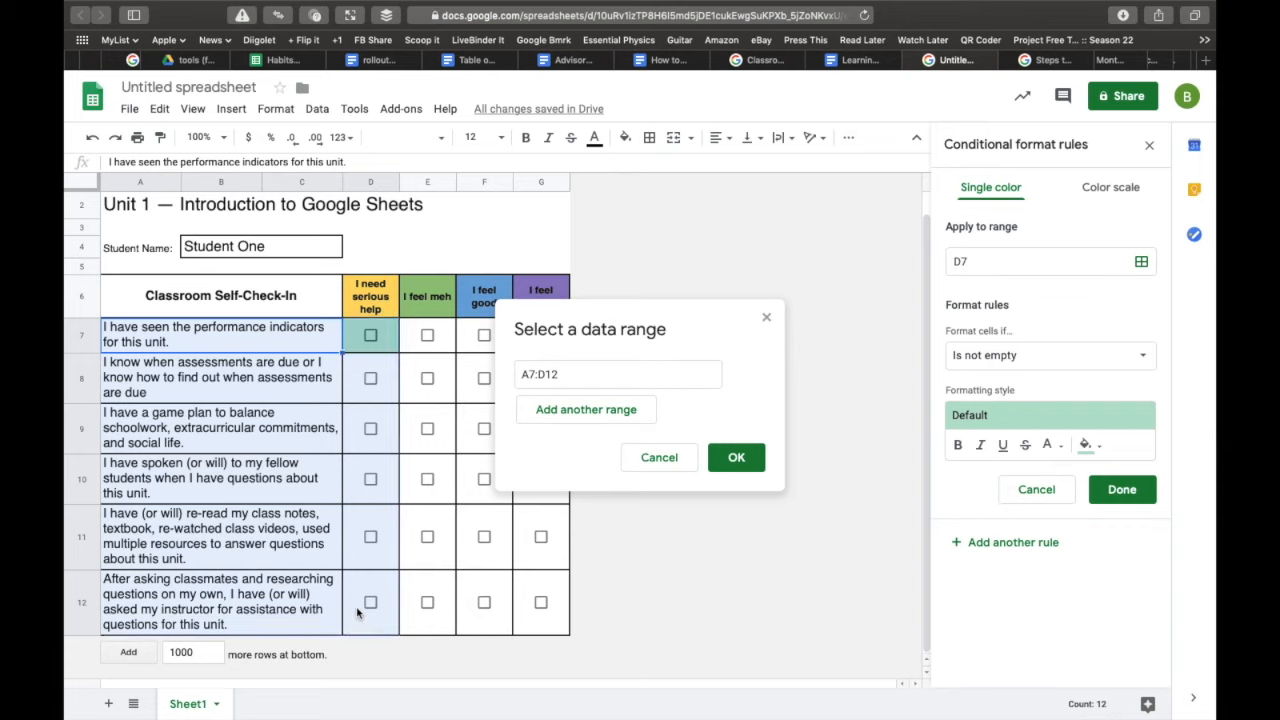
pyautogui.click(737, 458)
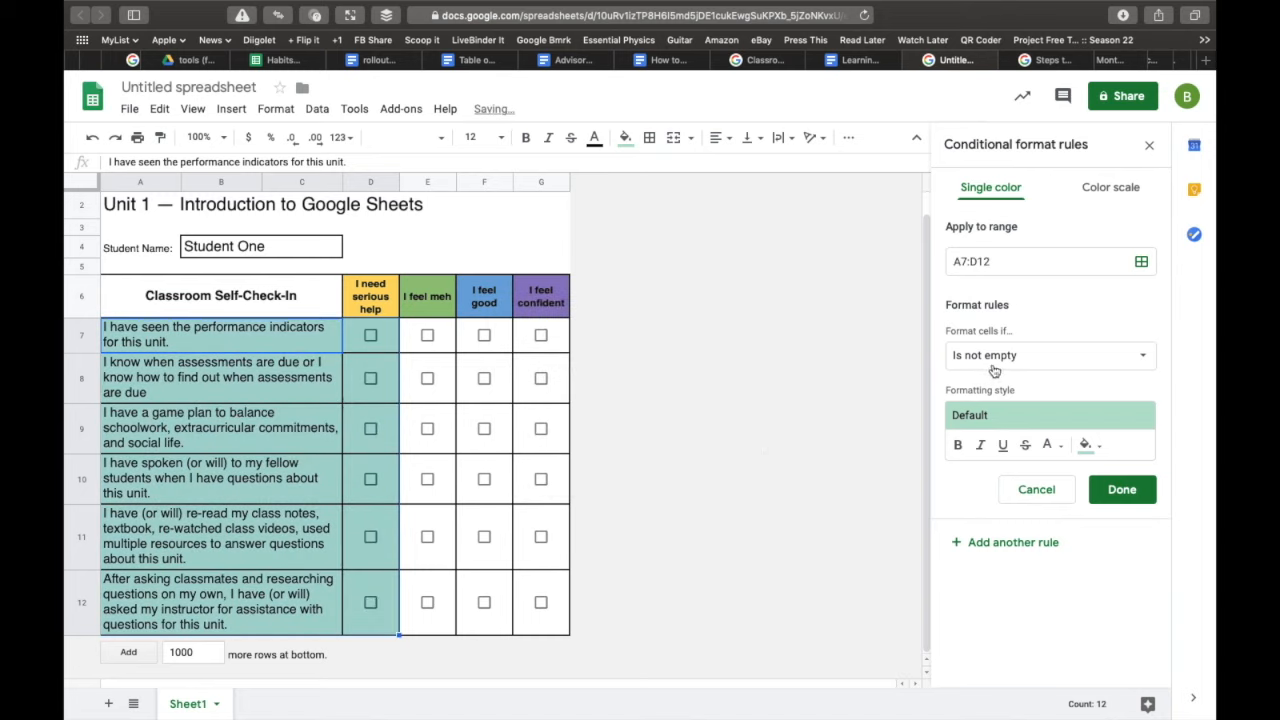
# Set the fourth rule's condition to a custom formula and enter =$d7.
pyautogui.click(994, 360)
pyautogui.scroll(-5, 1010, 550)
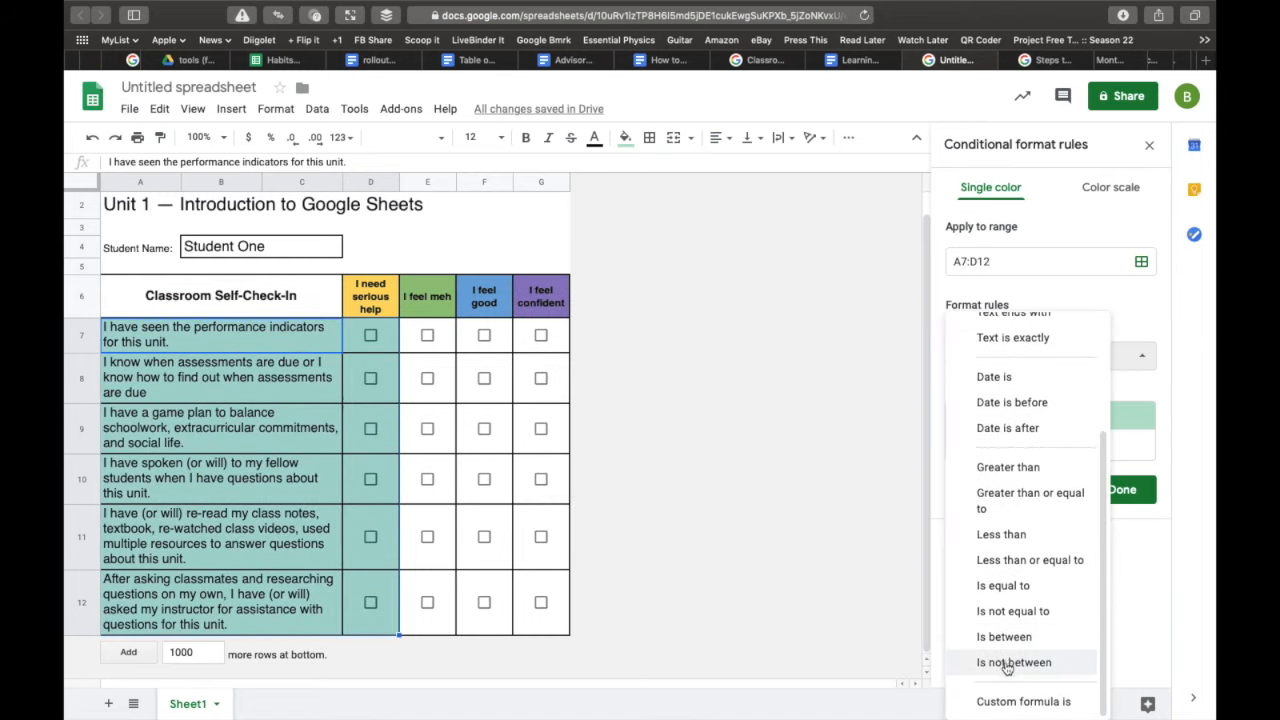
pyautogui.click(1007, 703)
pyautogui.click(1002, 391)
pyautogui.write('=$d7')
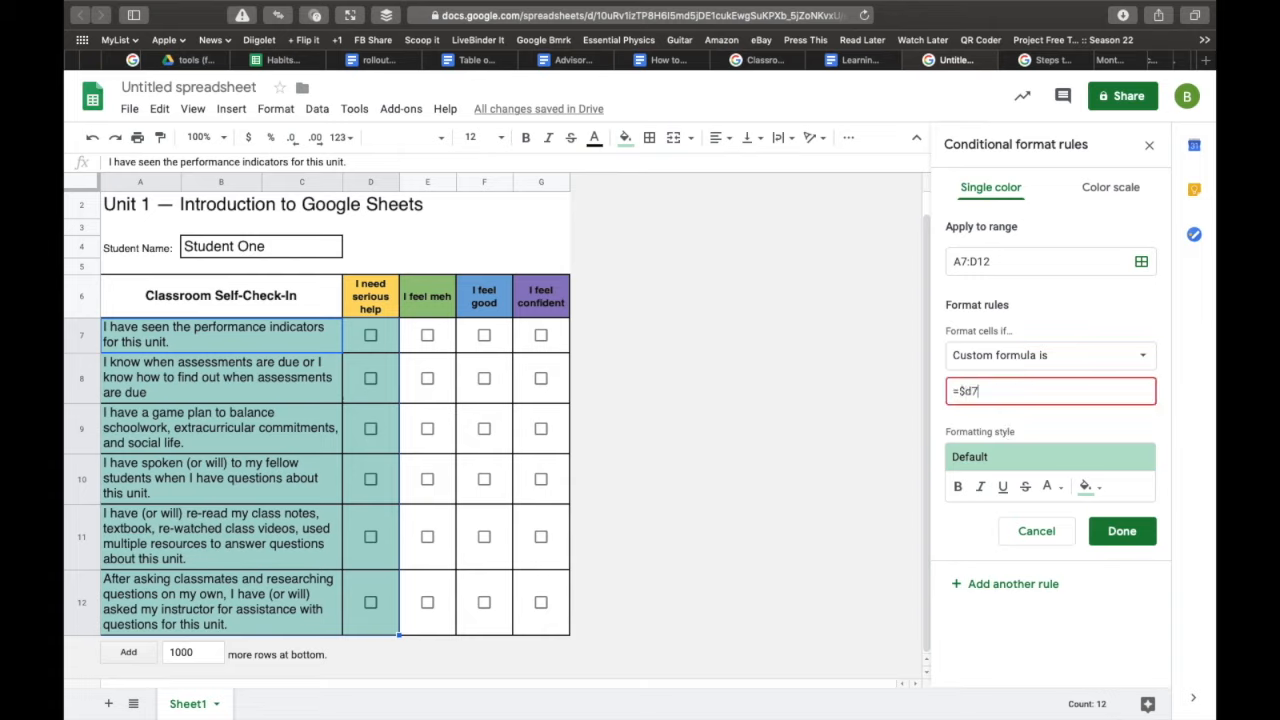
# Give the =$d7 rule a yellow fill matching the "I need serious help" heading, save it and select cell D7.
pyautogui.click(1086, 490)
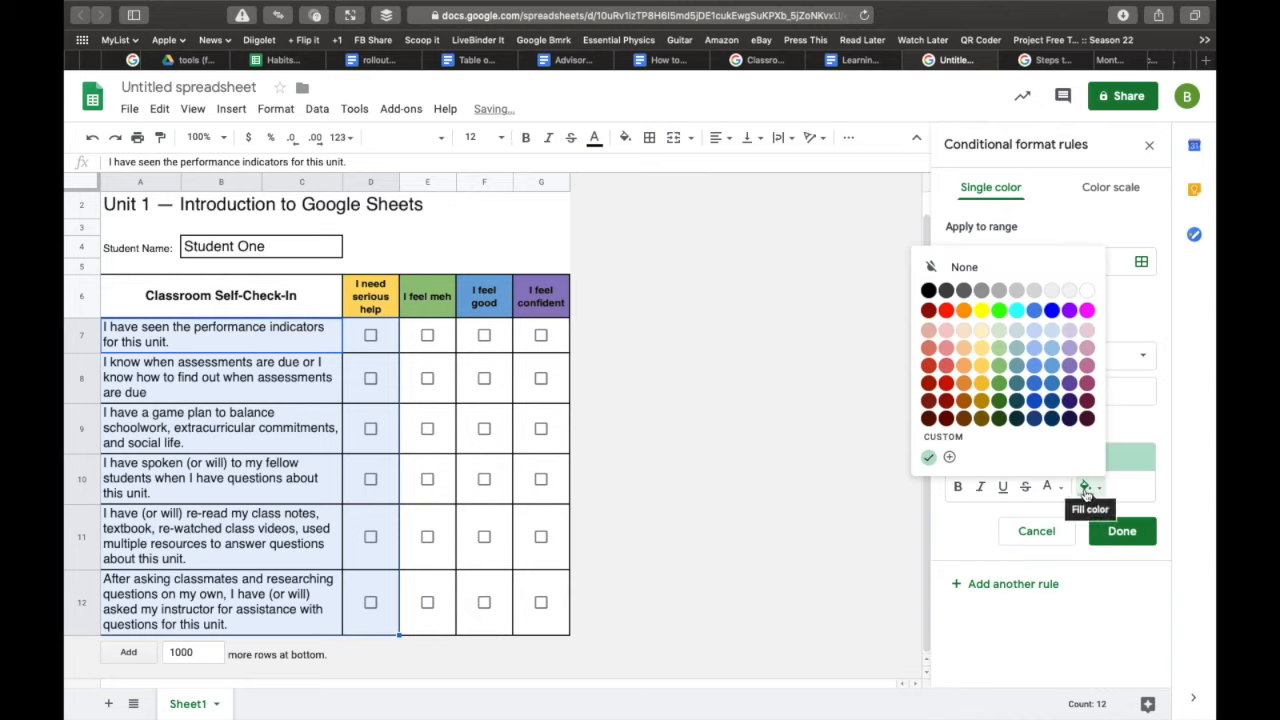
pyautogui.click(981, 367)
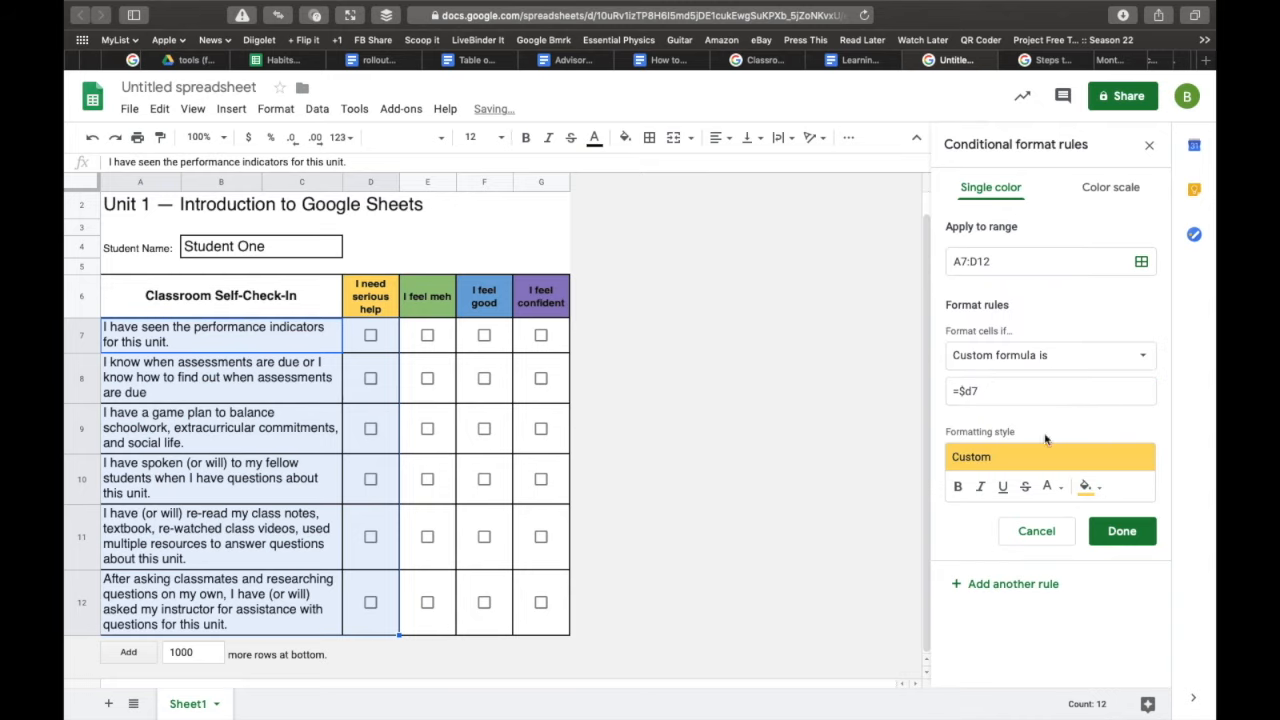
pyautogui.click(1112, 531)
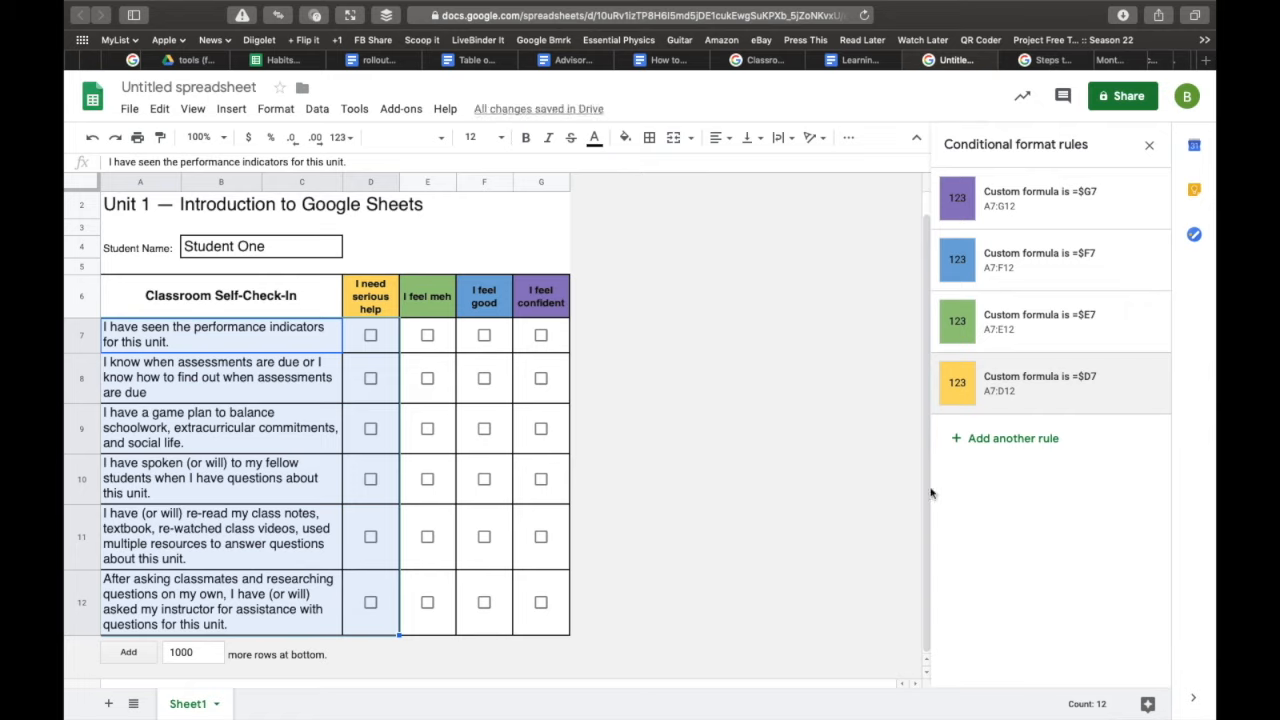
pyautogui.click(387, 345)
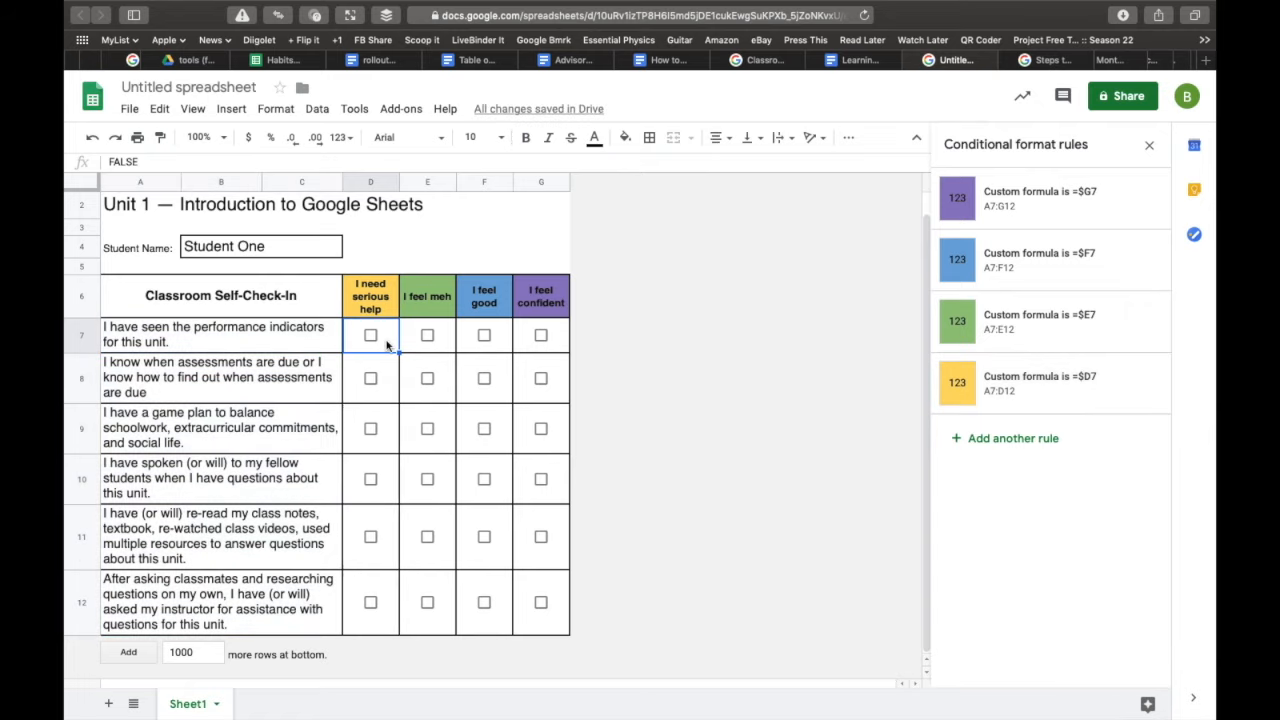
# Move through cells D7 to G7 to examine which conditional format rules apply to each checkbox column.
pyautogui.press('Right')
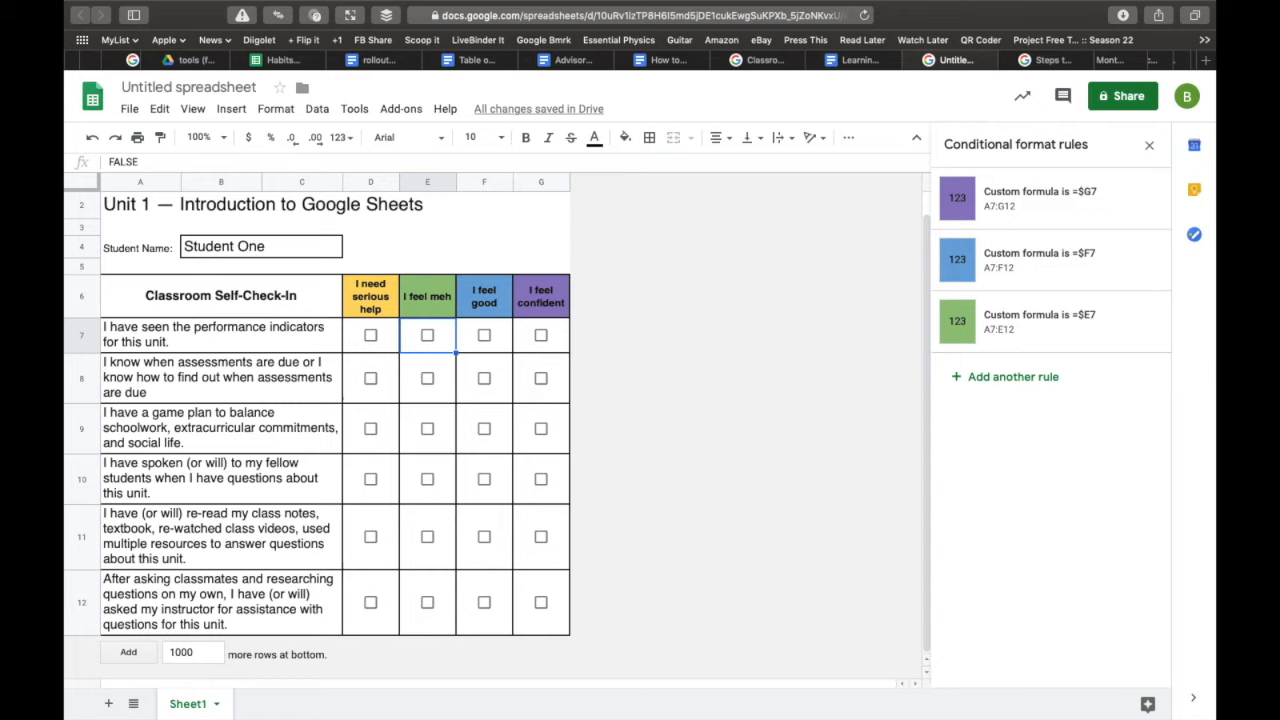
pyautogui.press('Left')
pyautogui.press('Right')
pyautogui.press('Right')
pyautogui.press('Right')
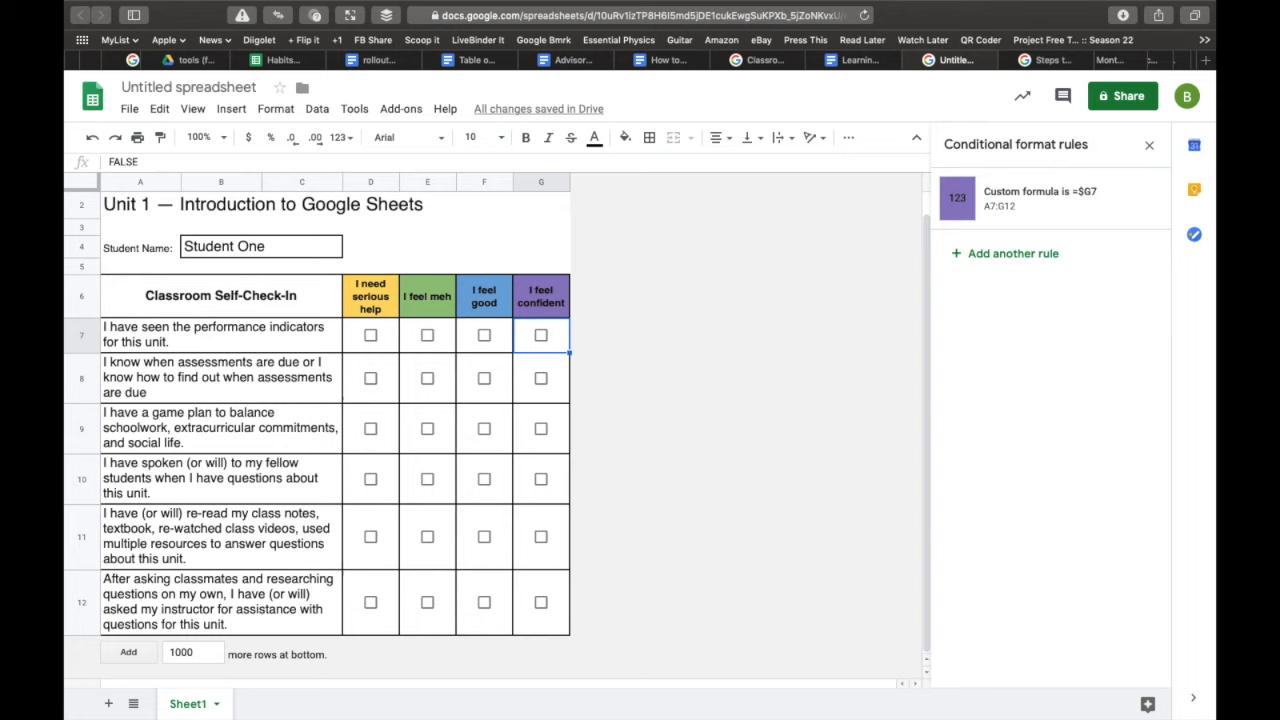
pyautogui.press('Left')
pyautogui.press('Left')
pyautogui.press('Left')
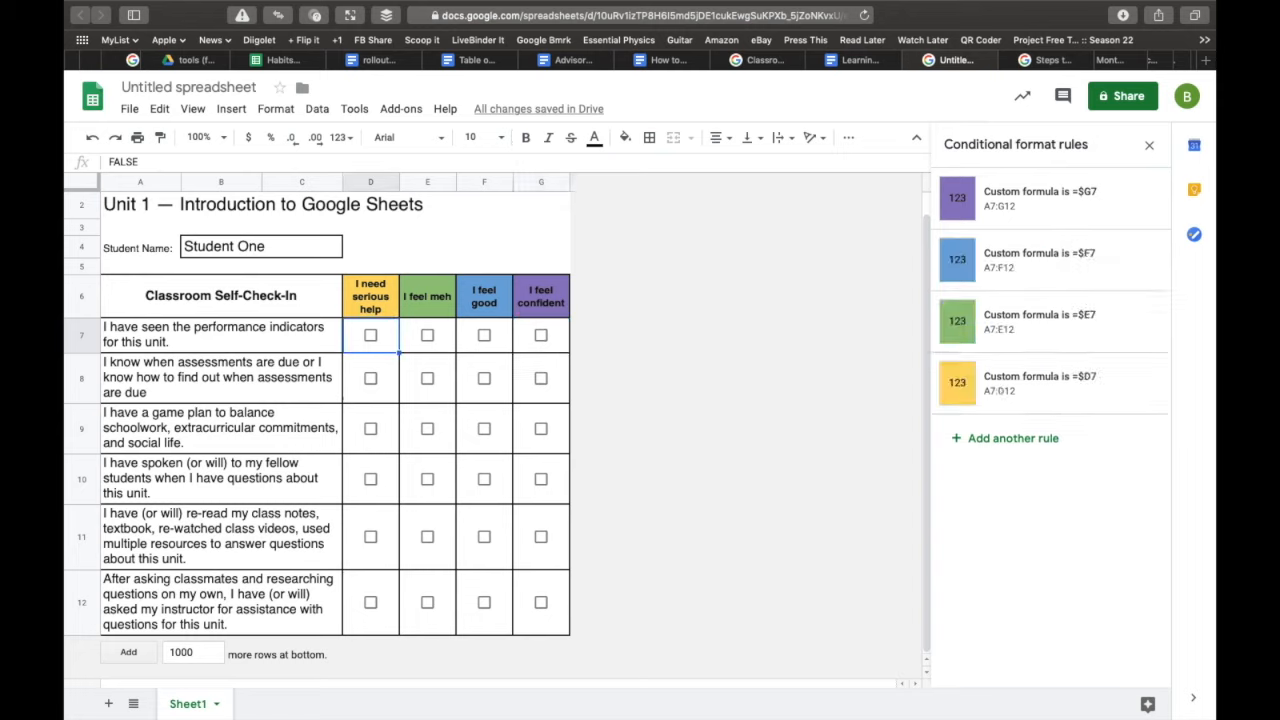
# Test the row coloring by ticking the checkboxes in cells E10, F11, G12 and D9.
pyautogui.click(427, 480)
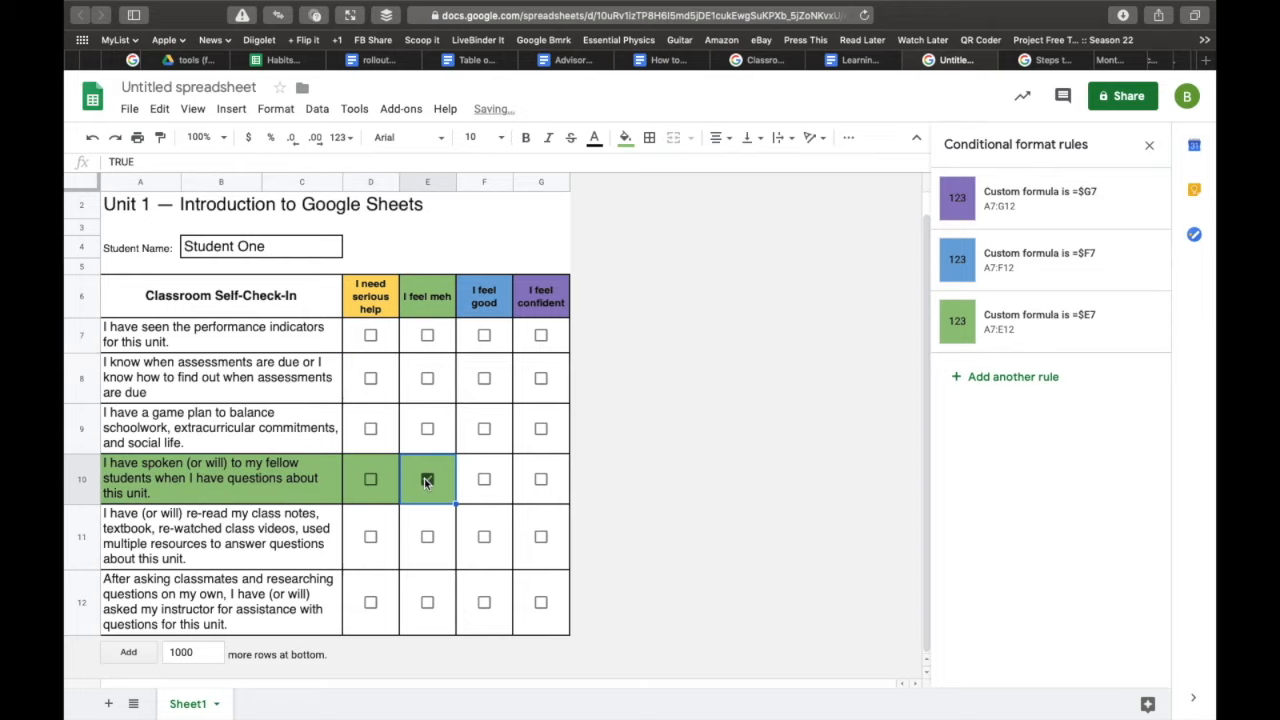
pyautogui.click(484, 538)
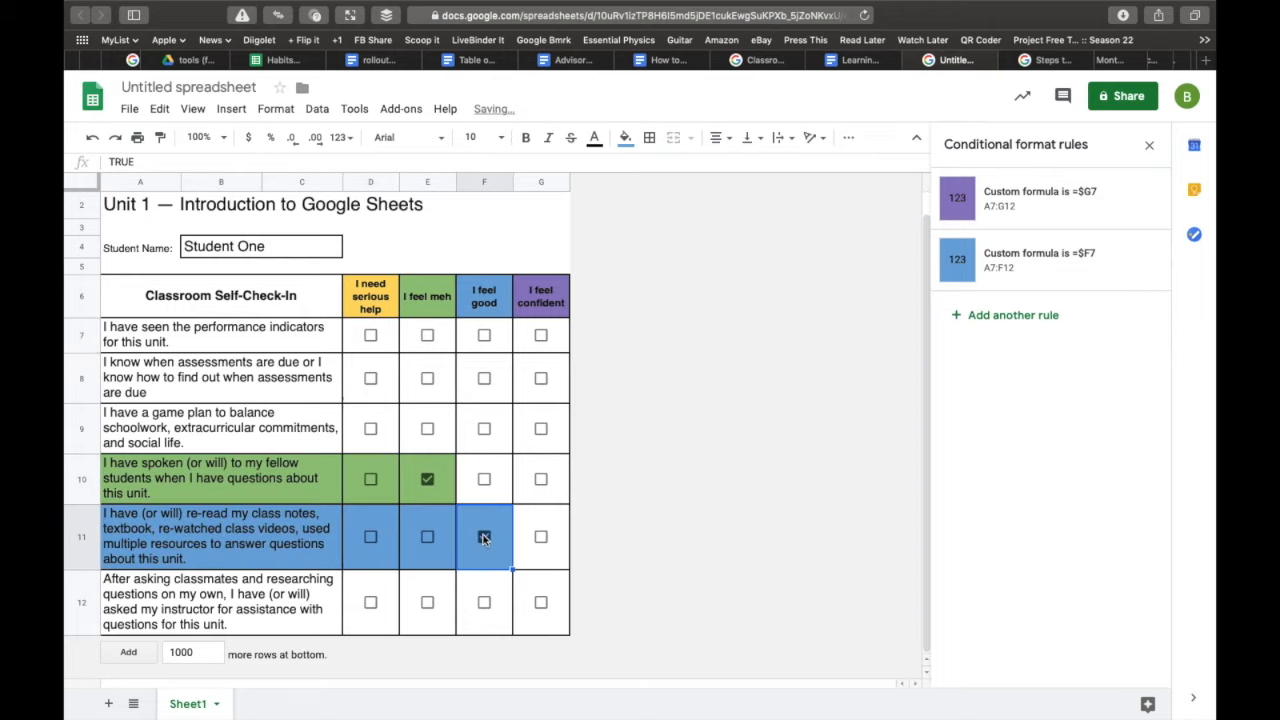
pyautogui.click(541, 603)
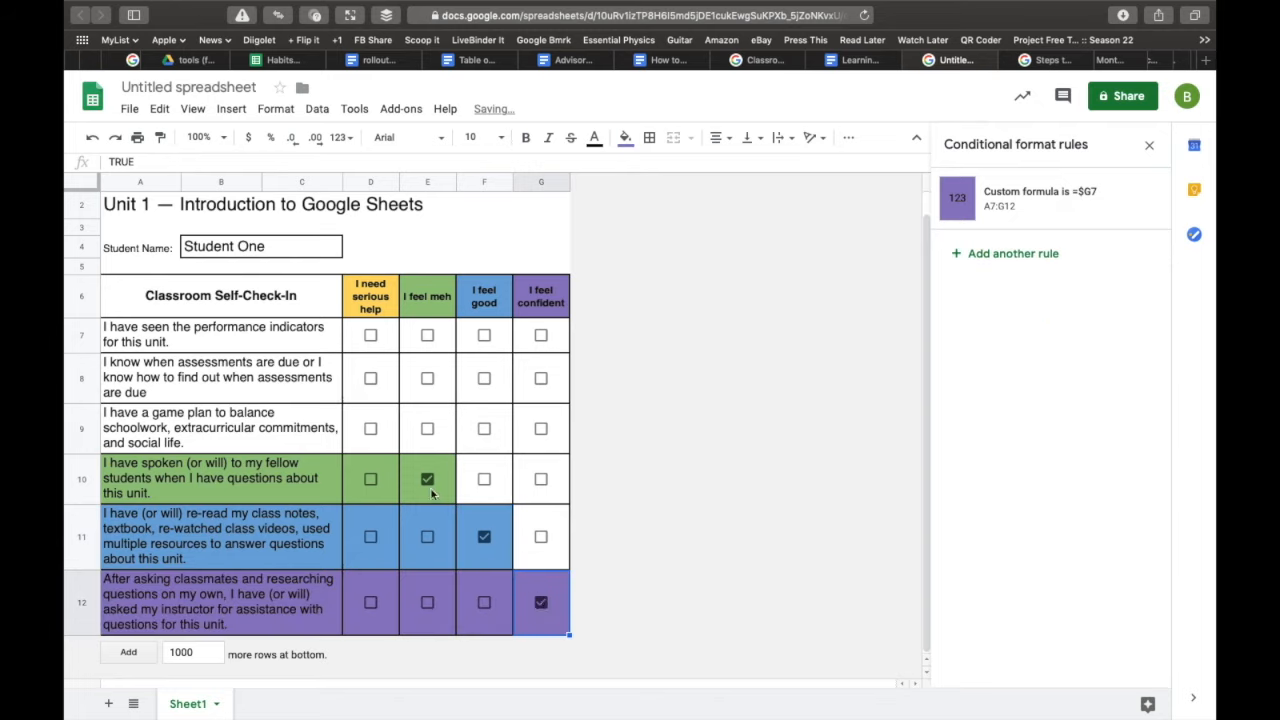
pyautogui.click(371, 430)
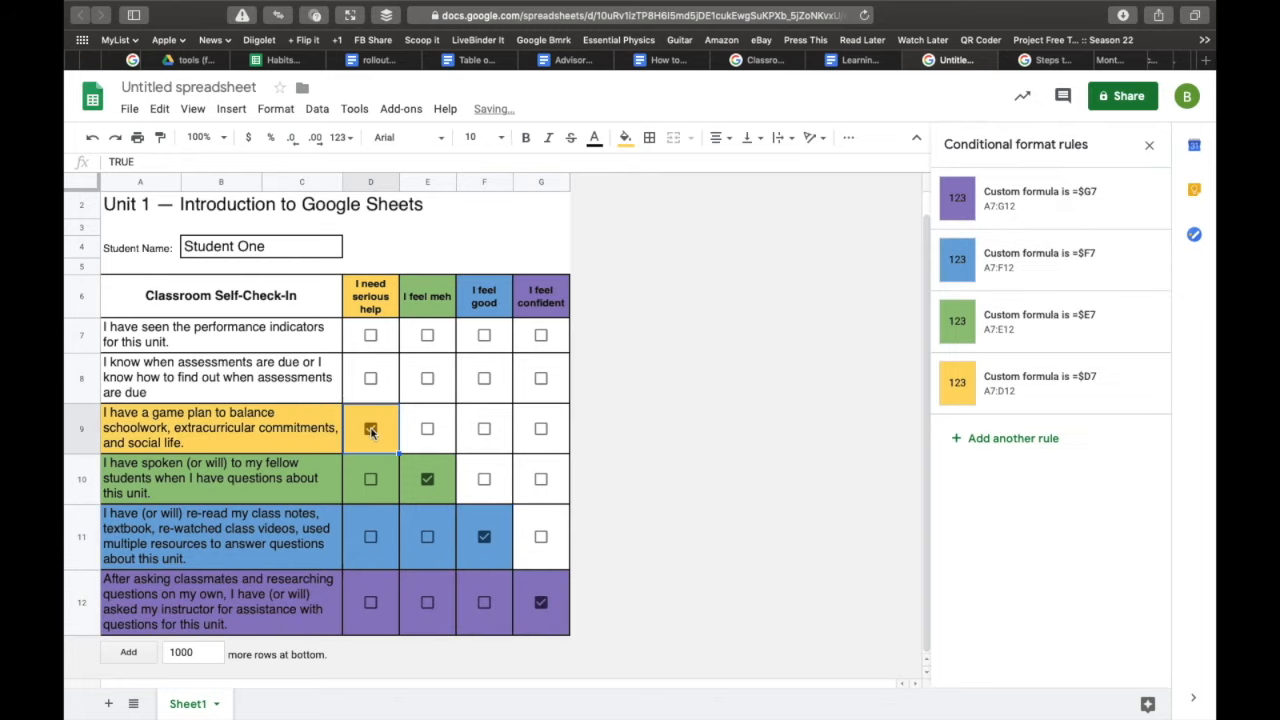
# Untick the test checkboxes in cells D9, E10, F11 and G12.
pyautogui.click(371, 430)
pyautogui.click(427, 479)
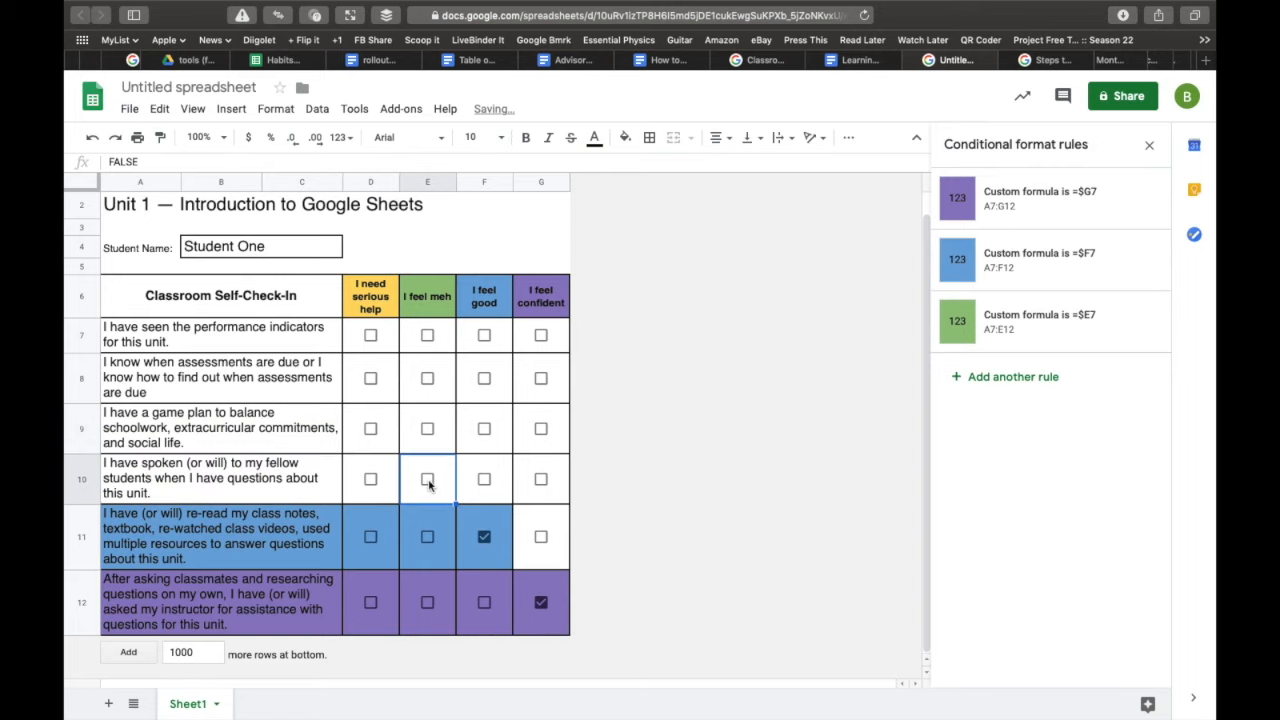
pyautogui.click(484, 538)
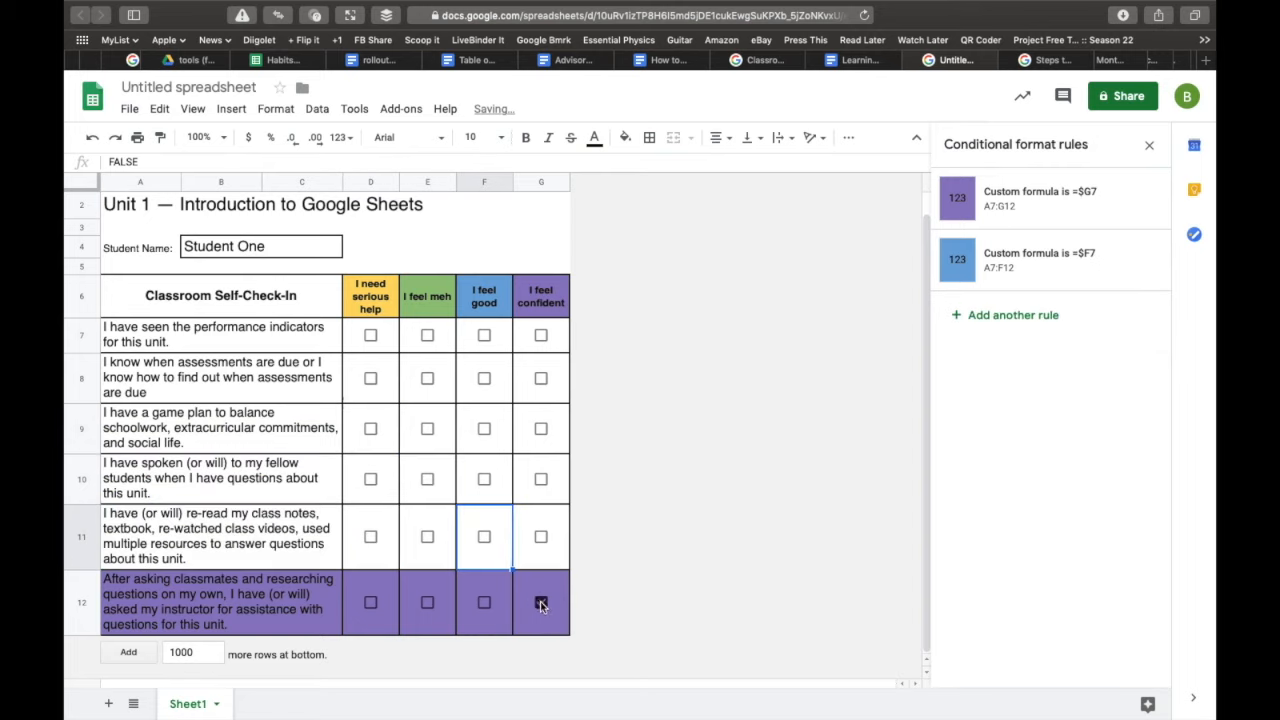
pyautogui.click(541, 603)
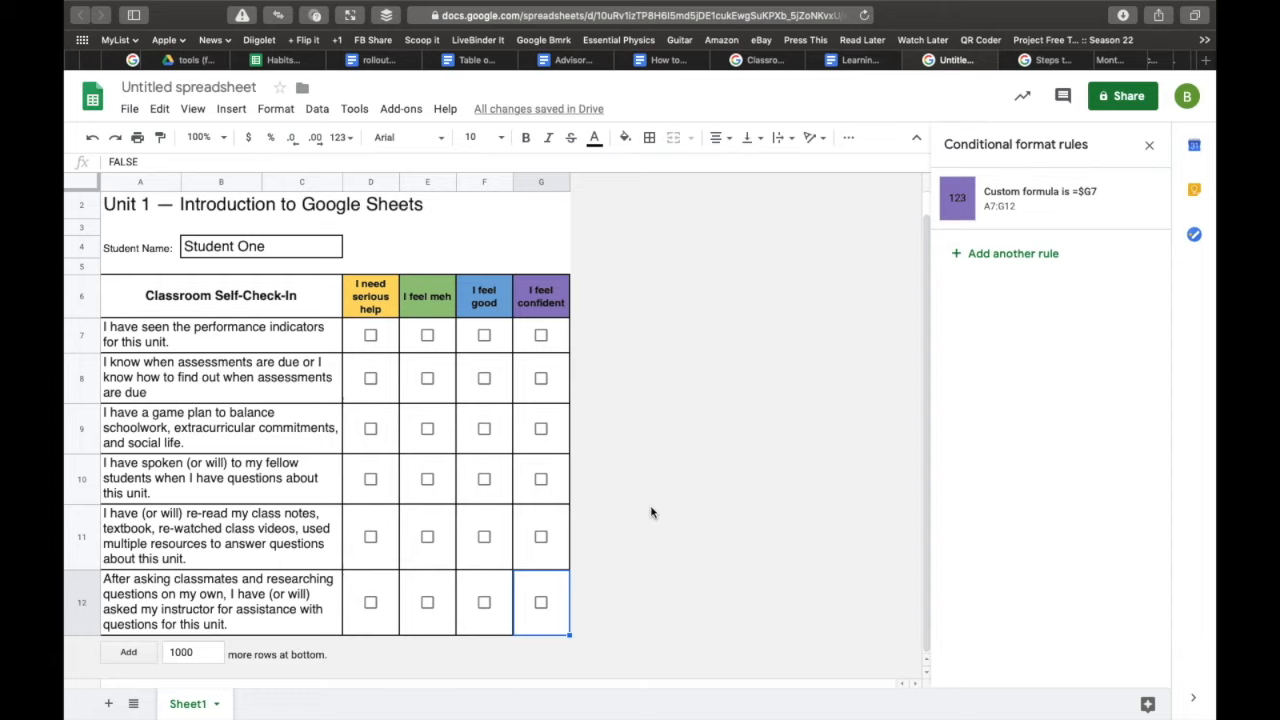
# Rename the Sheet1 sheet as Unit 1.
pyautogui.scroll(1, 651, 512)
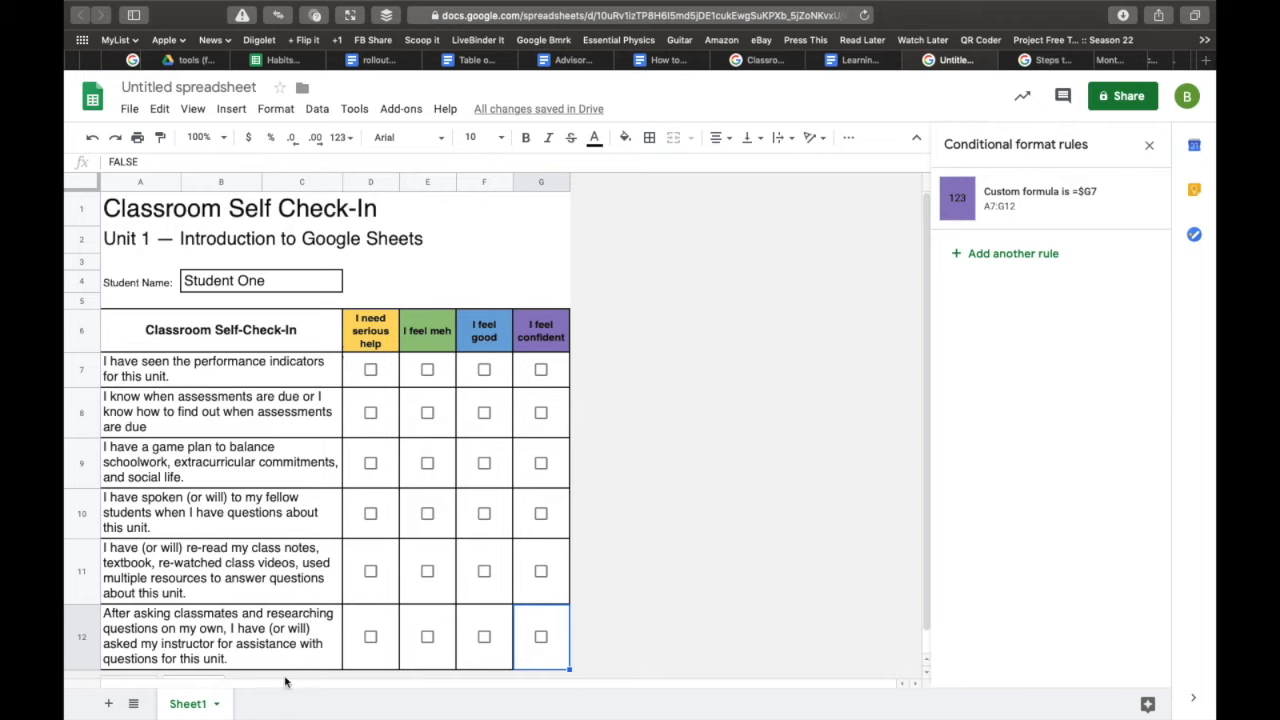
pyautogui.doubleClick(198, 705)
pyautogui.write('Unit 1')
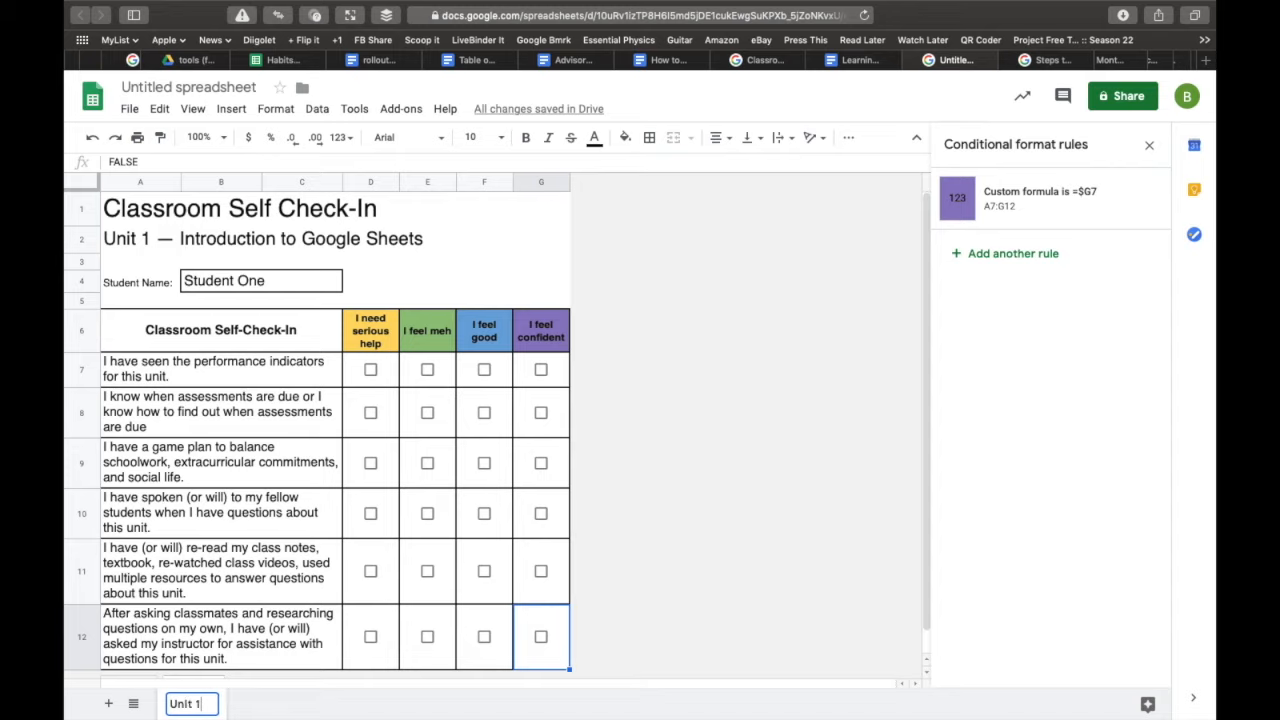
pyautogui.press('Return')
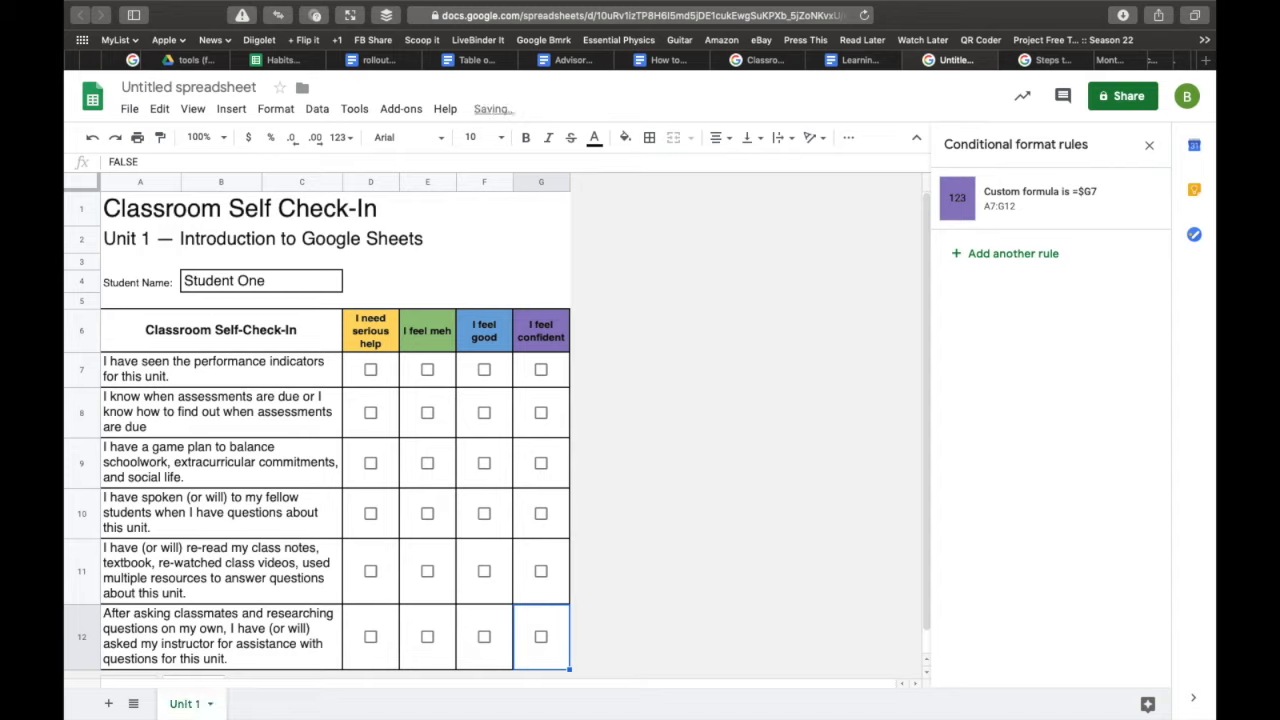
# Duplicate the Unit 1 sheet and rename the copy as Unit 2.
pyautogui.rightClick(187, 706)
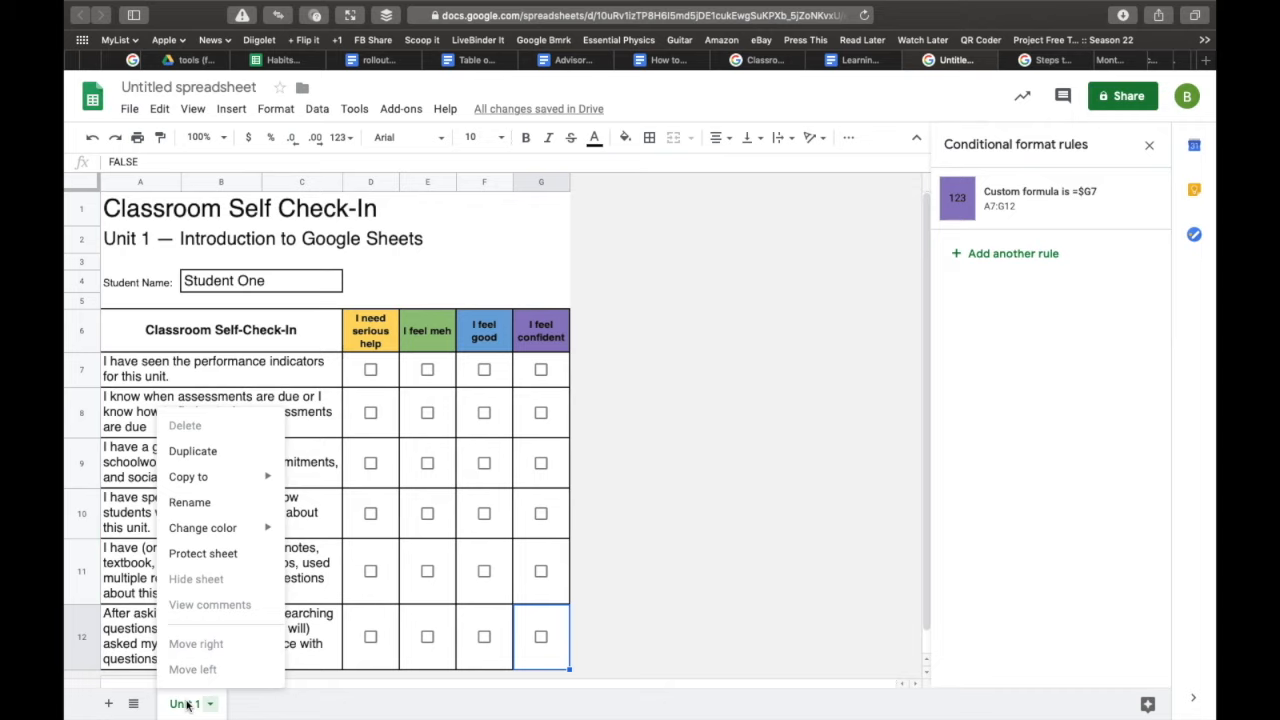
pyautogui.click(200, 452)
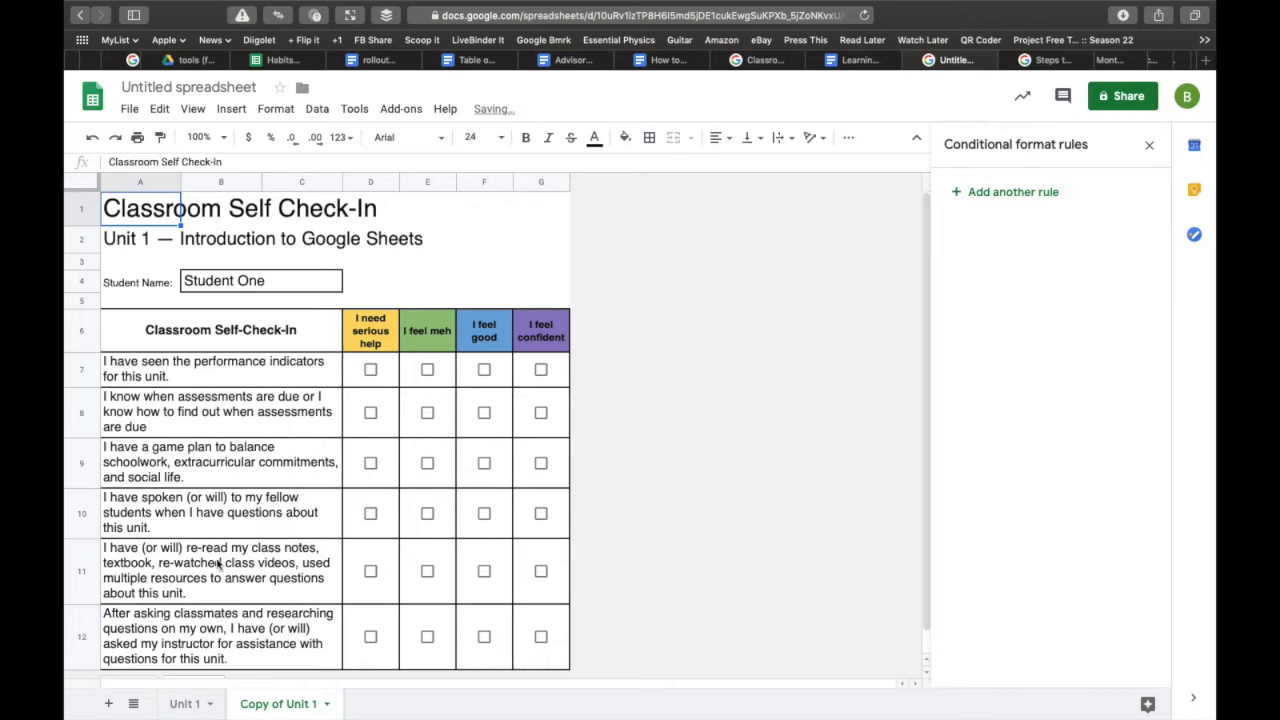
pyautogui.doubleClick(278, 704)
pyautogui.write('Unit 2')
pyautogui.press('Return')
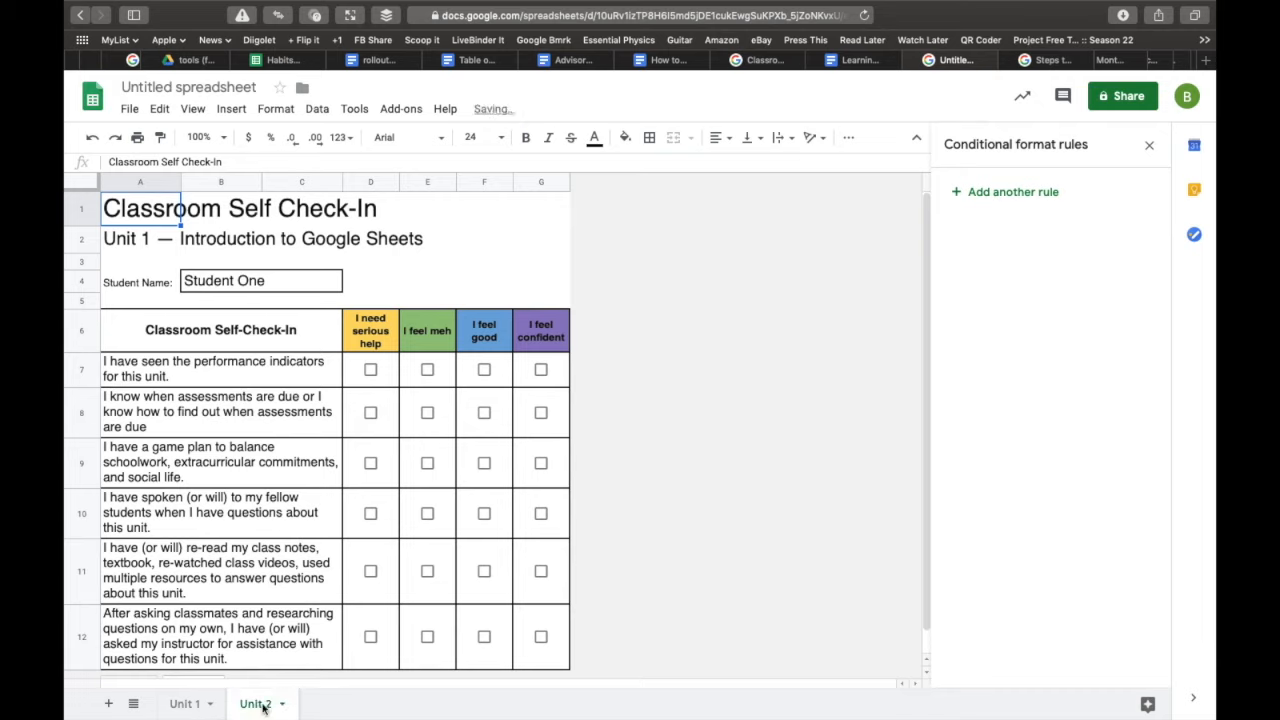
# Change the subtitle in cell A2 of the Unit 2 sheet to "Unit 2 — Introduction to Google Docs".
pyautogui.click(133, 240)
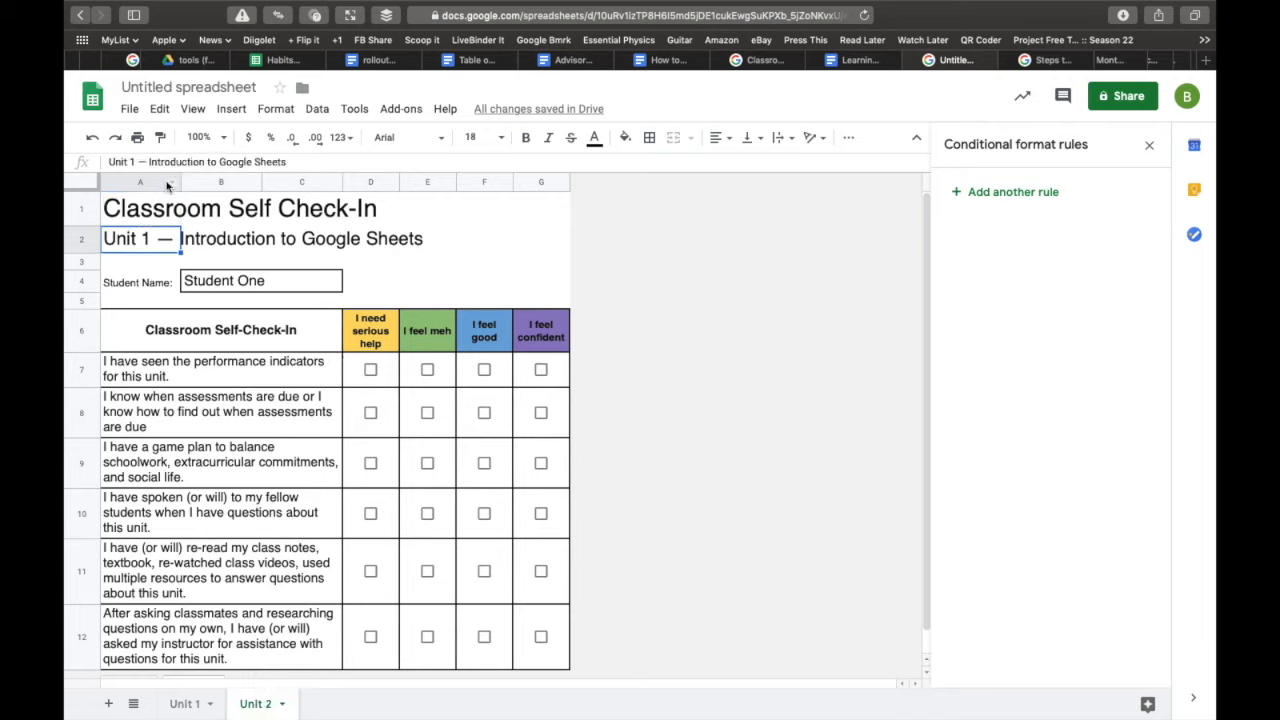
pyautogui.click(133, 162)
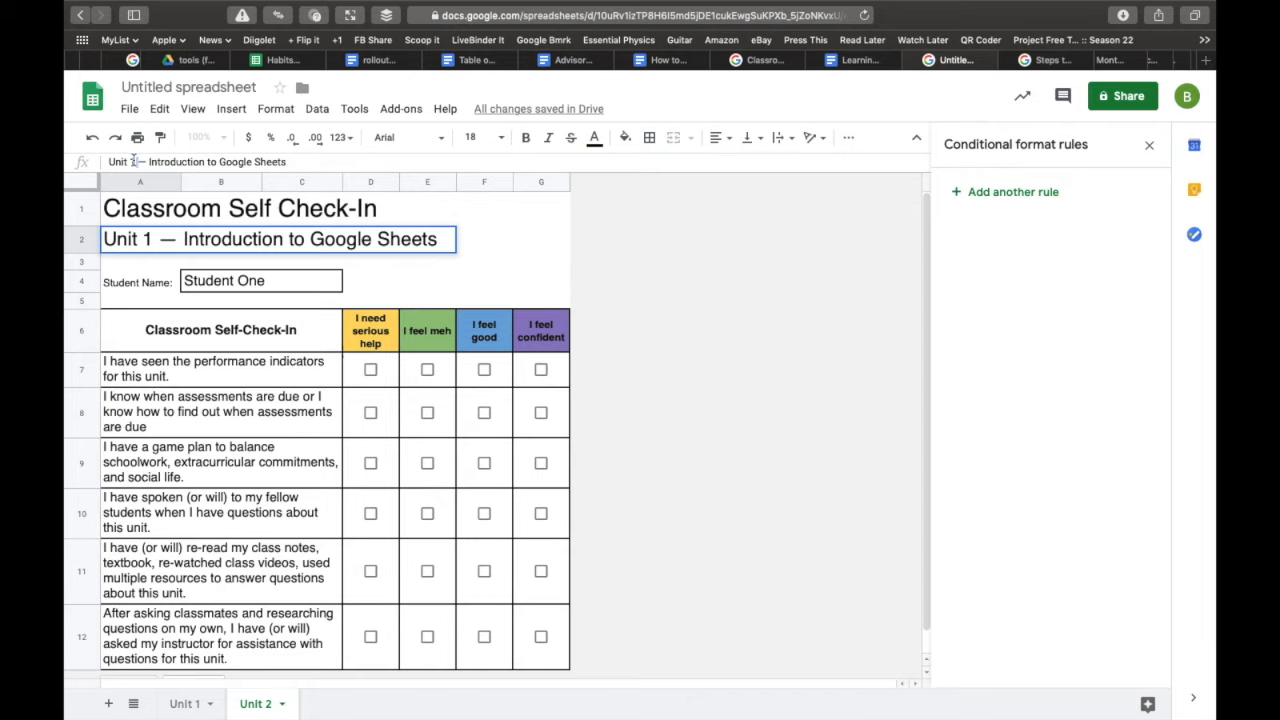
pyautogui.press('BackSpace')
pyautogui.write('2')
pyautogui.doubleClick(270, 162)
pyautogui.write('Doc')
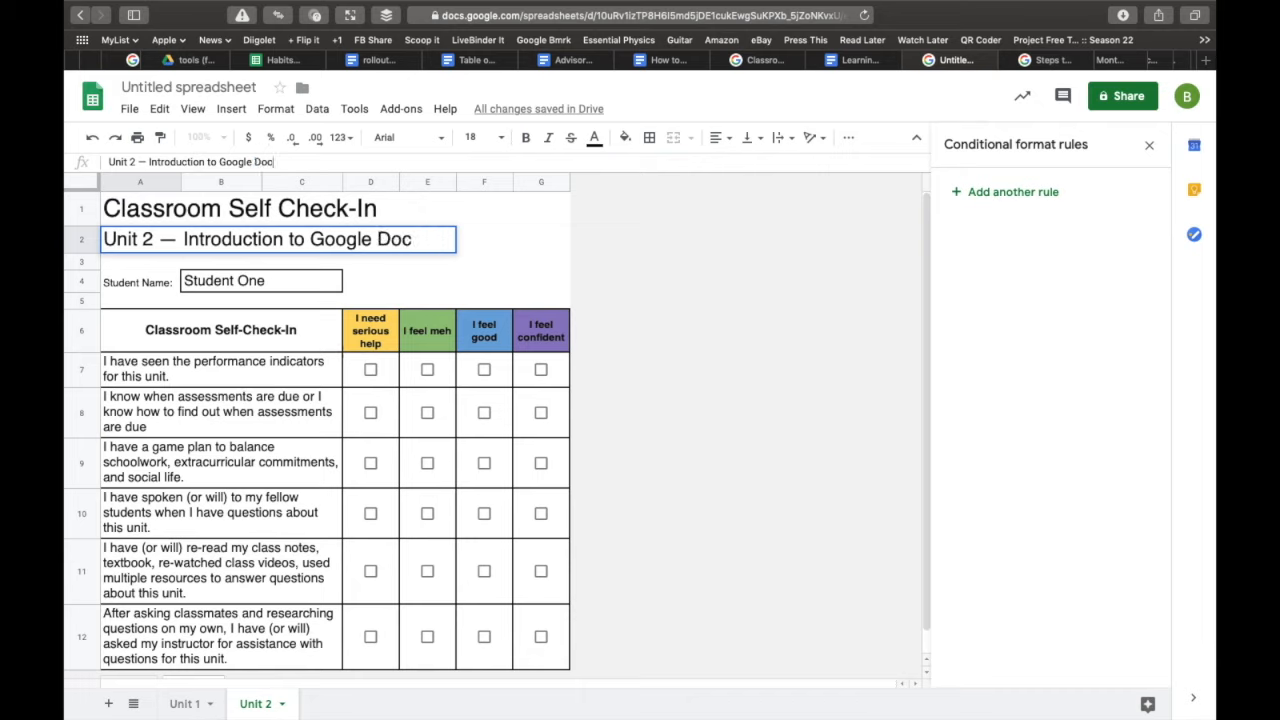
pyautogui.write('s')
pyautogui.press('Return')
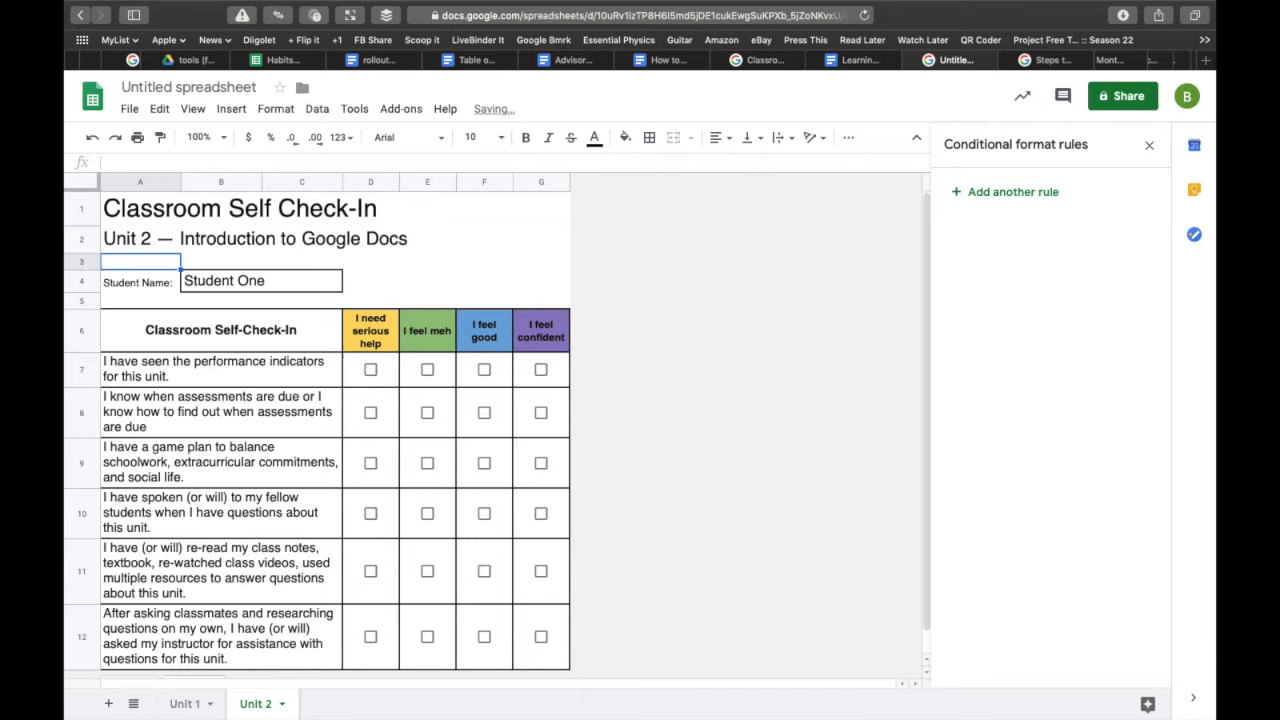
# Clear the student name cell B4 on both the Unit 1 and Unit 2 sheets.
pyautogui.click(200, 285)
pyautogui.click(183, 704)
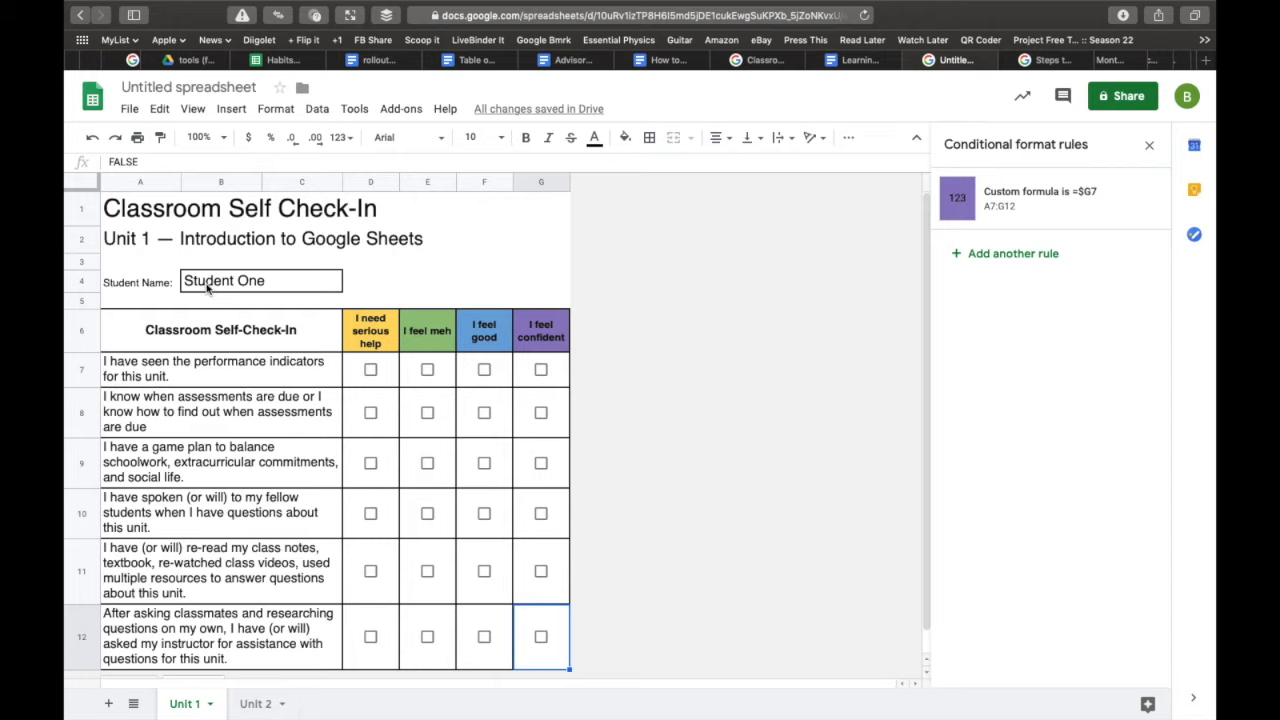
pyautogui.click(206, 285)
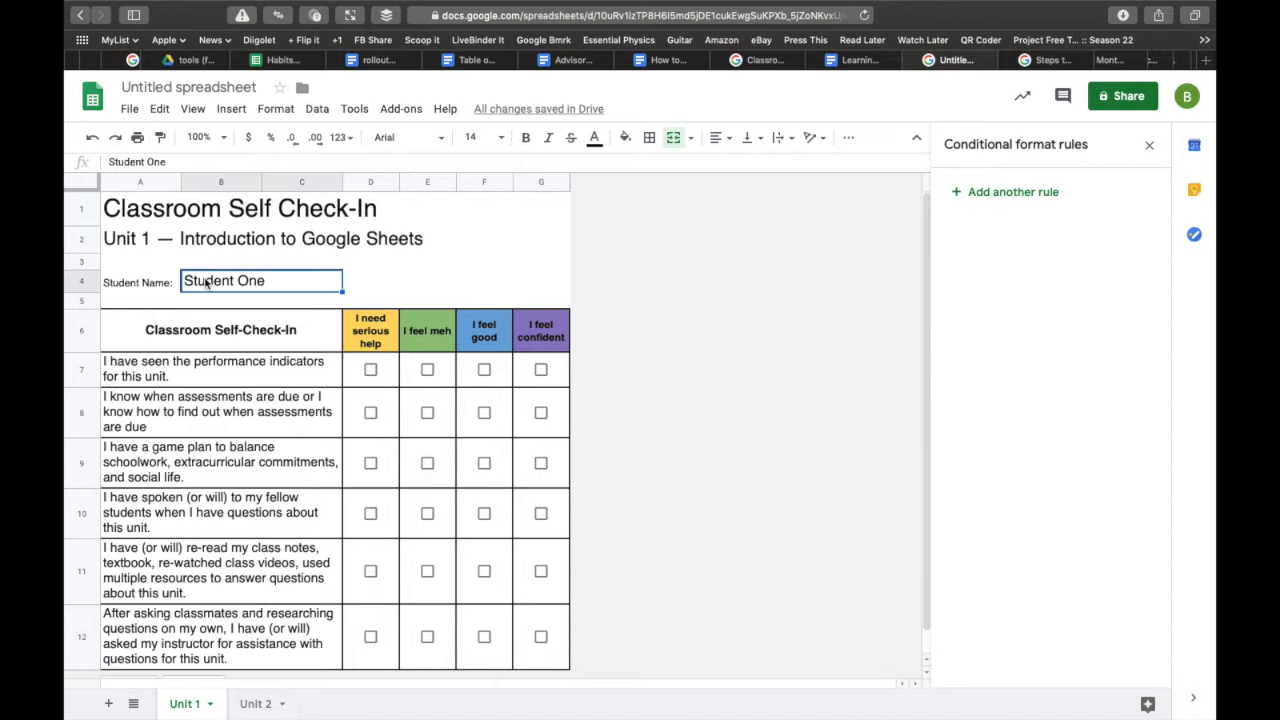
pyautogui.press('Delete')
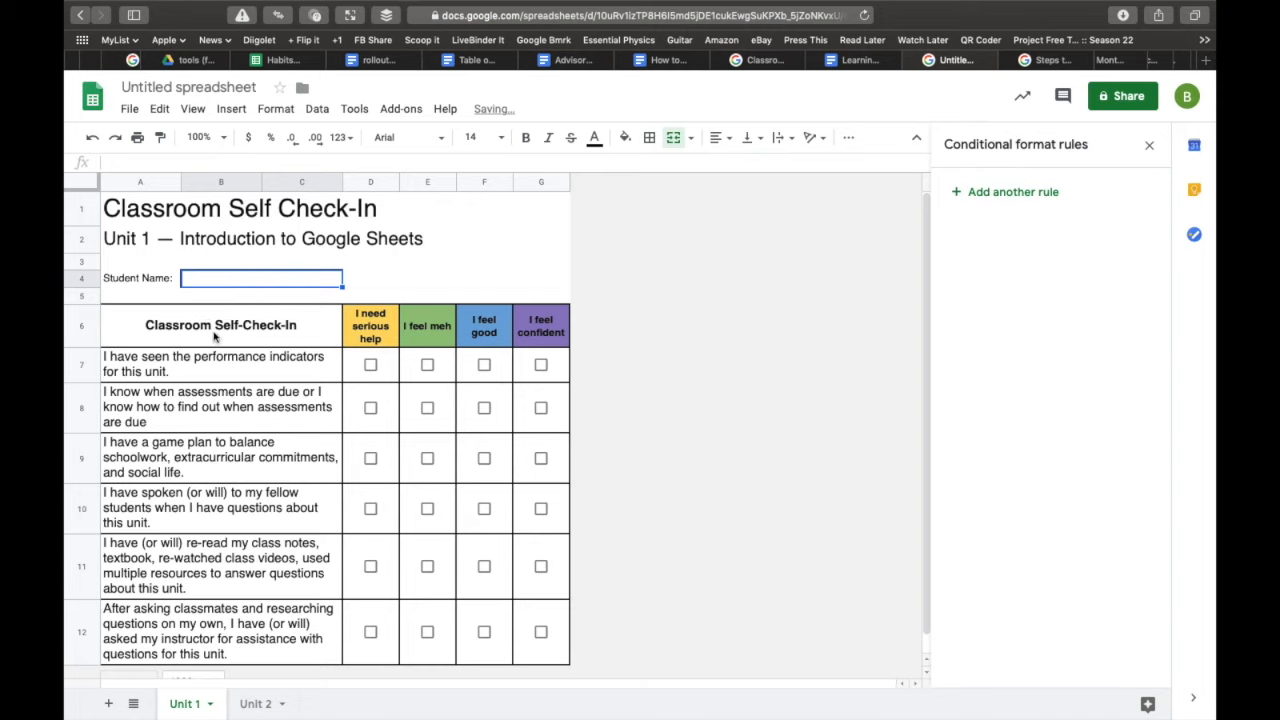
pyautogui.click(257, 704)
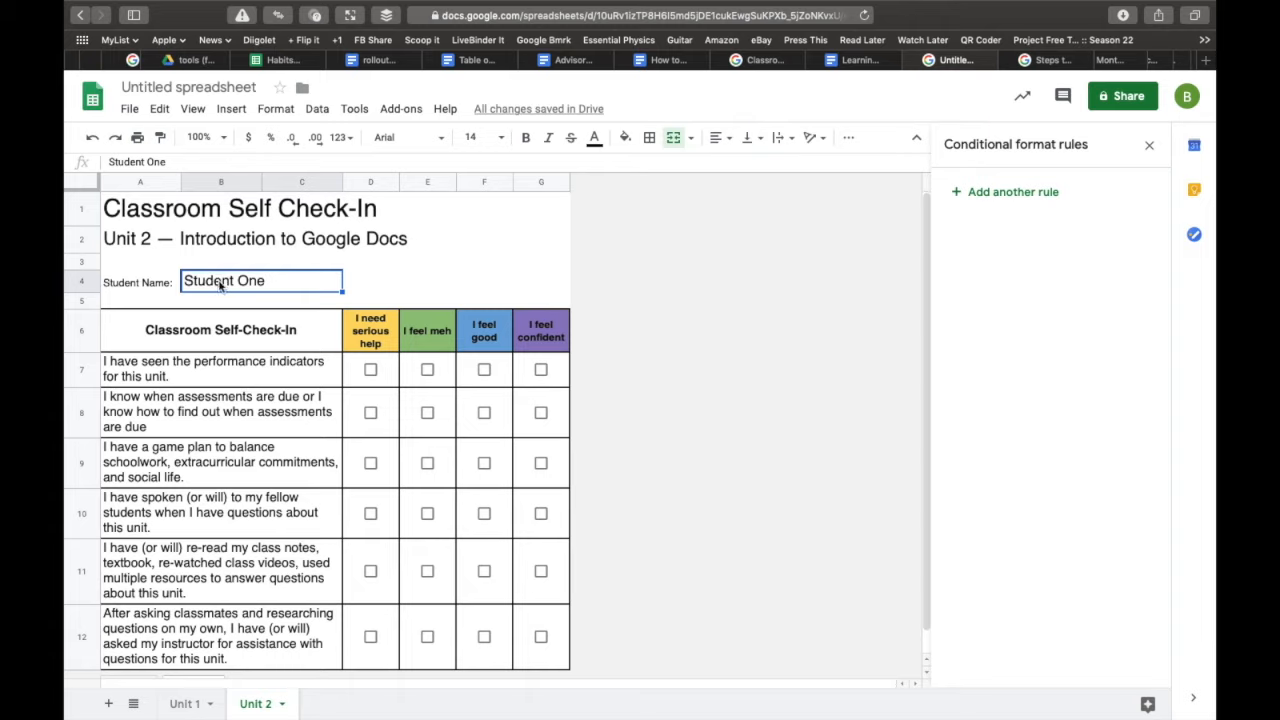
pyautogui.press('BackSpace')
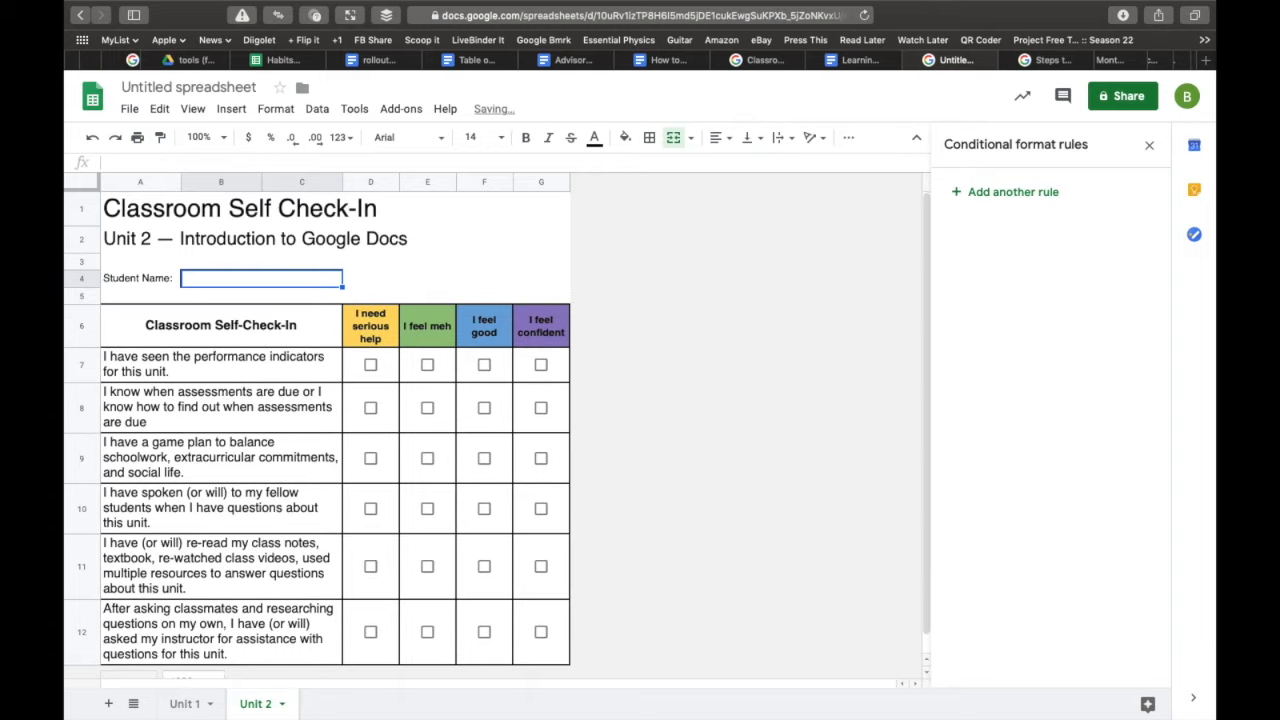
# Link the student name cell on the Unit 2 sheet to the Unit 1 sheet with the formula ='Unit 1'!B4.
pyautogui.click(184, 703)
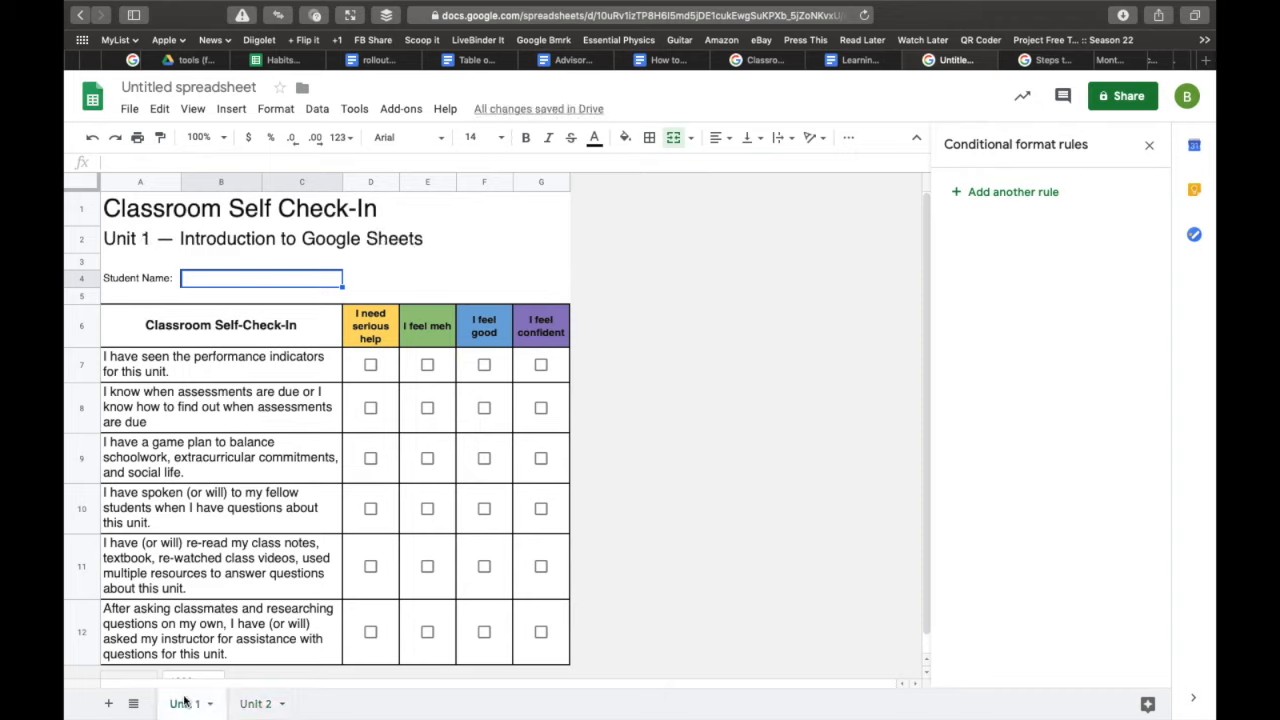
pyautogui.click(254, 706)
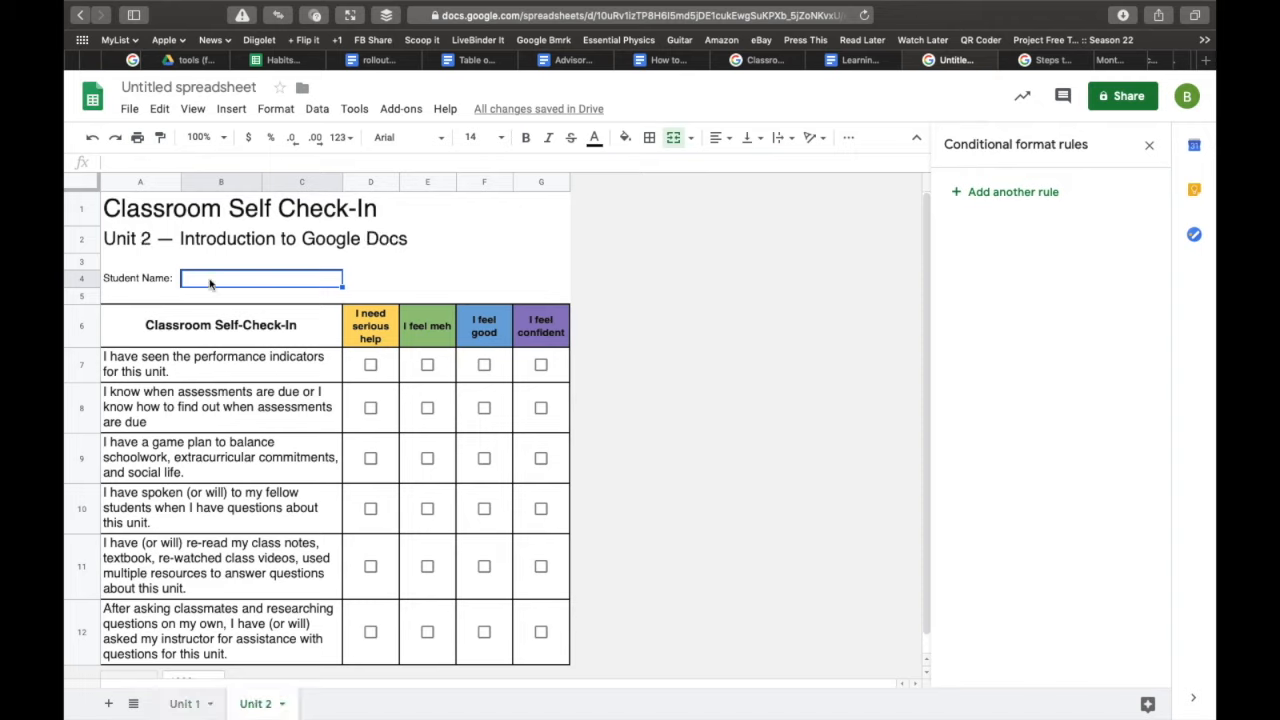
pyautogui.write('=')
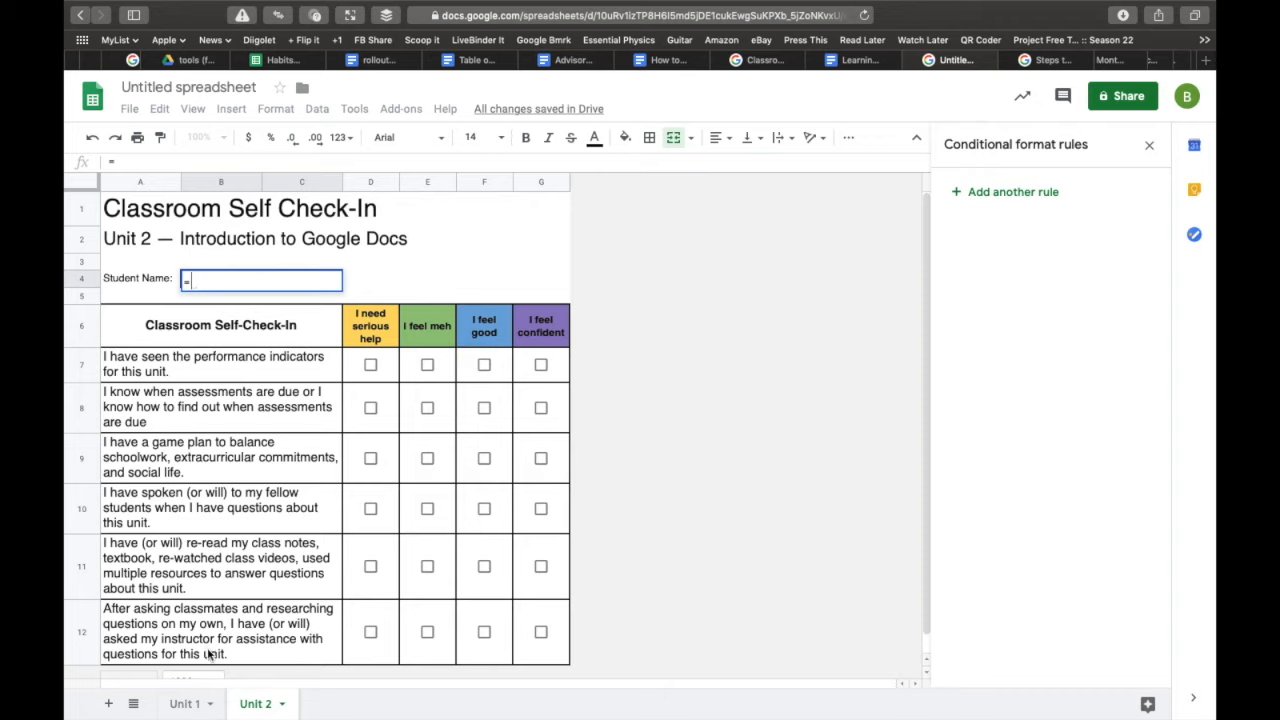
pyautogui.click(186, 704)
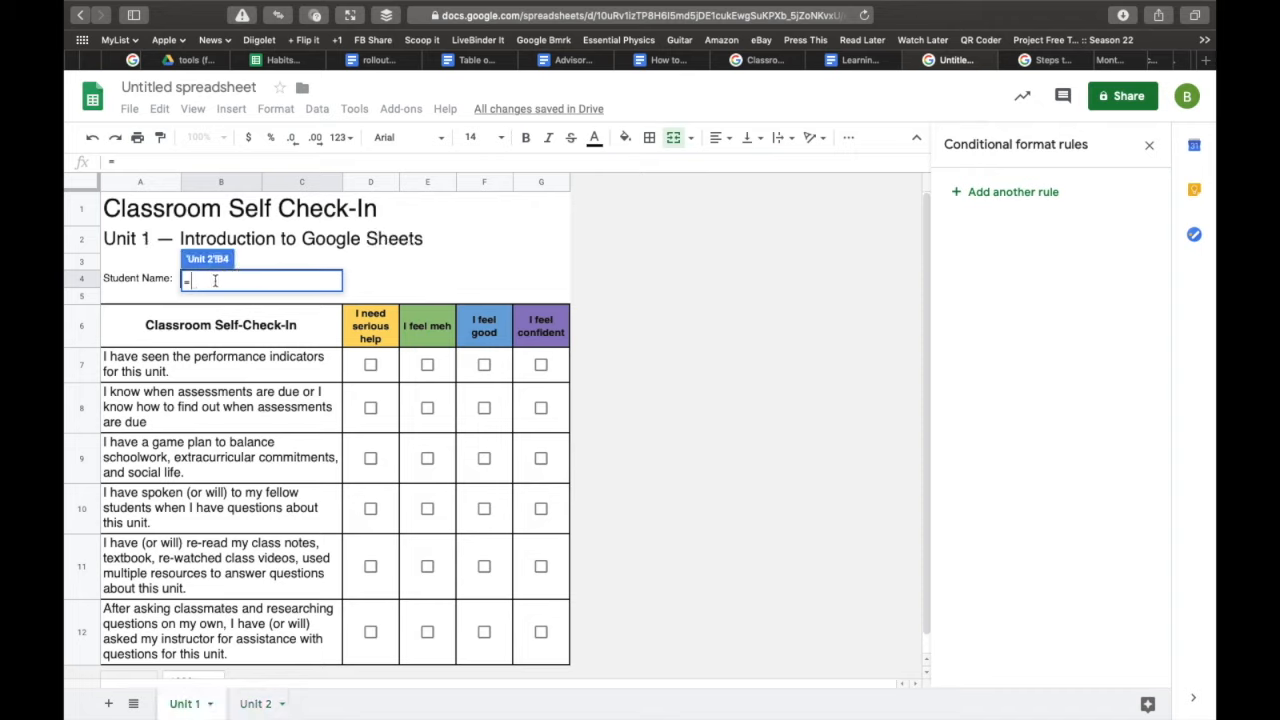
pyautogui.click(148, 283)
pyautogui.press('Right')
pyautogui.press('Return')
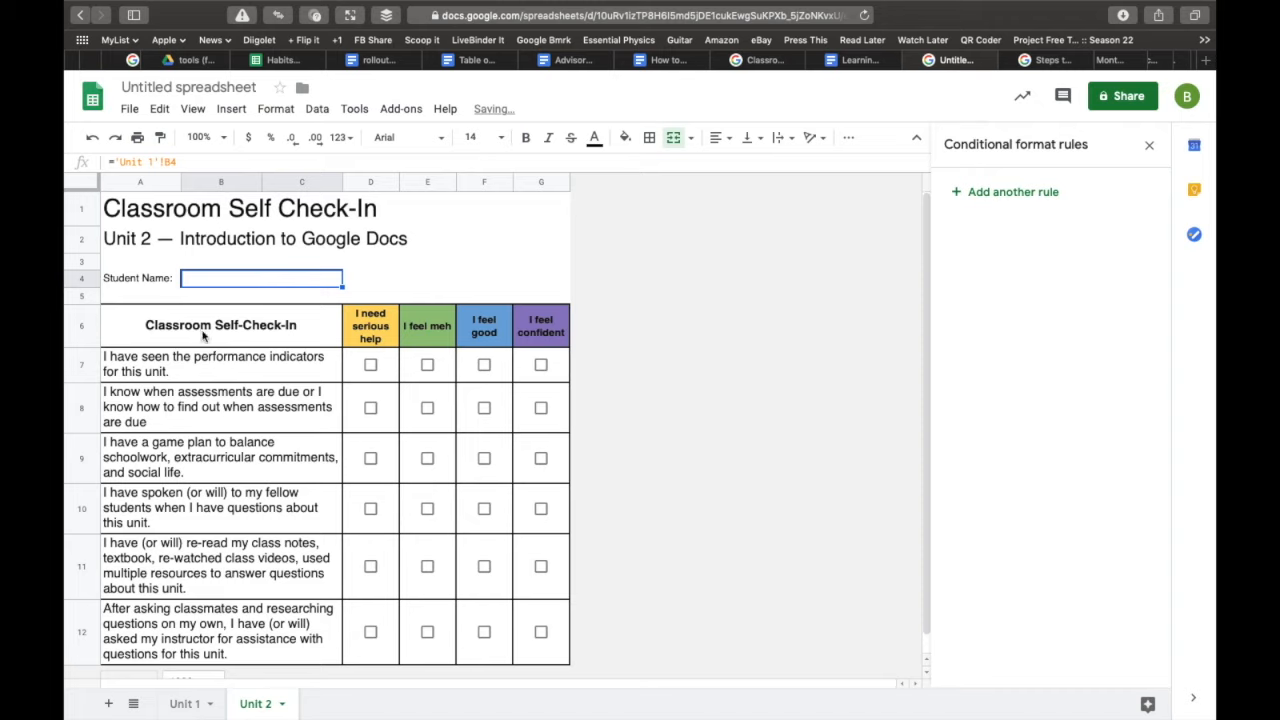
# Enter "Student One" as the student name in cell B4 of the Unit 1 sheet.
pyautogui.click(192, 703)
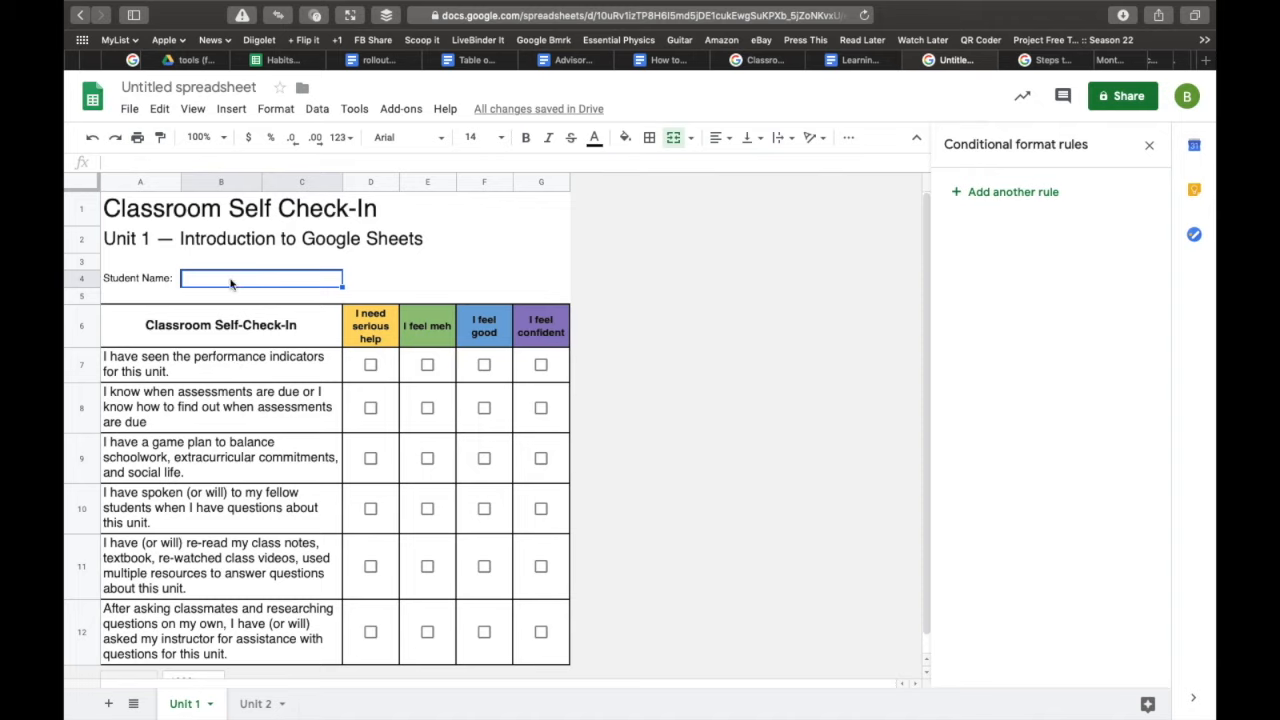
pyautogui.write('Student One')
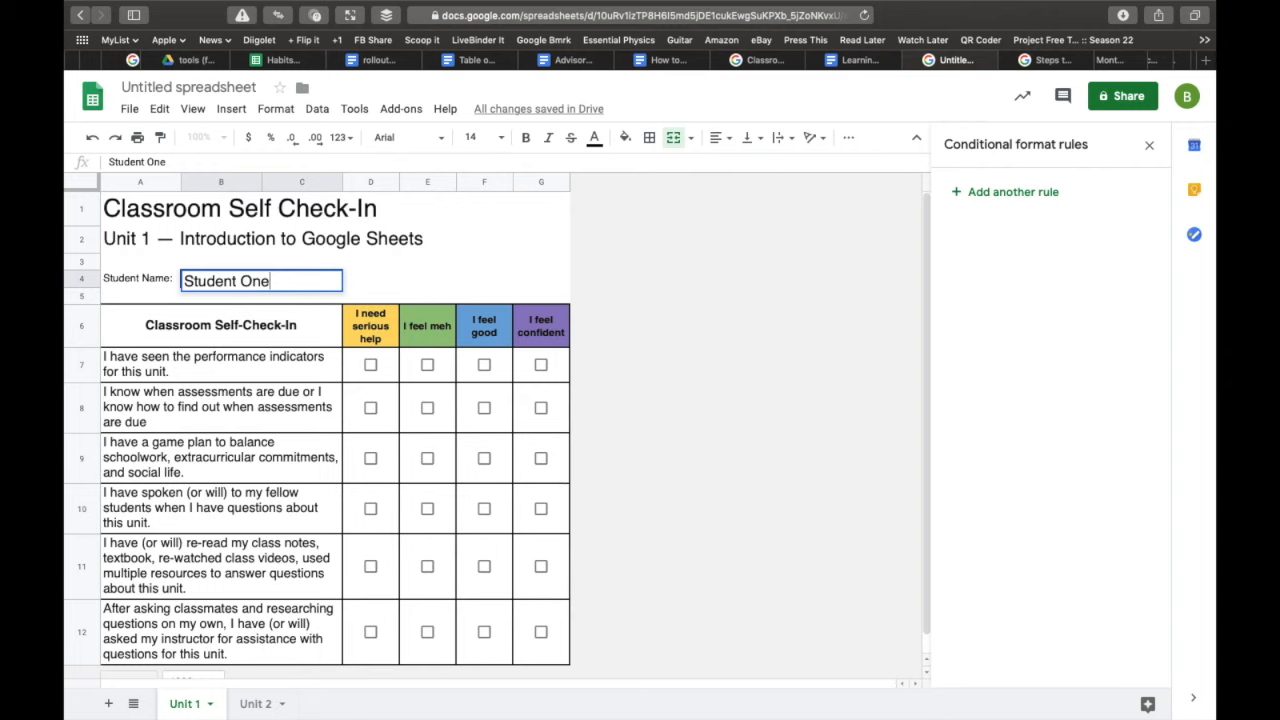
pyautogui.press('Return')
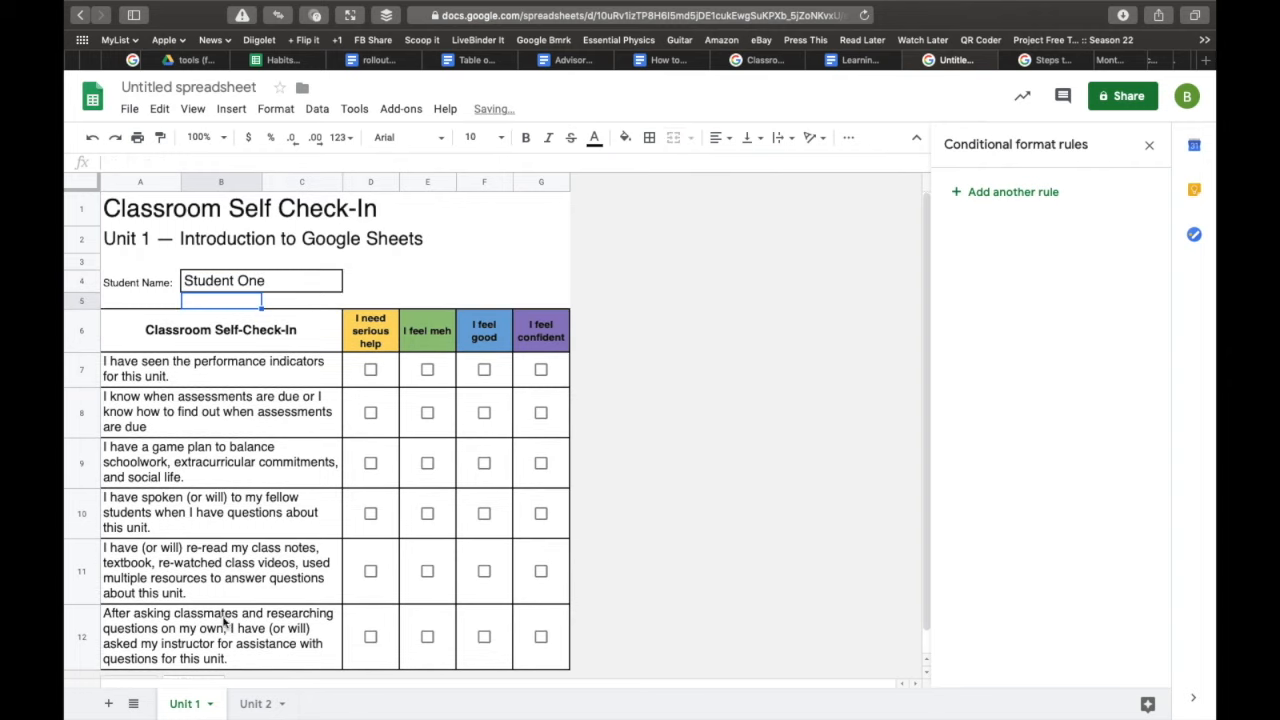
# Duplicate the Unit 2 sheet and rename the copy "Unit 3".
pyautogui.click(255, 704)
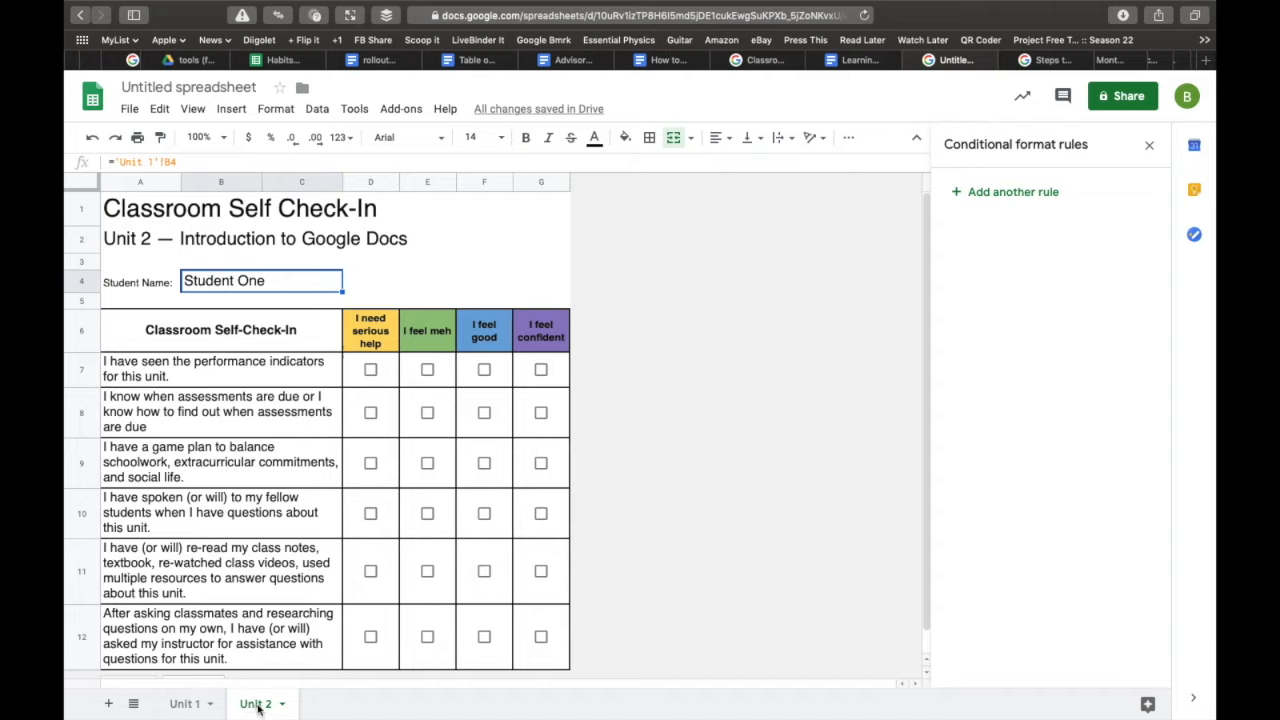
pyautogui.rightClick(258, 707)
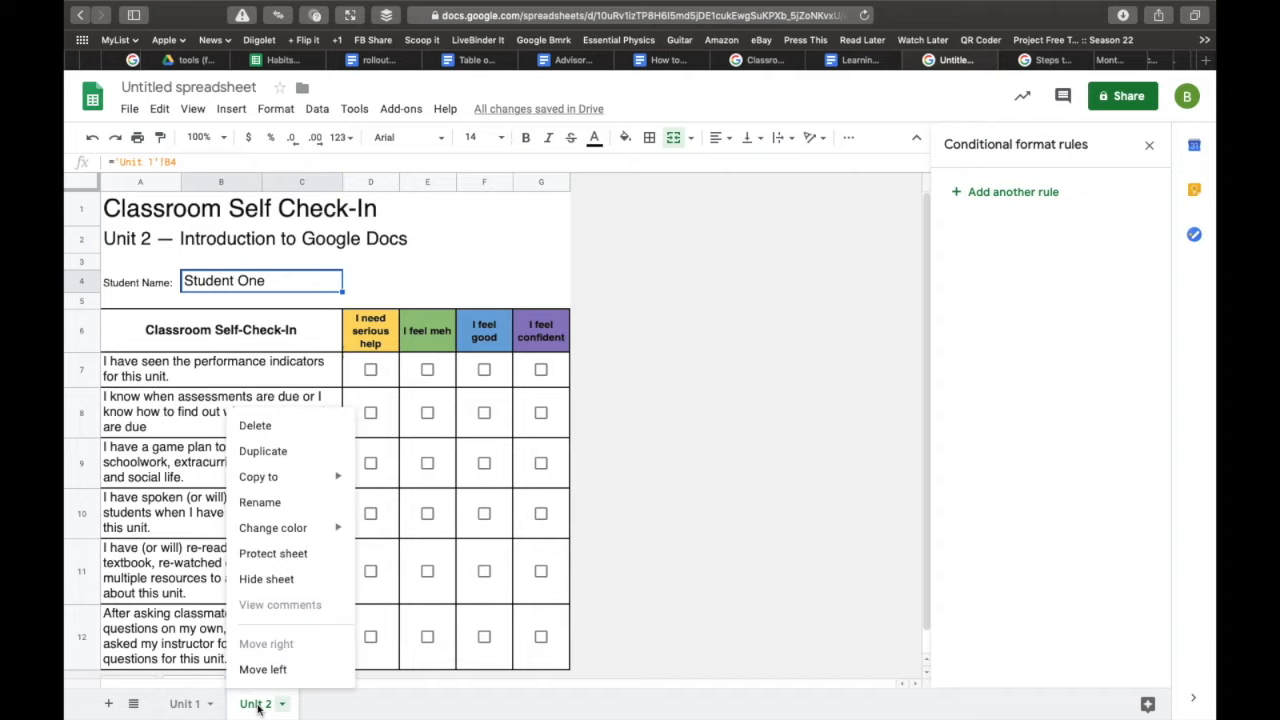
pyautogui.click(263, 452)
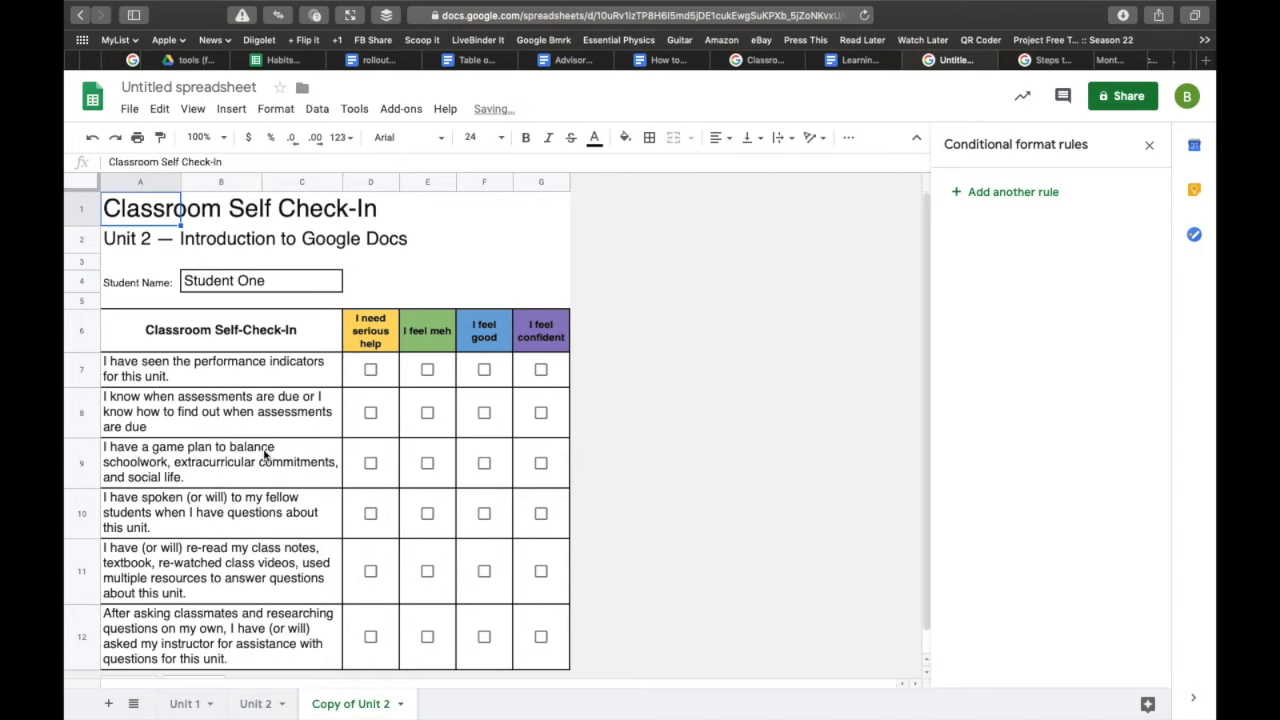
pyautogui.doubleClick(360, 705)
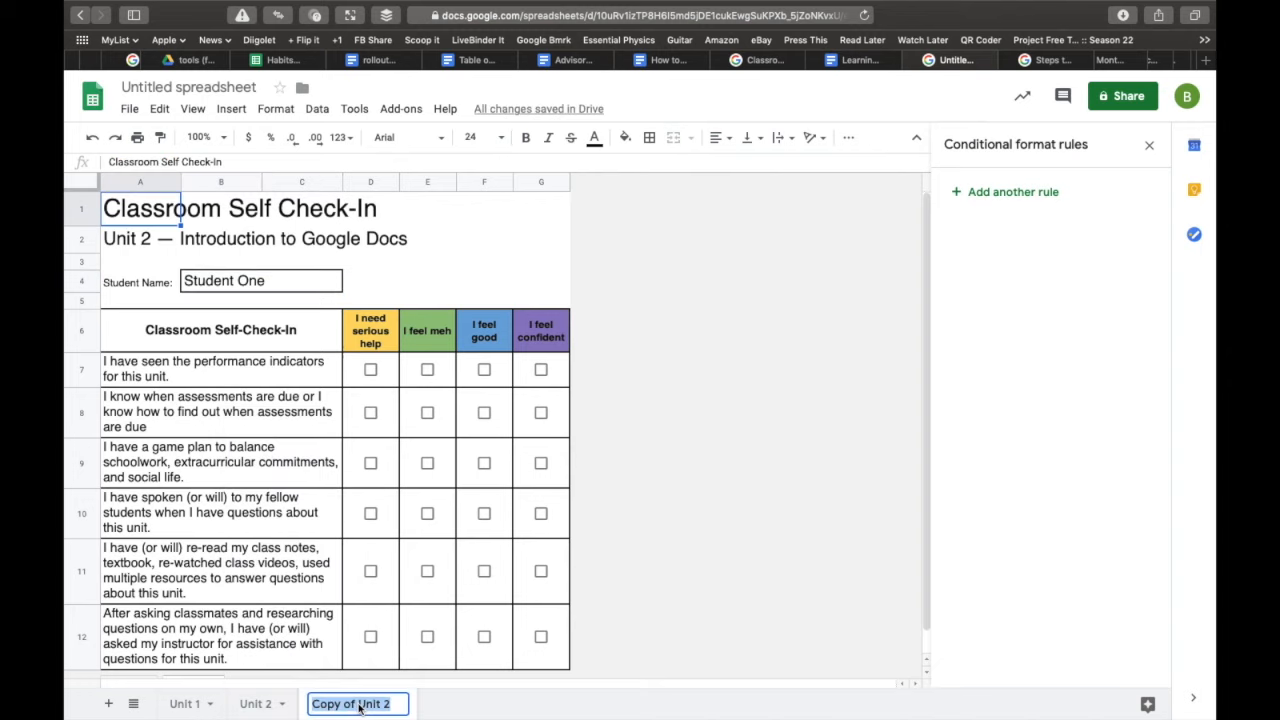
pyautogui.write('Unit 3')
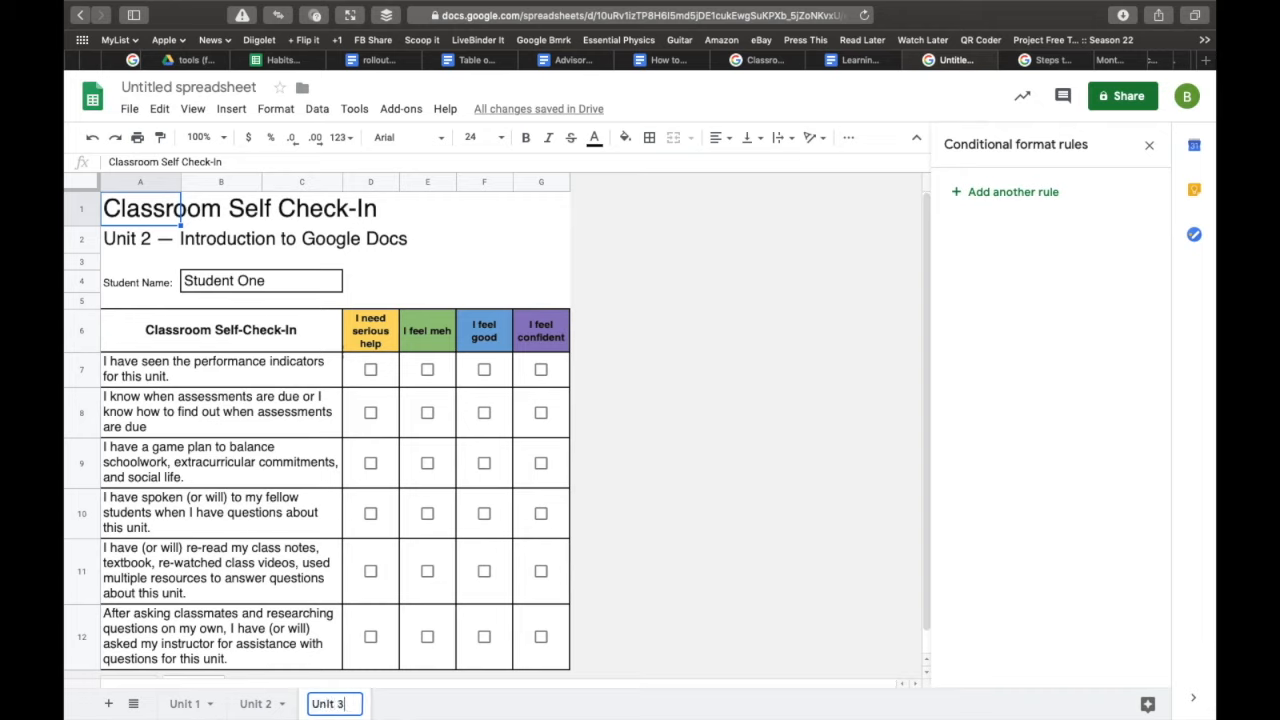
pyautogui.press('Return')
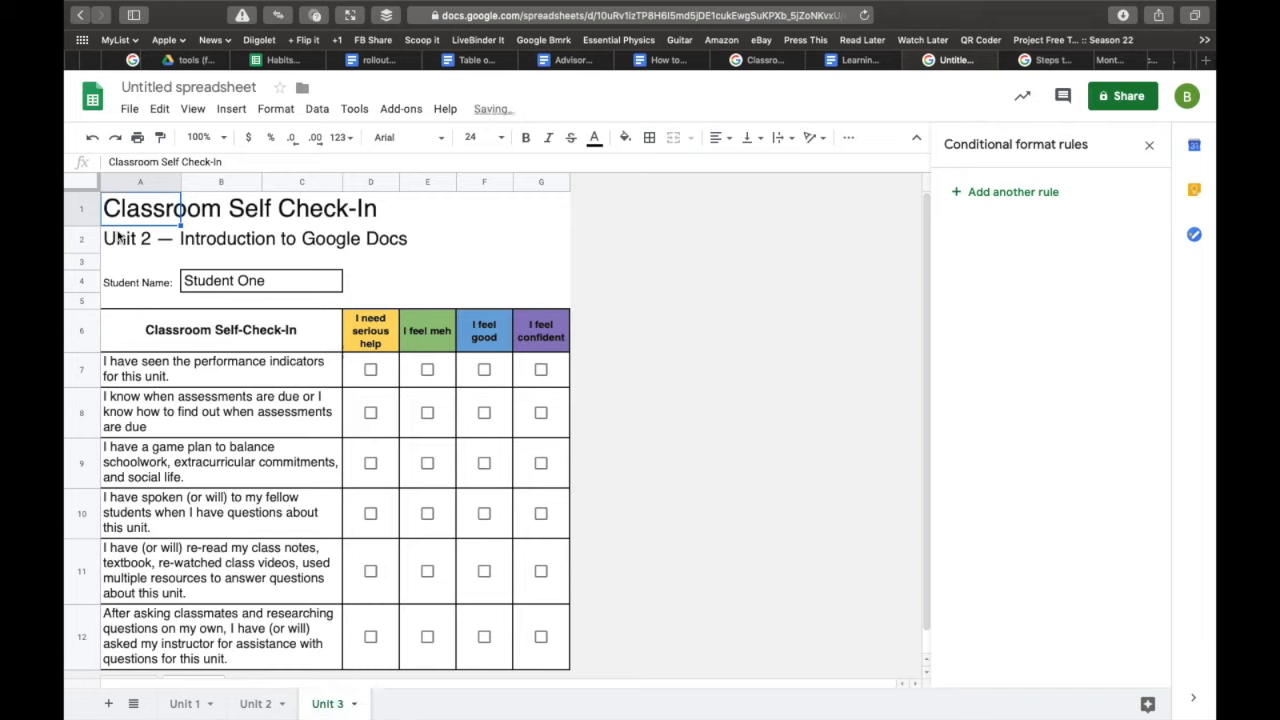
# Change the subtitle in cell A2 of the Unit 3 sheet to "Unit 3 — Introduction to Google Slides".
pyautogui.click(118, 237)
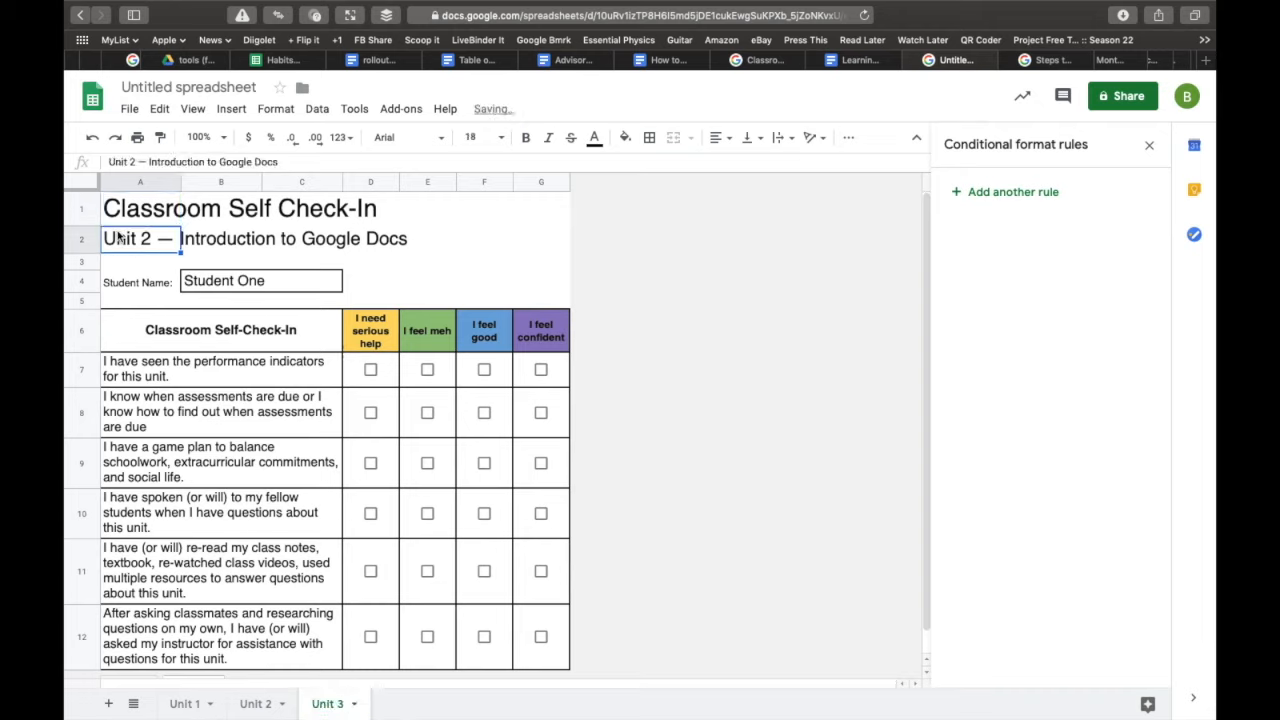
pyautogui.click(131, 162)
pyautogui.doubleClick(131, 162)
pyautogui.write('3')
pyautogui.hotkey('alt', 'shift', 'Left')
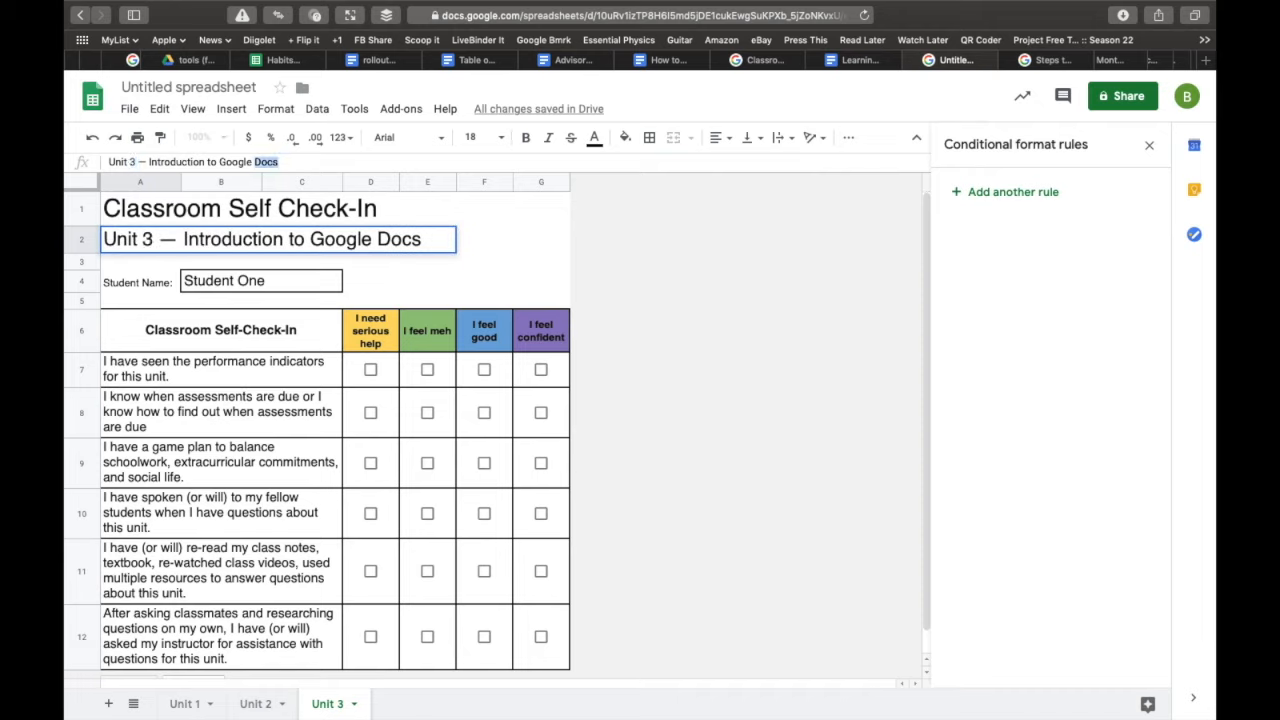
pyautogui.write('Slides')
pyautogui.press('Return')
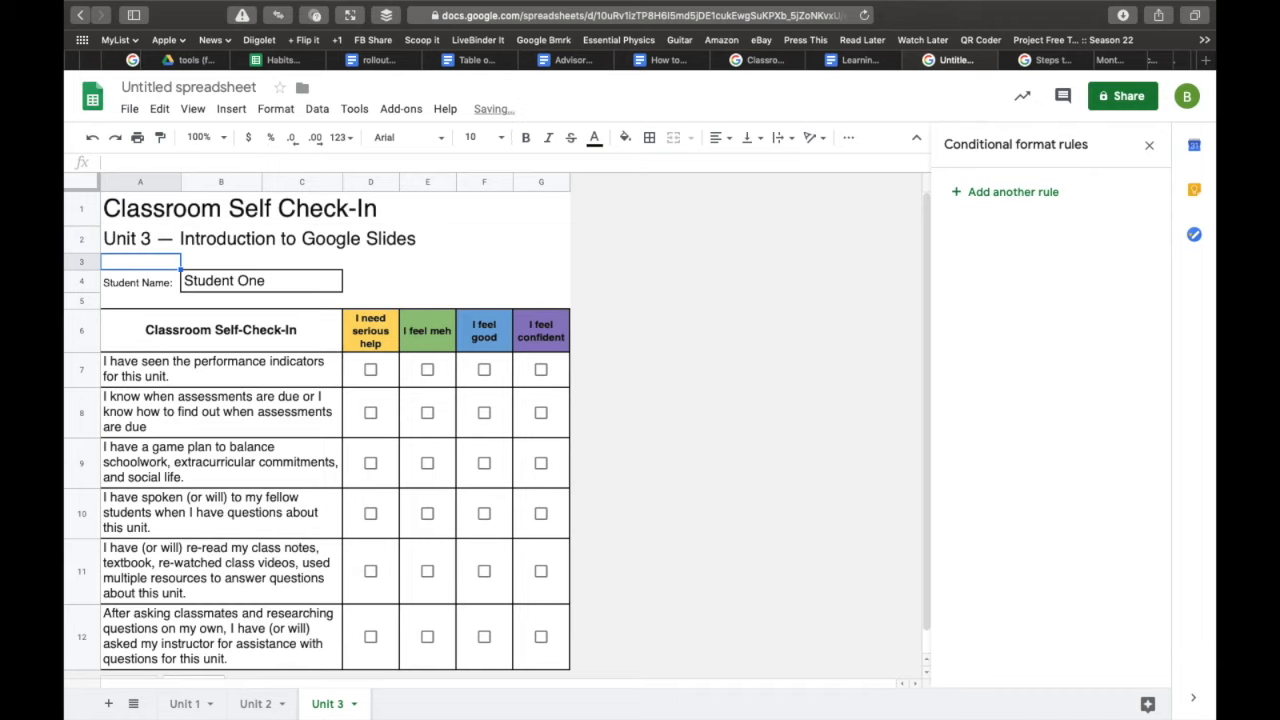
# Test the "I feel meh" checkbox in row 9 of Unit 3 by checking and unchecking it, and review the Unit 2 and Unit 1 sheets.
pyautogui.click(428, 463)
pyautogui.click(428, 463)
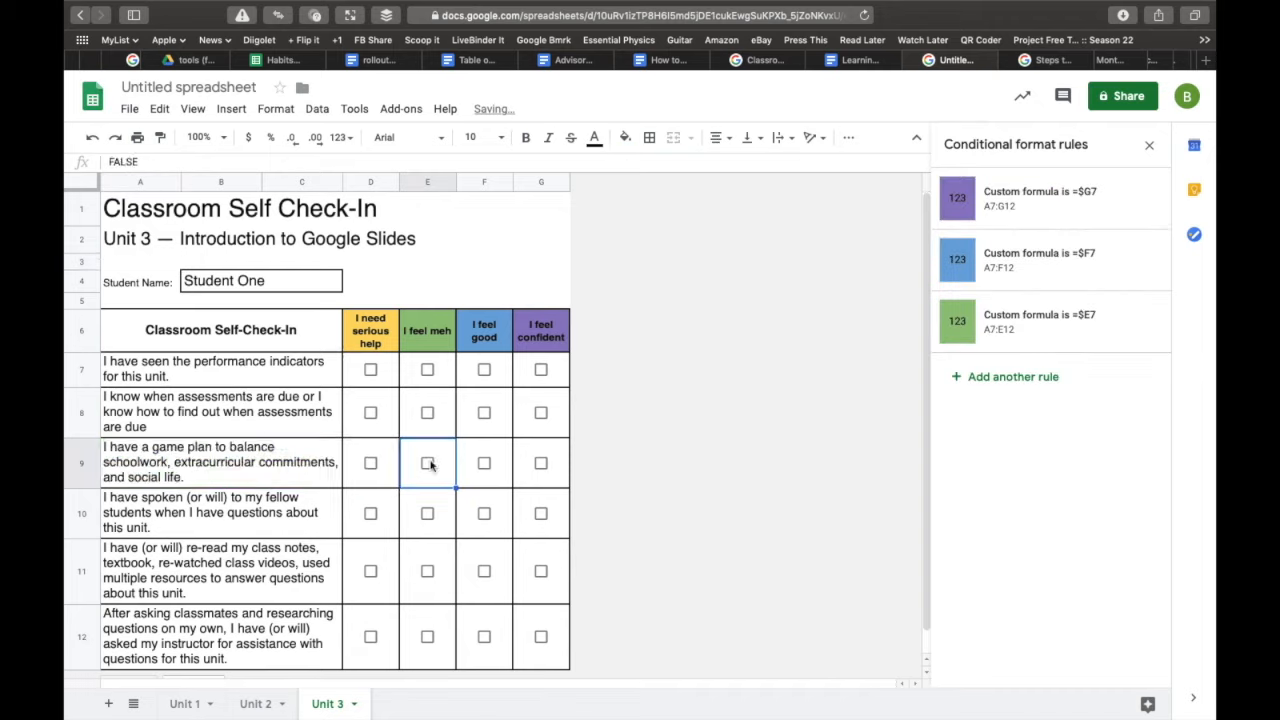
pyautogui.click(258, 705)
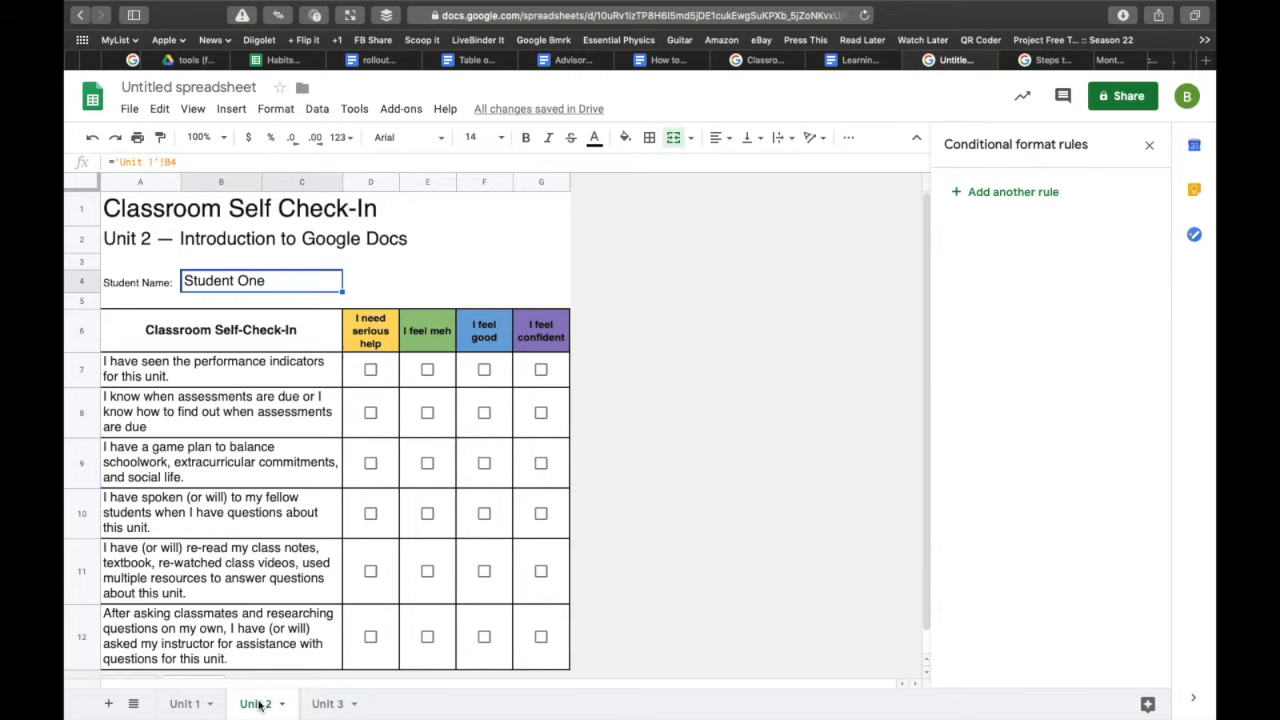
pyautogui.click(188, 705)
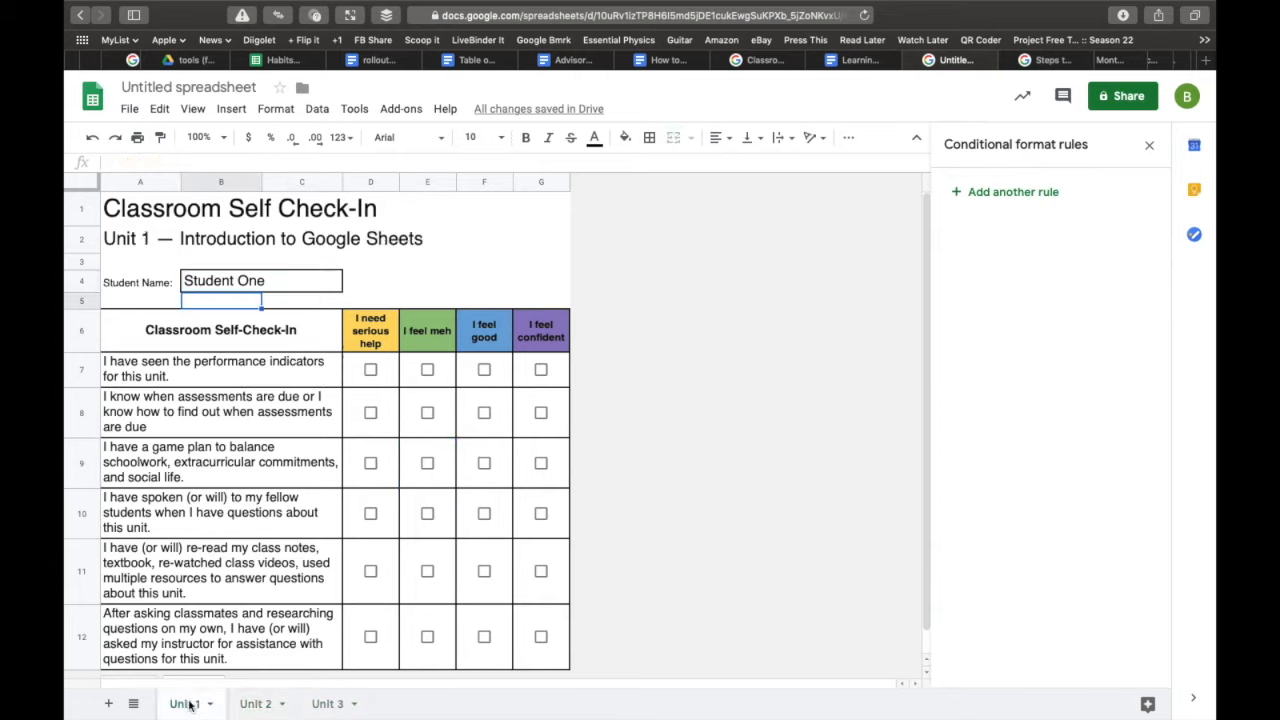